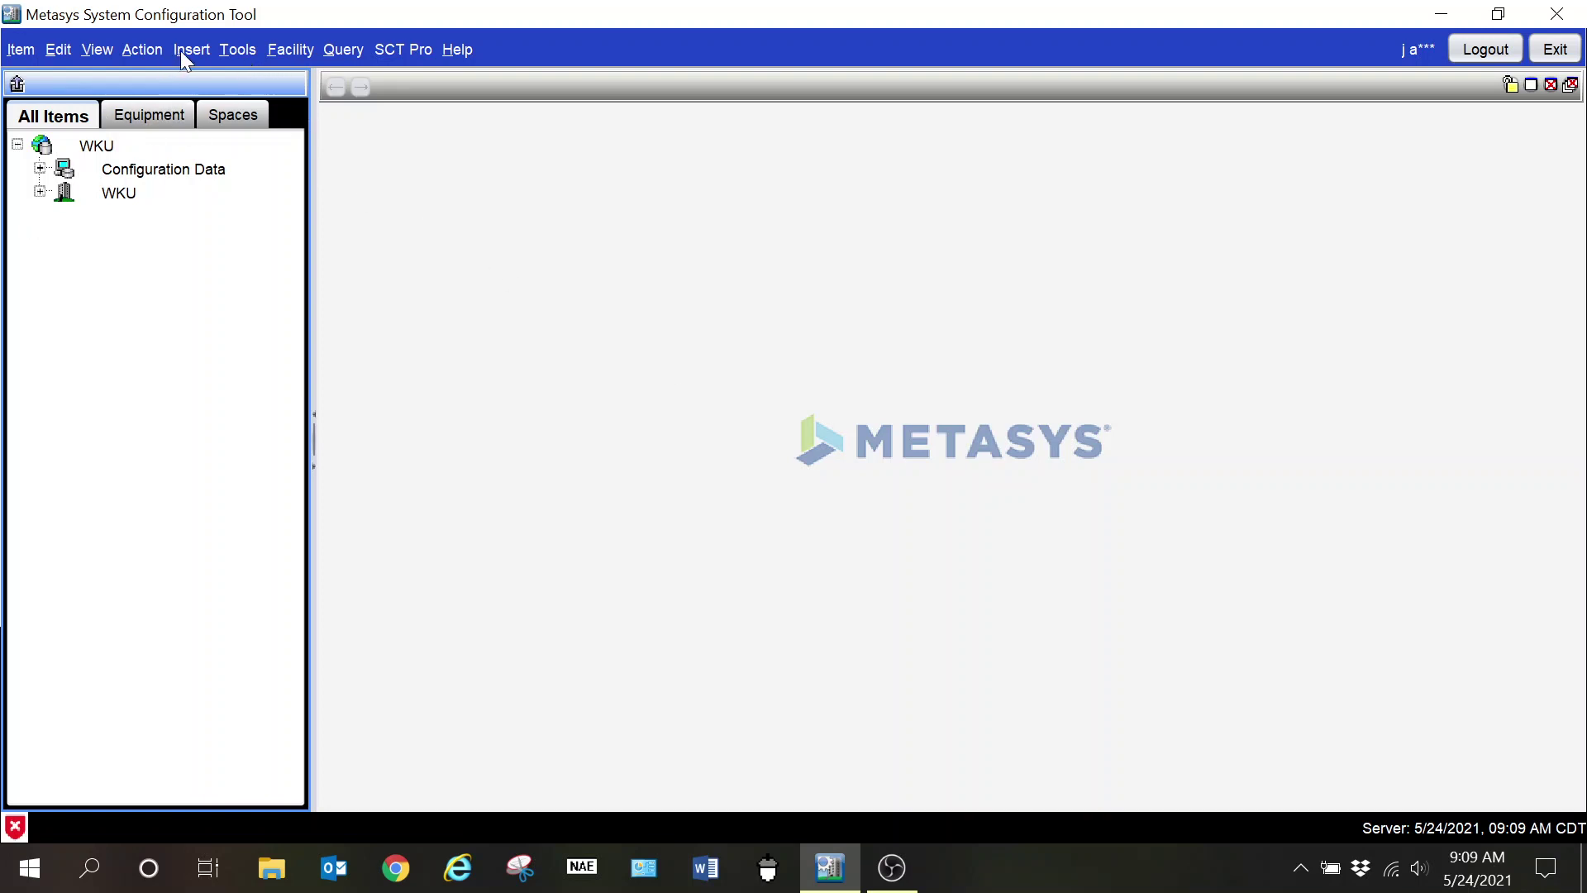
- Expand WKU > ADX1 > Equipment Definition and widen the item tree panel
{"action": "left_click", "coordinate": [39, 192]}
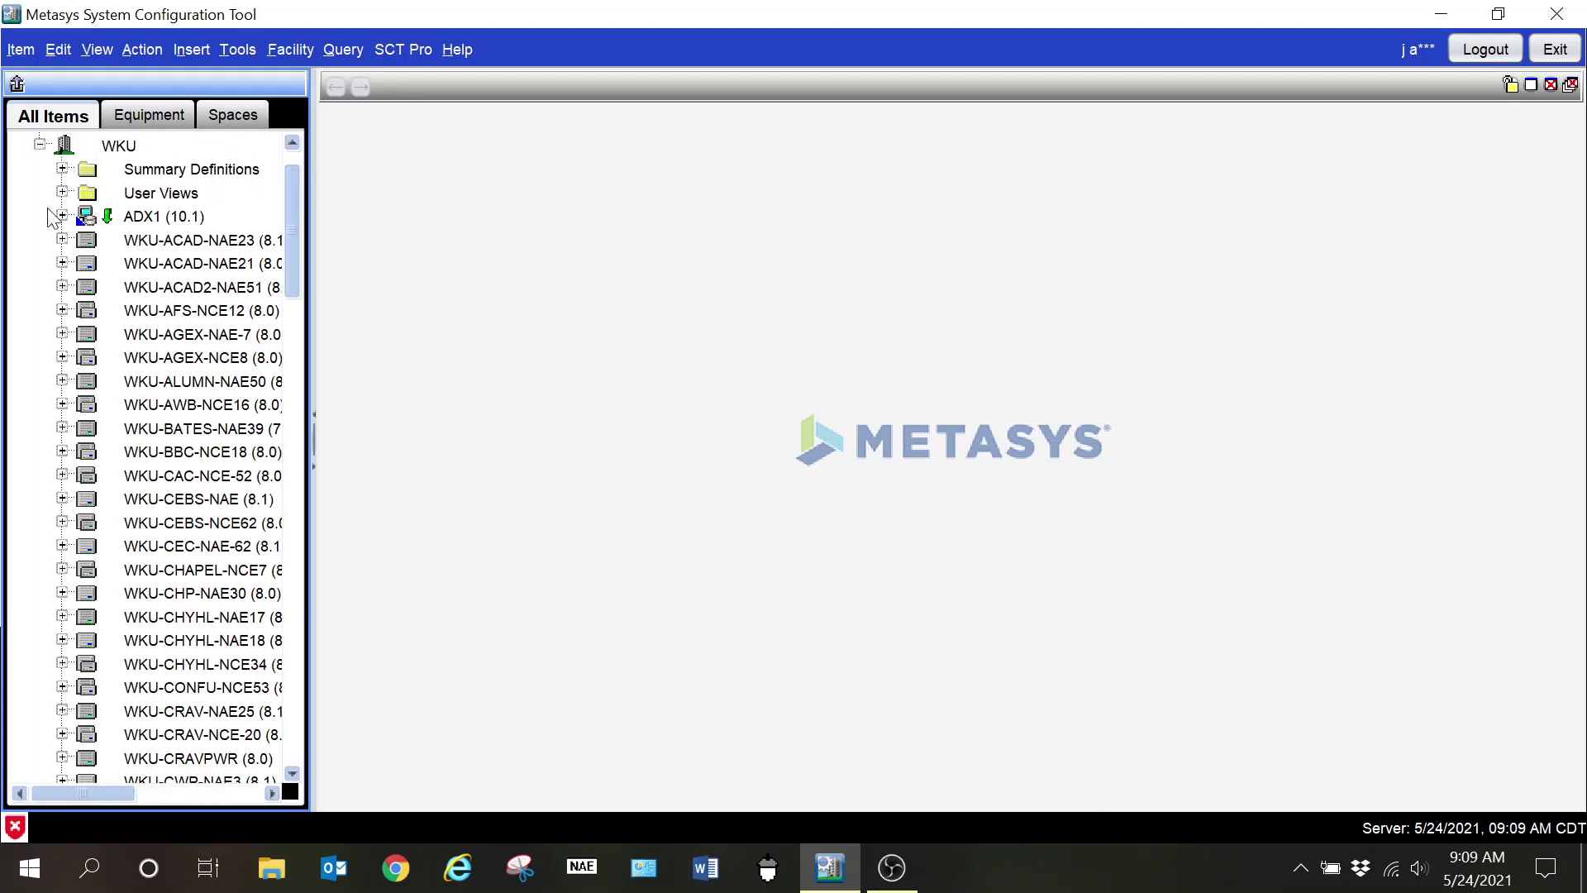
{"action": "left_click", "coordinate": [62, 215]}
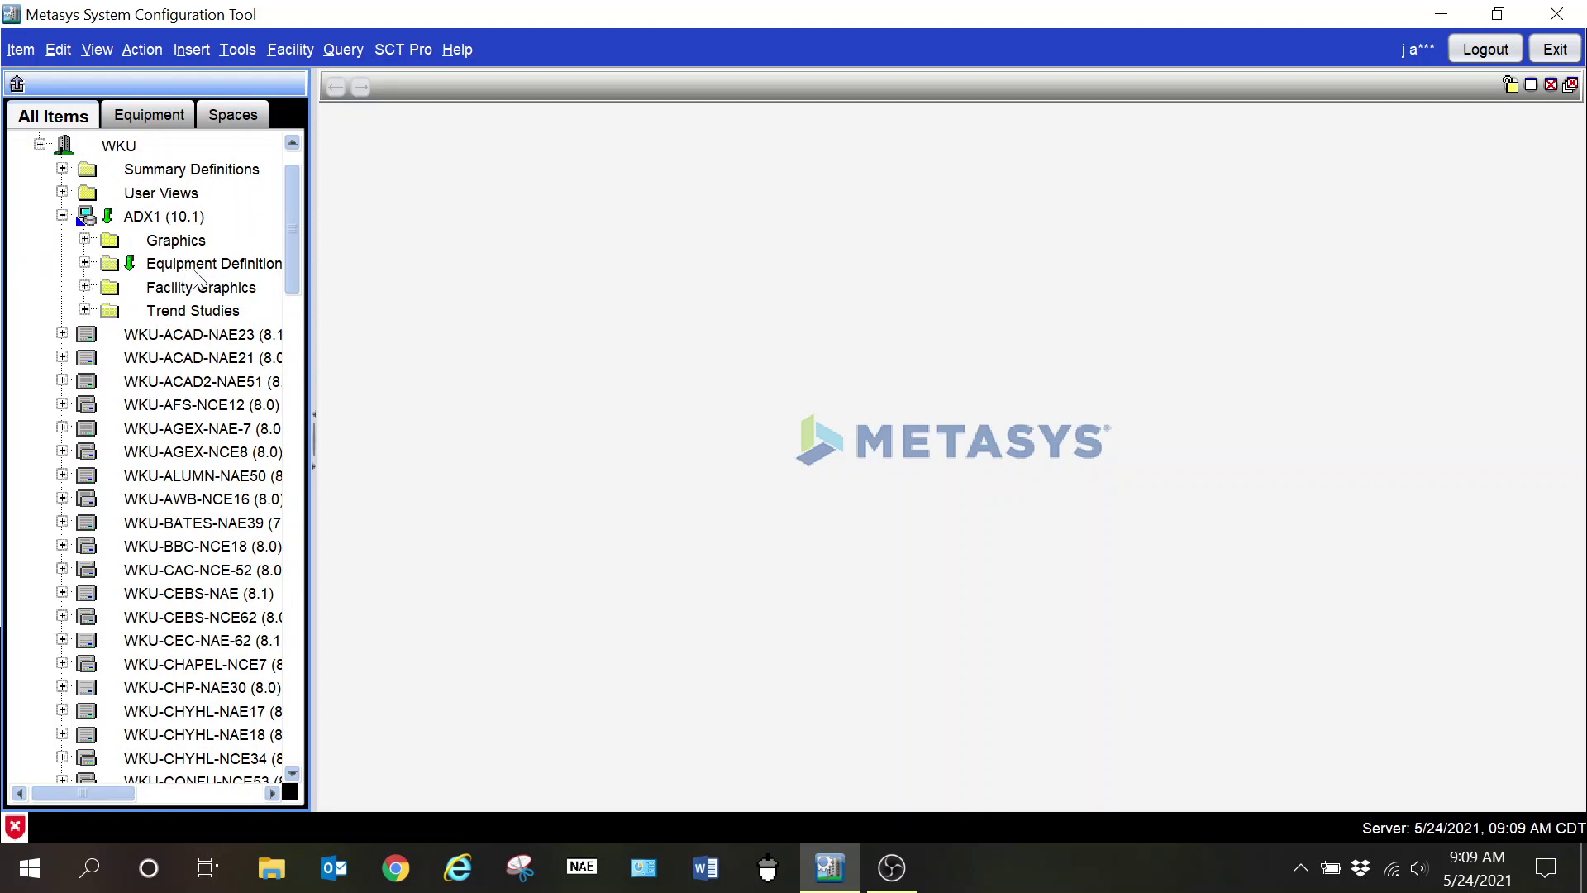
{"action": "left_click", "coordinate": [84, 263]}
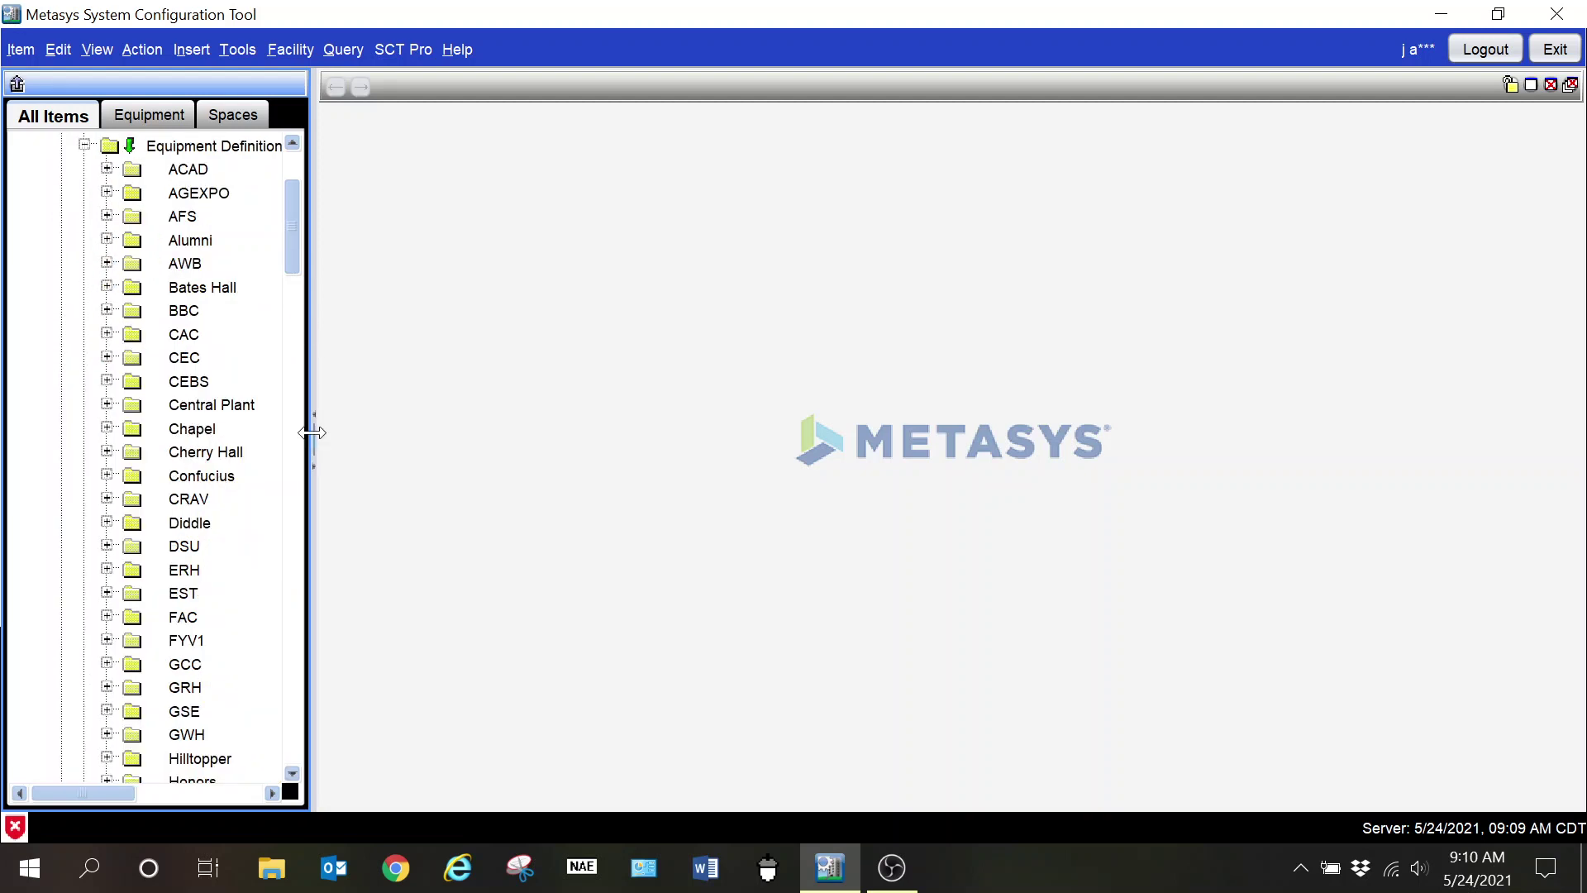
{"action": "left_click_drag", "start_coordinate": [315, 426], "coordinate": [455, 427]}
{"action": "scroll", "coordinate": [426, 438], "scroll_direction": "down", "scroll_amount": 9}
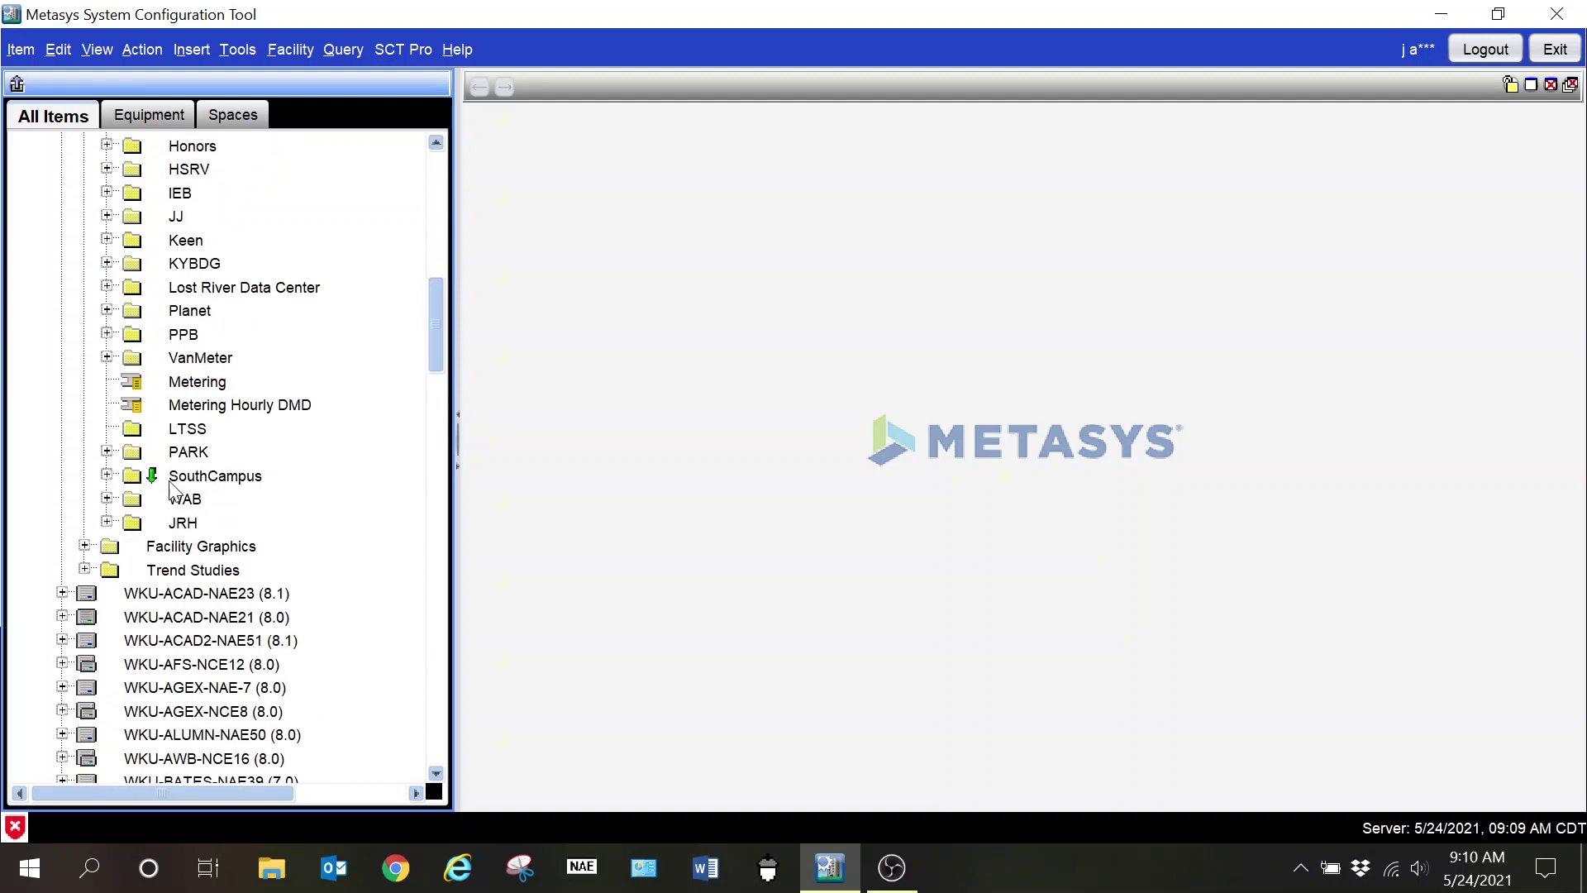
- Expand the SouthCampus folder to show SCCC-HWS and SCCC-CHWS
{"action": "left_click", "coordinate": [188, 478]}
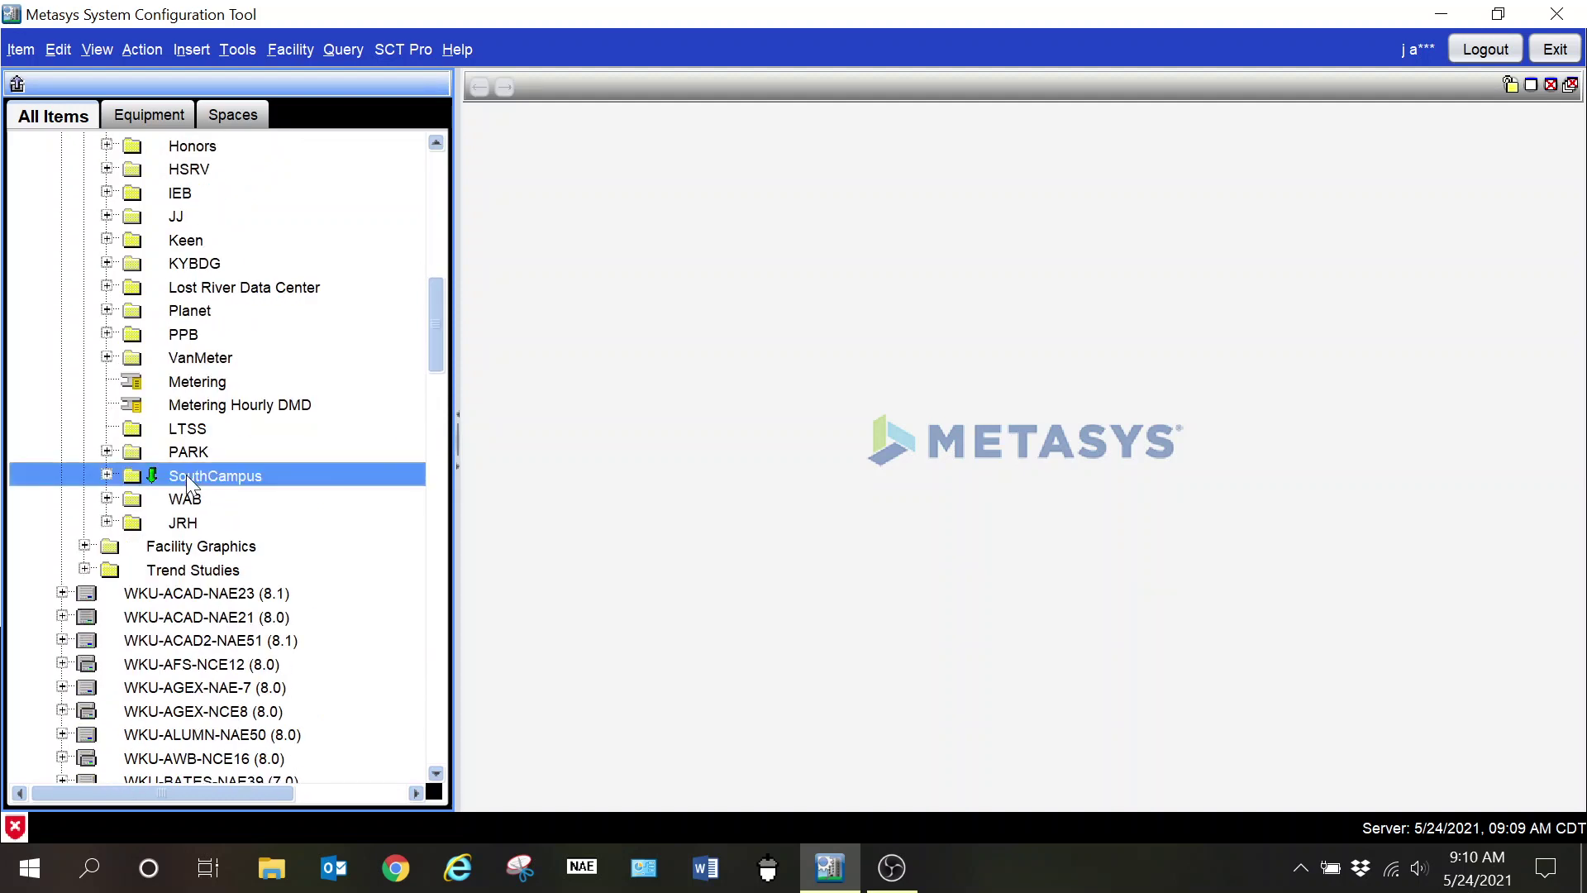
{"action": "left_click", "coordinate": [107, 474]}
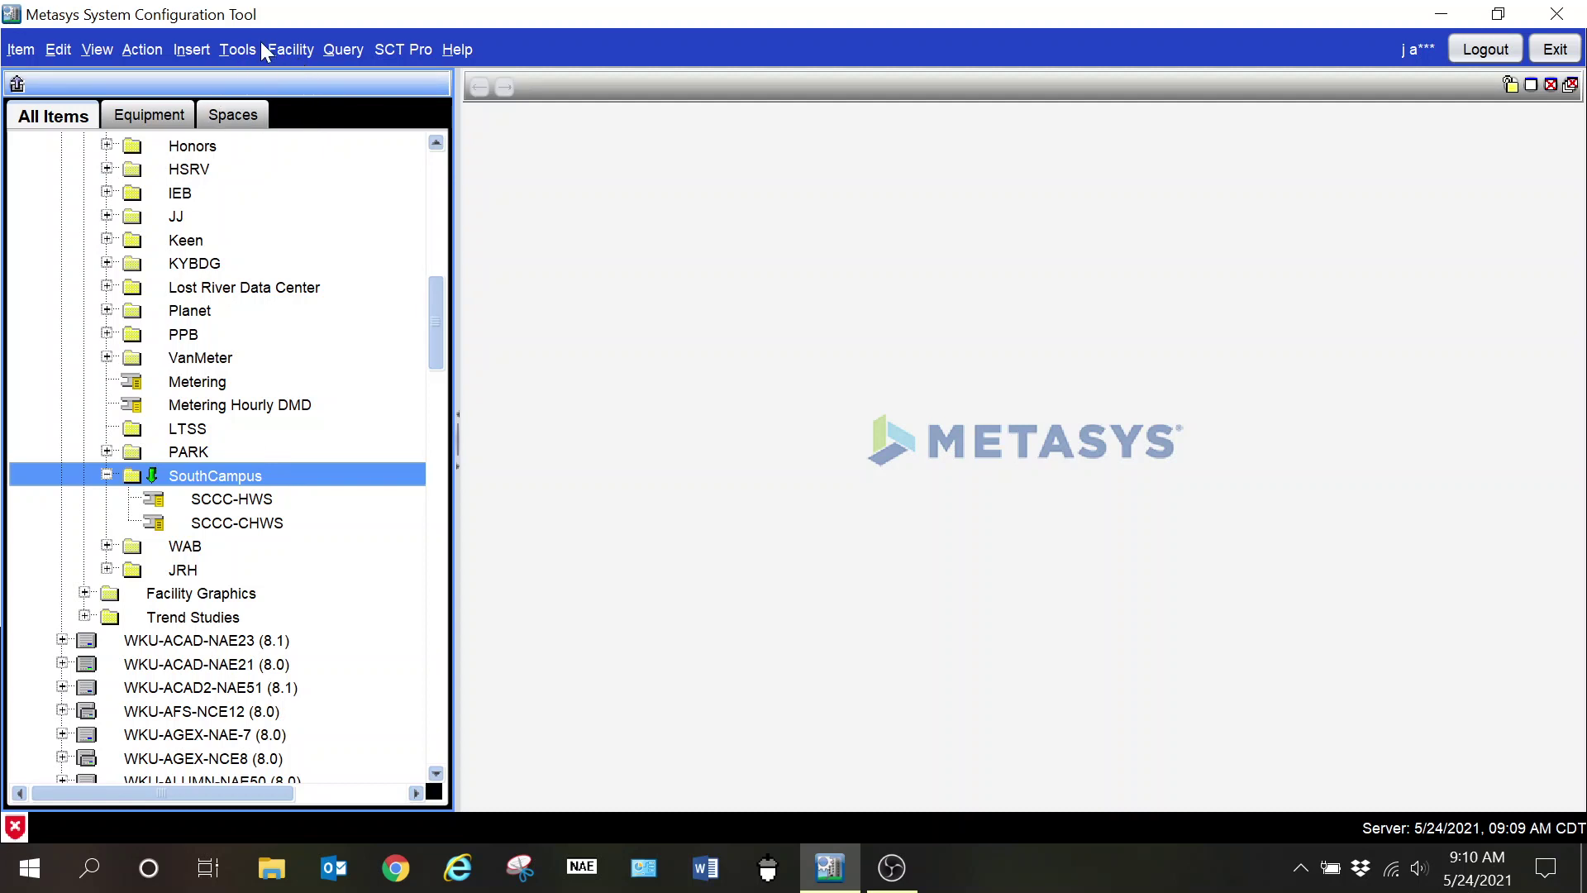
{"action": "left_click", "coordinate": [285, 50]}
- Insert a new equipment definition, keeping SouthCampus as its destination folder
{"action": "mouse_move", "coordinate": [310, 82]}
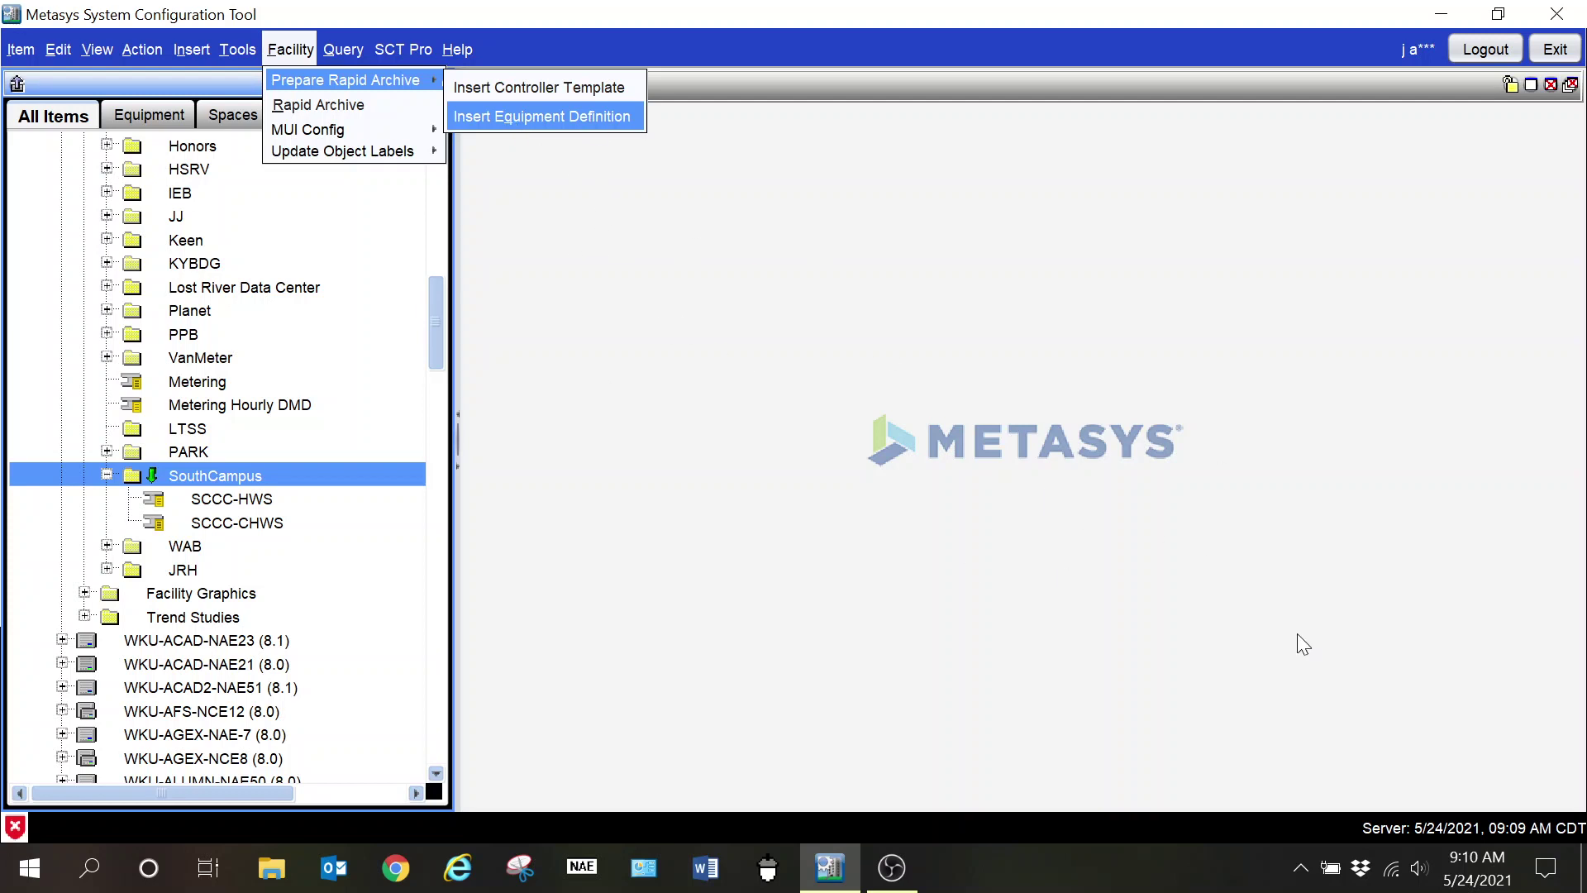
{"action": "key", "text": "Return"}
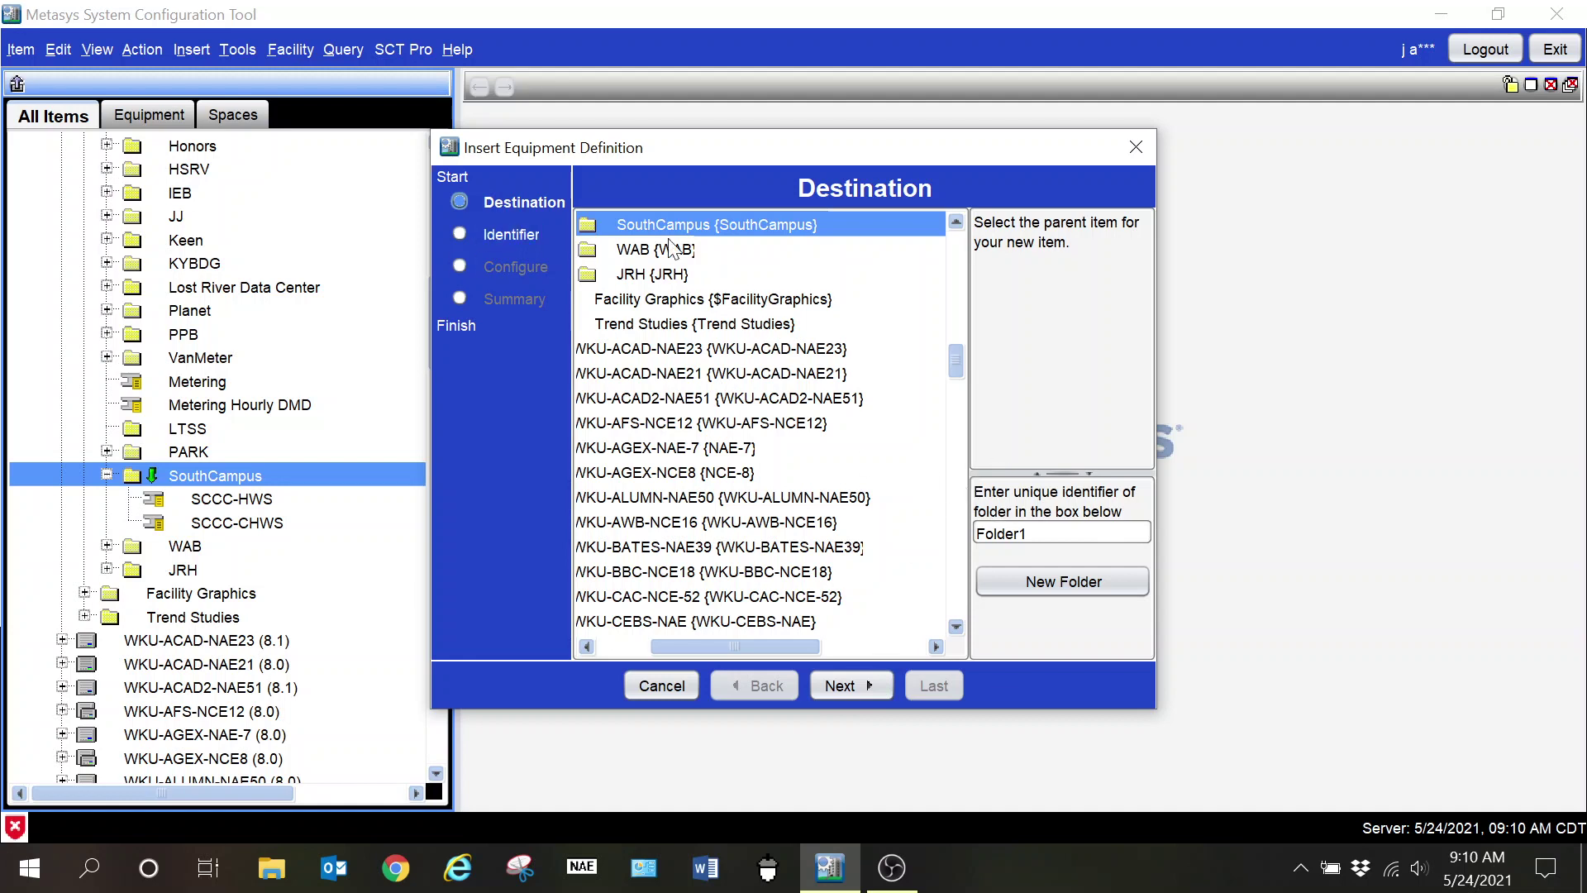
{"action": "left_click", "coordinate": [847, 683]}
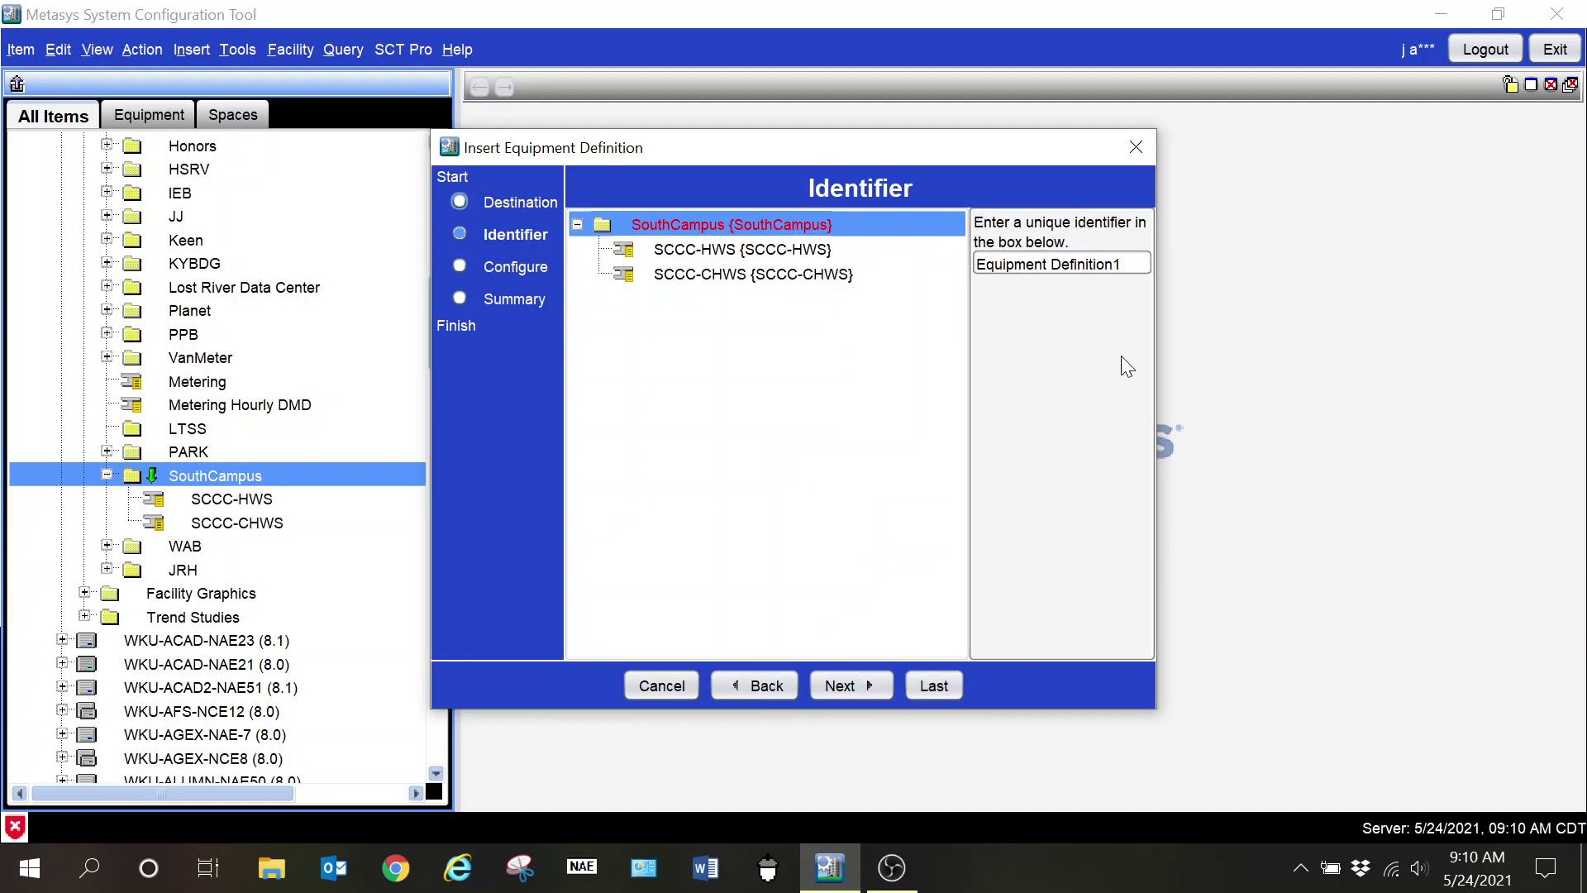
- Name the definition 'South Campus AHUs' with system subtype HVAC - Air Handlers
{"action": "triple_click", "coordinate": [1108, 264]}
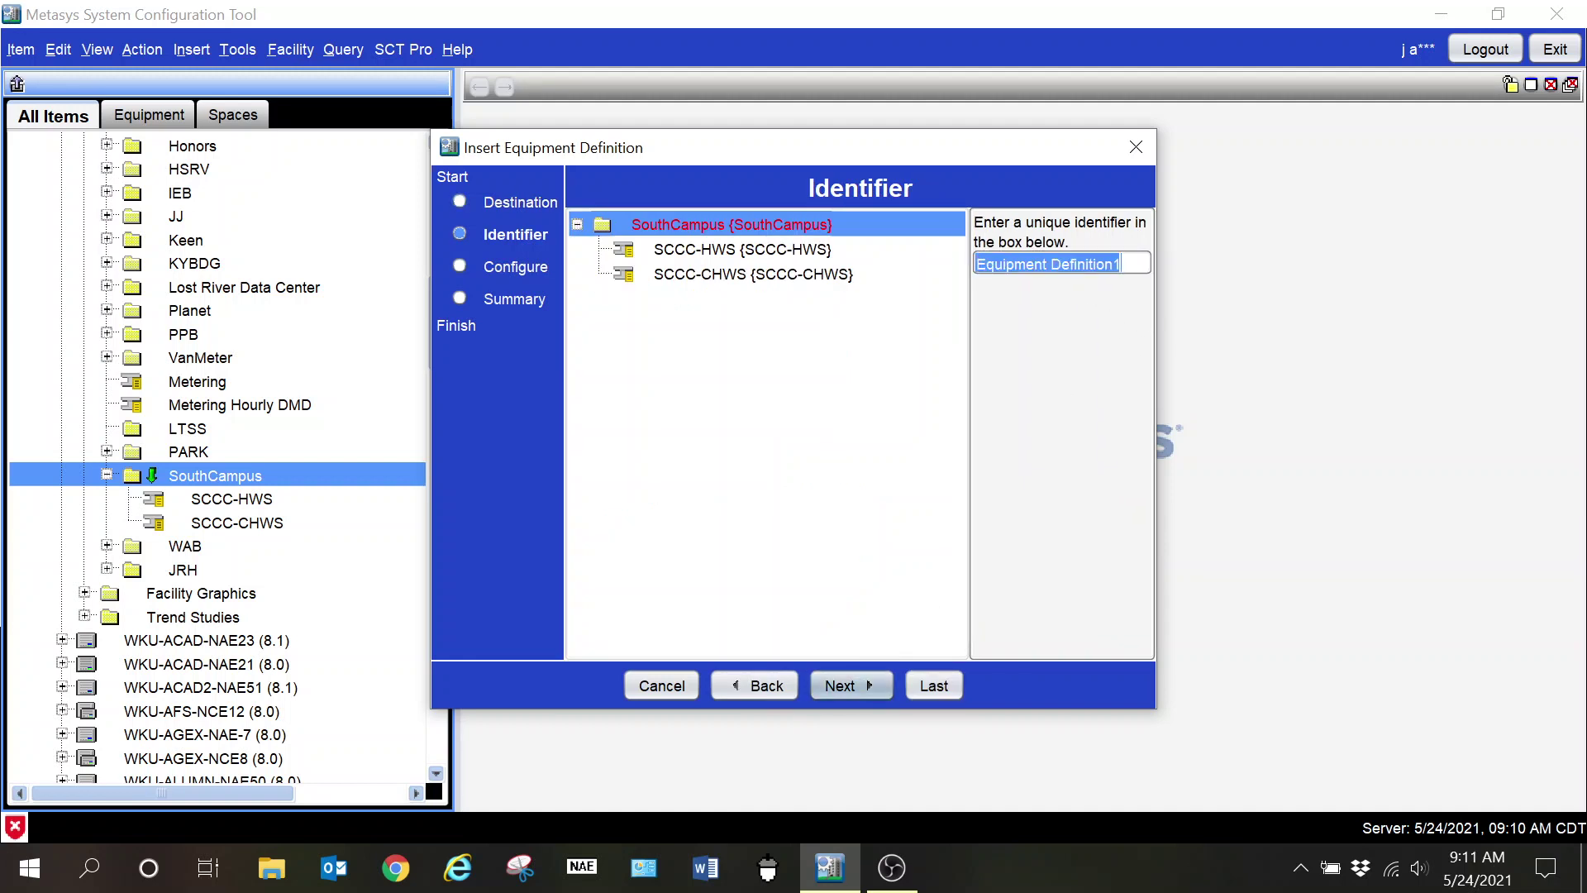
{"action": "type", "text": "S"}
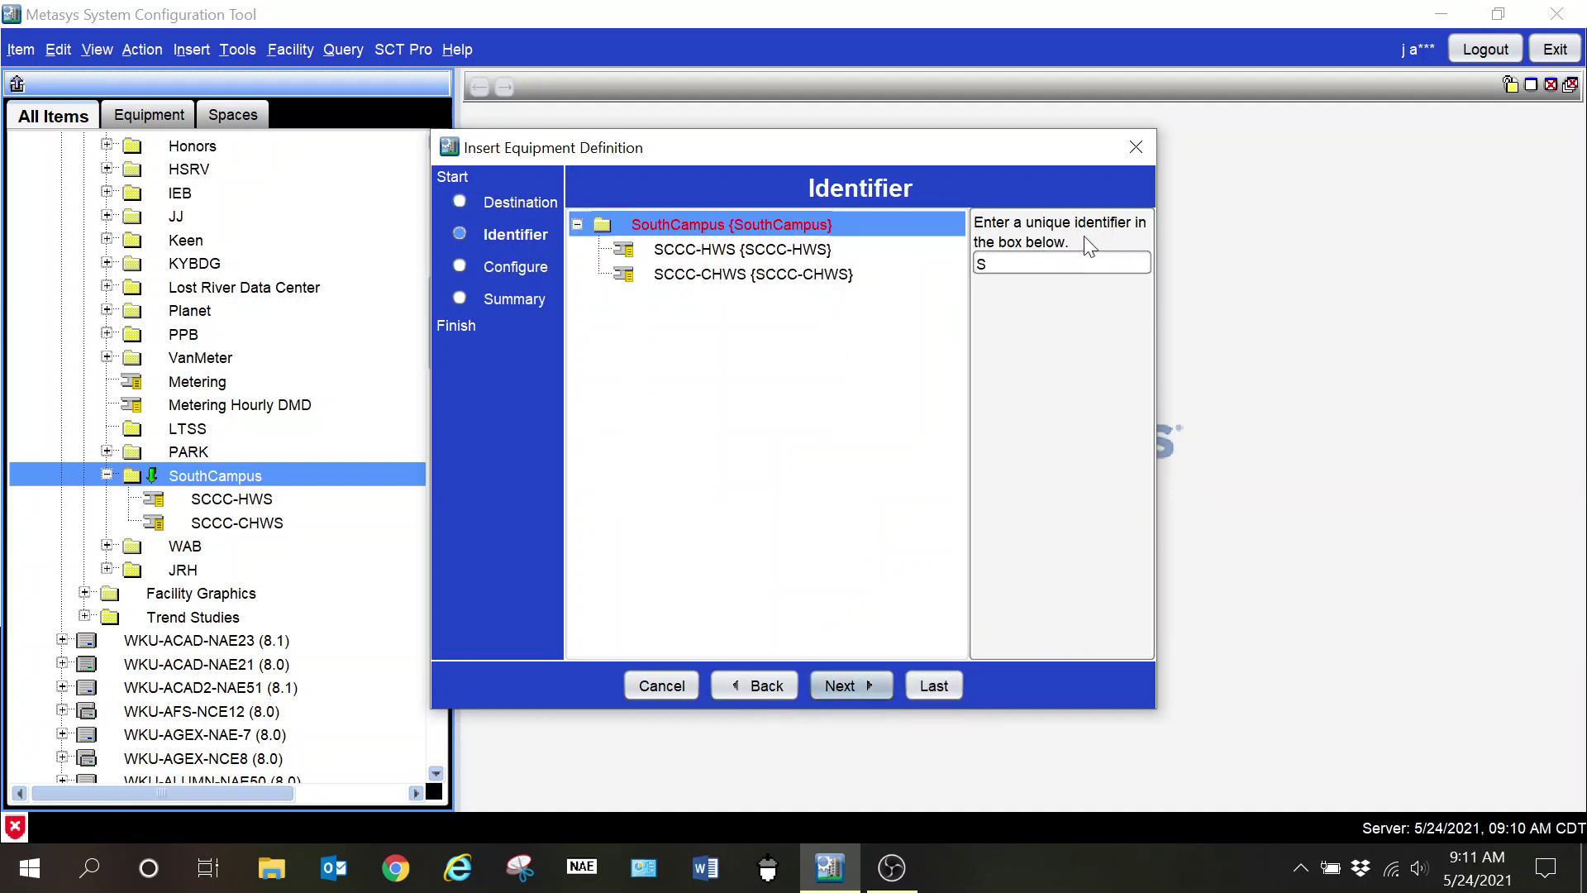
{"action": "type", "text": "outh Campus AHUs"}
{"action": "left_click", "coordinate": [862, 688]}
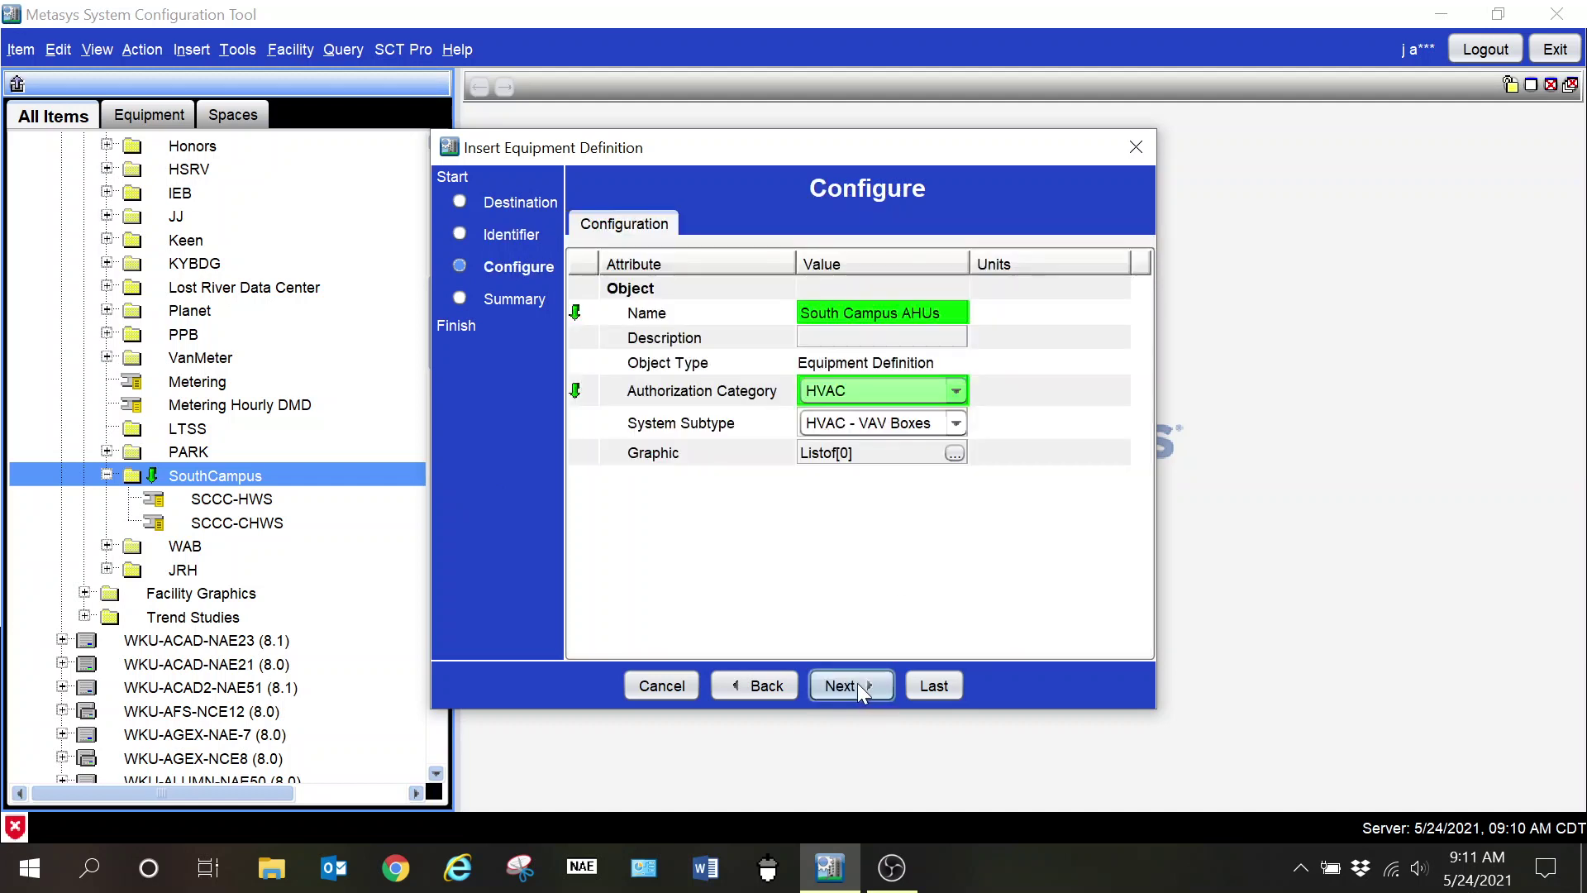
{"action": "left_click", "coordinate": [956, 424]}
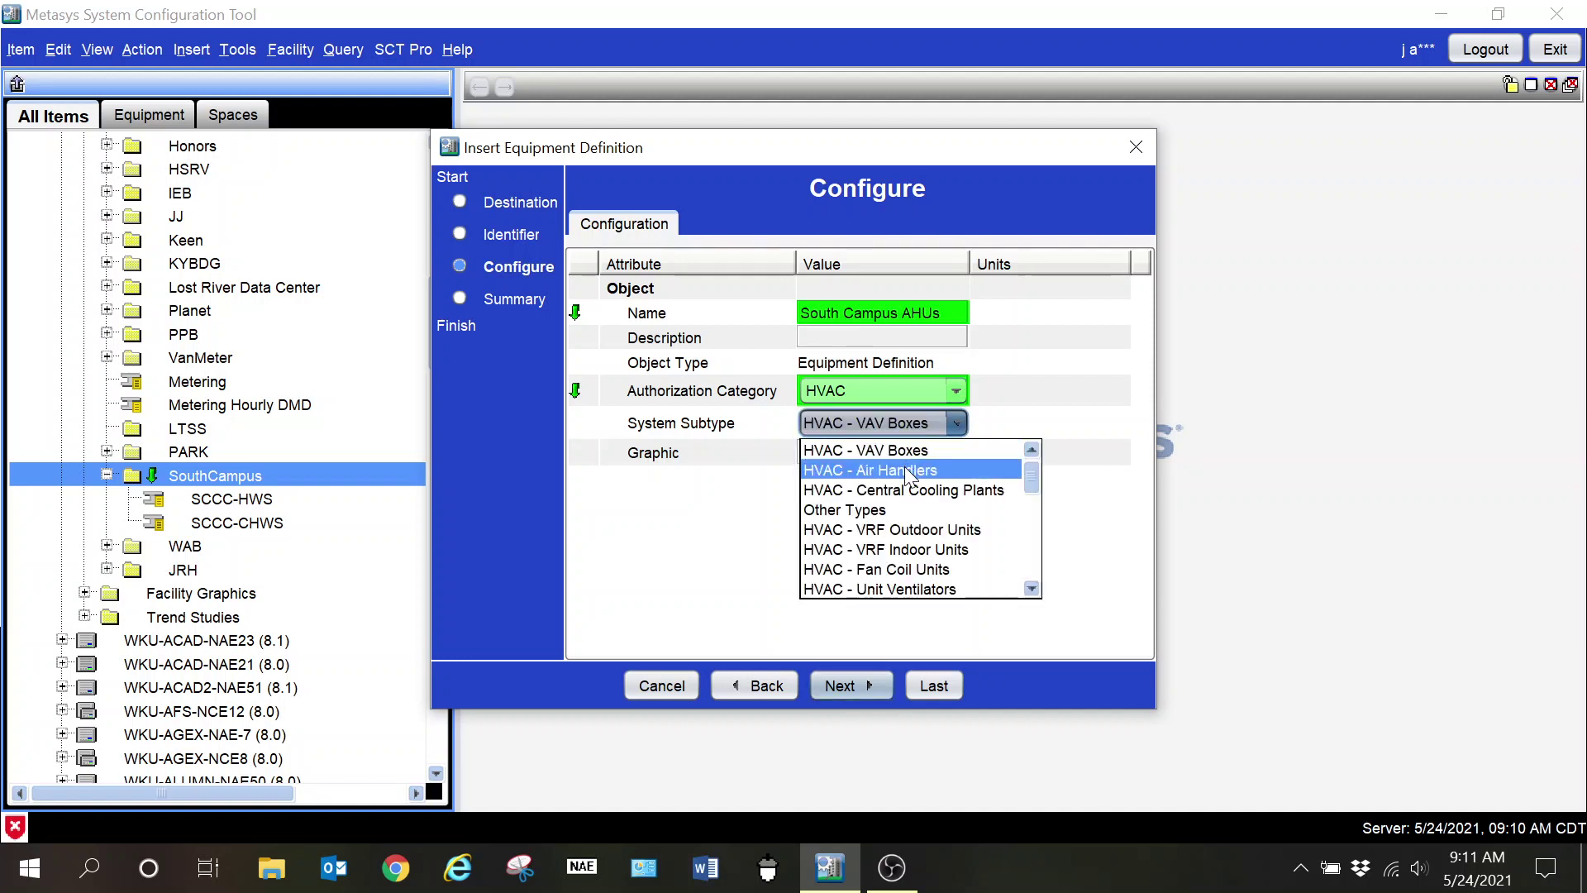
{"action": "left_click", "coordinate": [907, 472]}
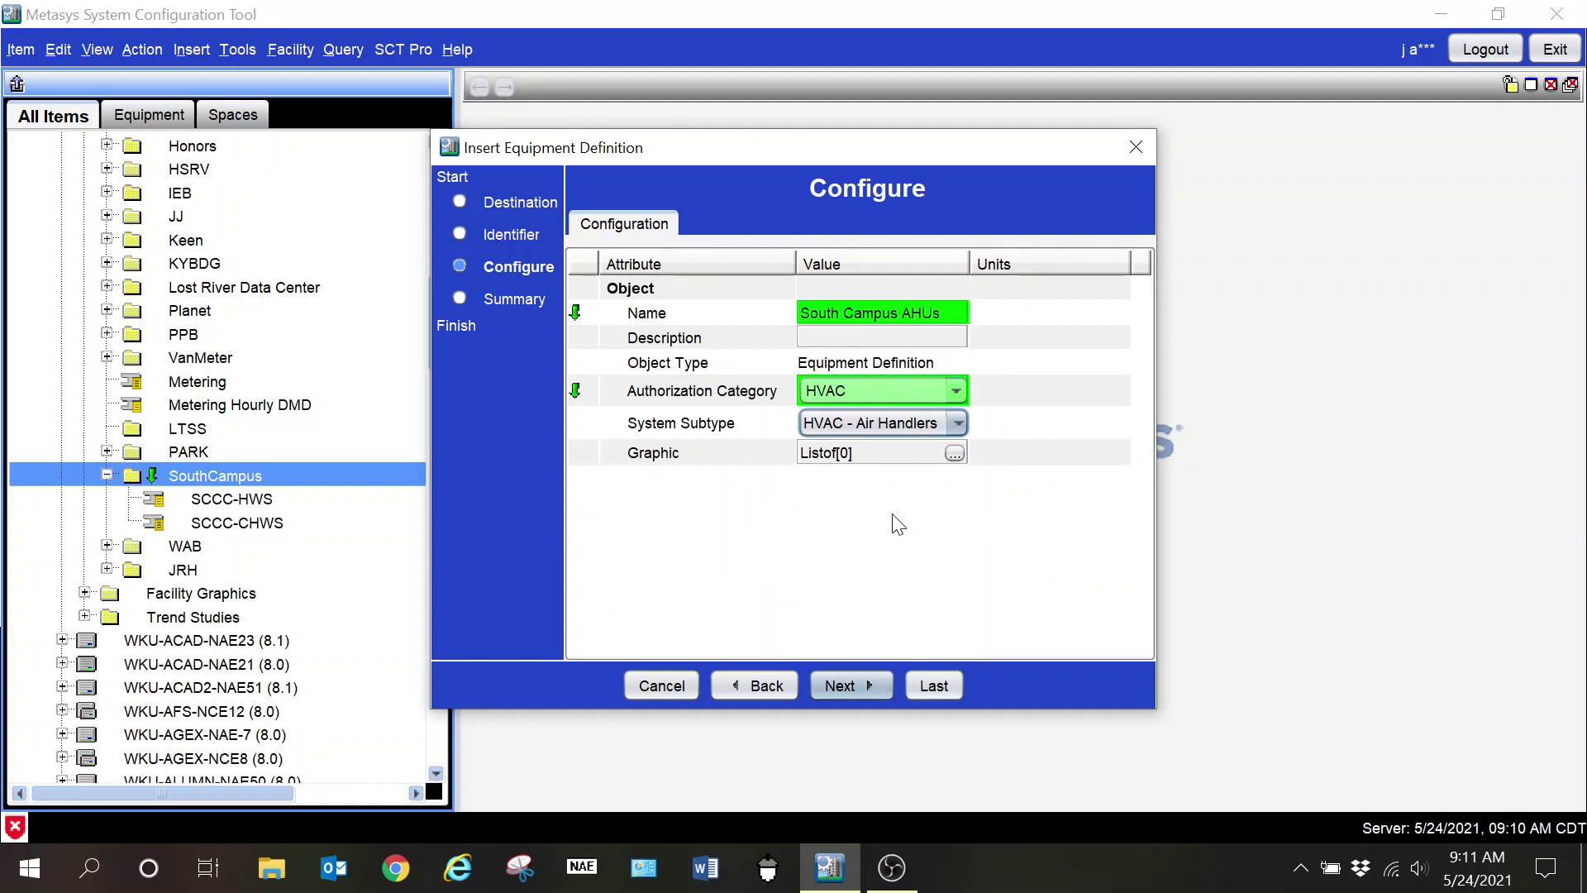
{"action": "left_click", "coordinate": [857, 686]}
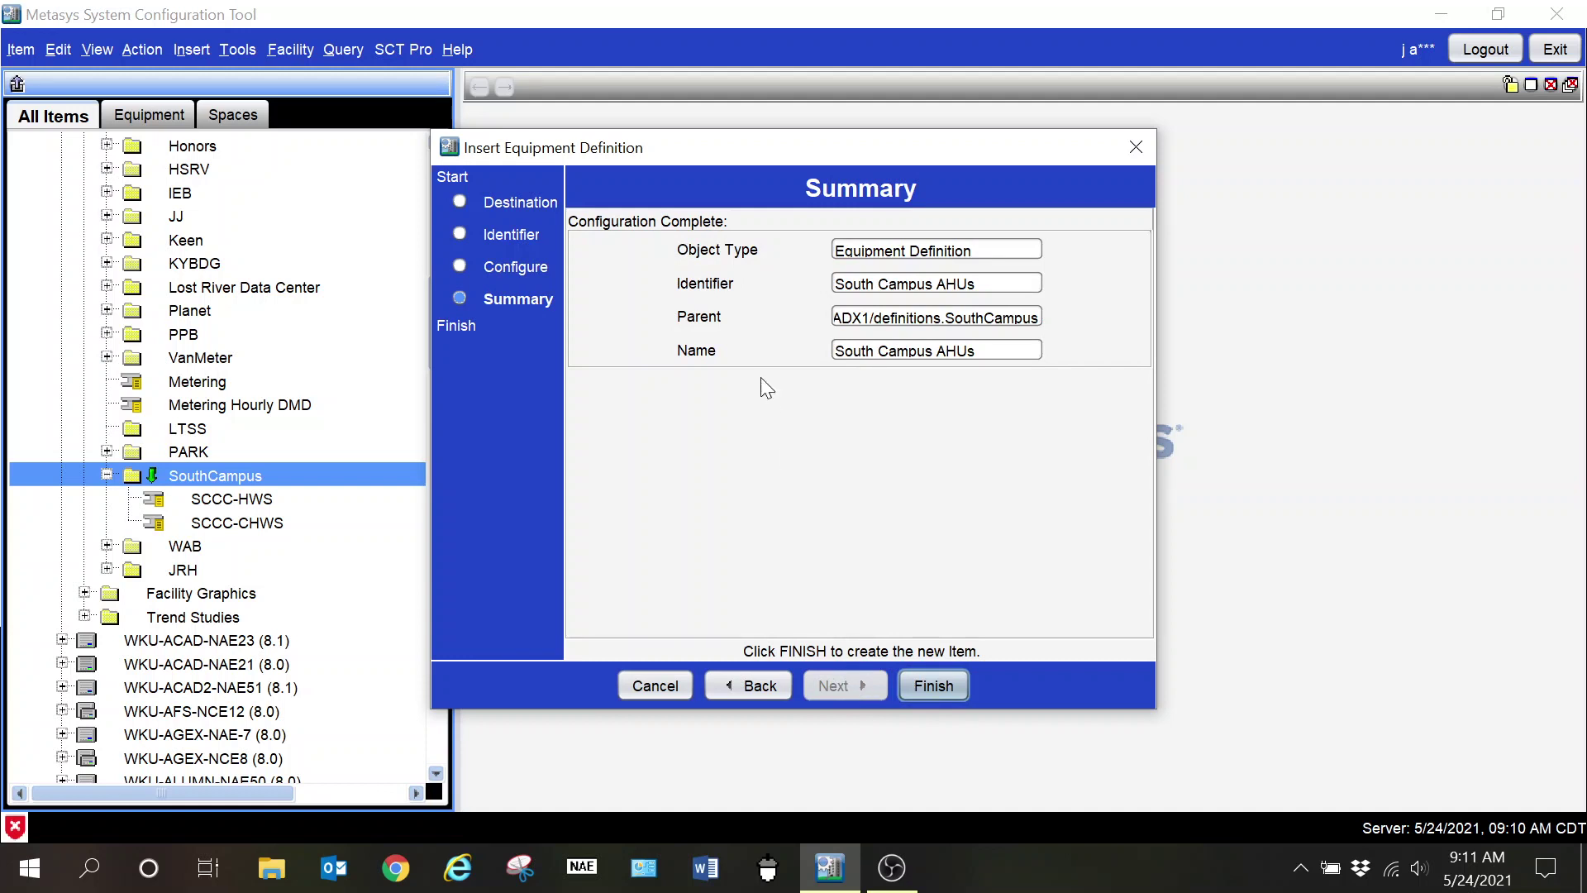
- Finish the wizard to create South Campus AHUs under SouthCampus
{"action": "left_click", "coordinate": [934, 687]}
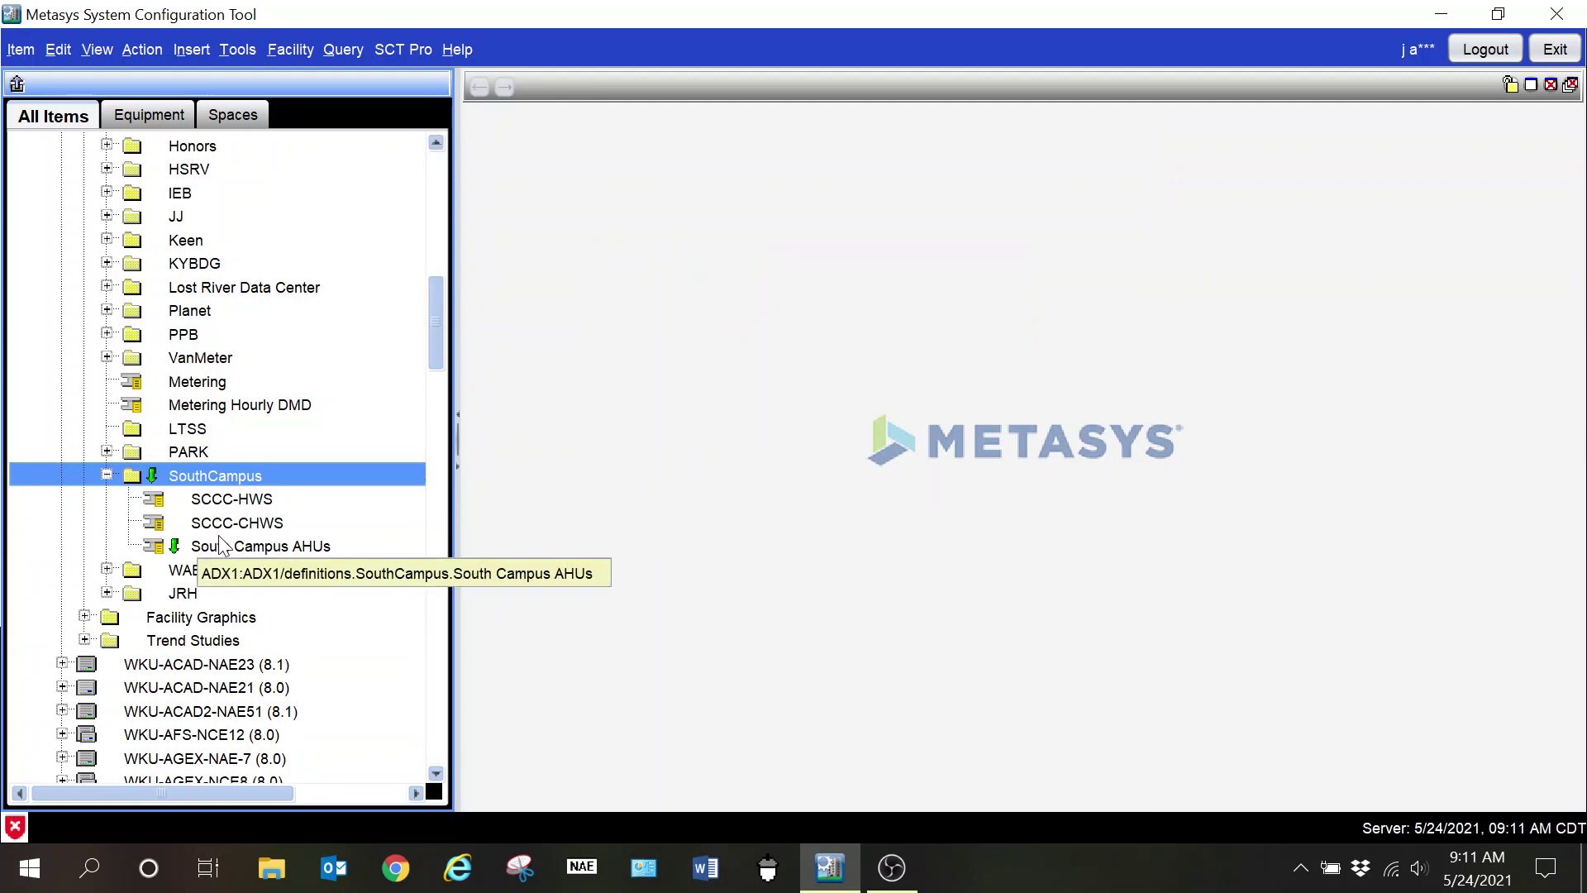
{"action": "scroll", "coordinate": [223, 547], "scroll_direction": "up", "scroll_amount": 2}
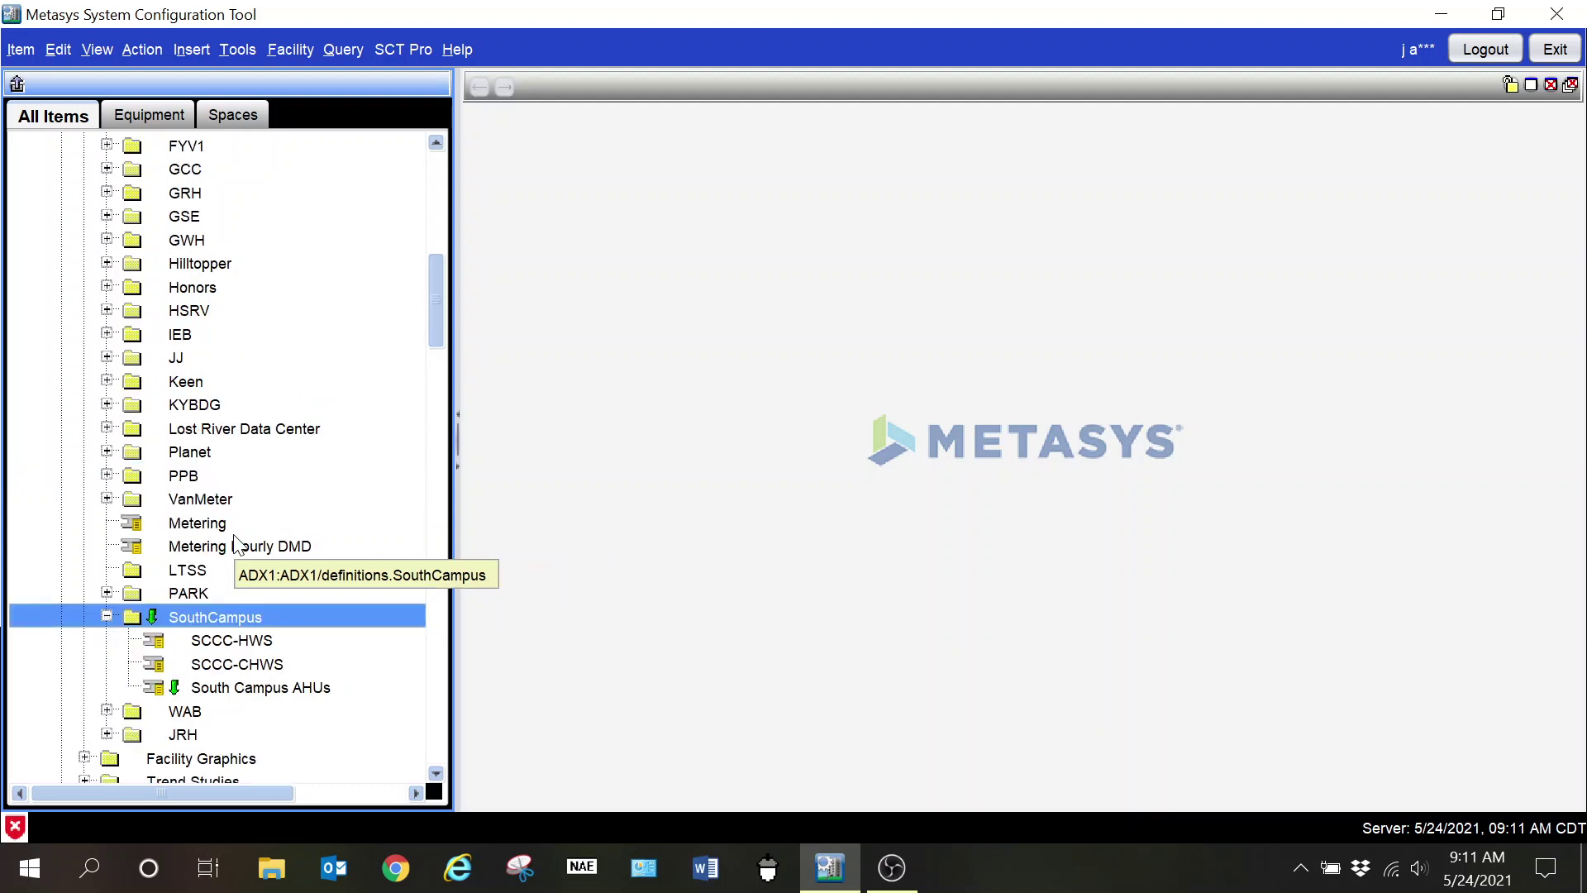
{"action": "scroll", "coordinate": [232, 543], "scroll_direction": "down", "scroll_amount": 2}
{"action": "scroll", "coordinate": [232, 545], "scroll_direction": "down", "scroll_amount": 1}
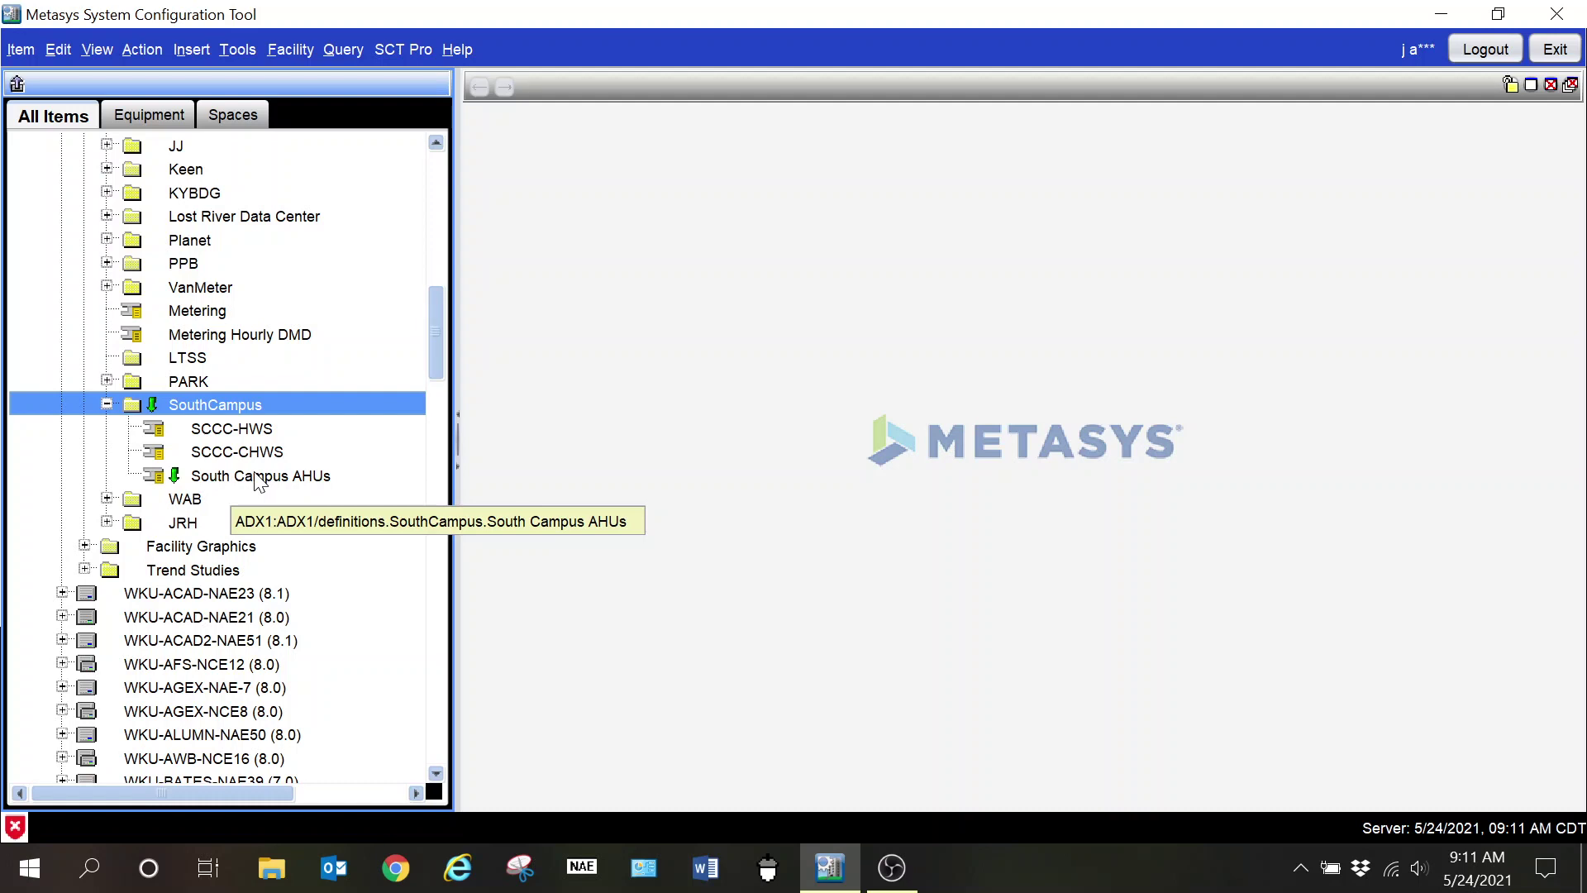
- Open South Campus AHUs for editing, adding then removing a blank point row
{"action": "left_click", "coordinate": [256, 475]}
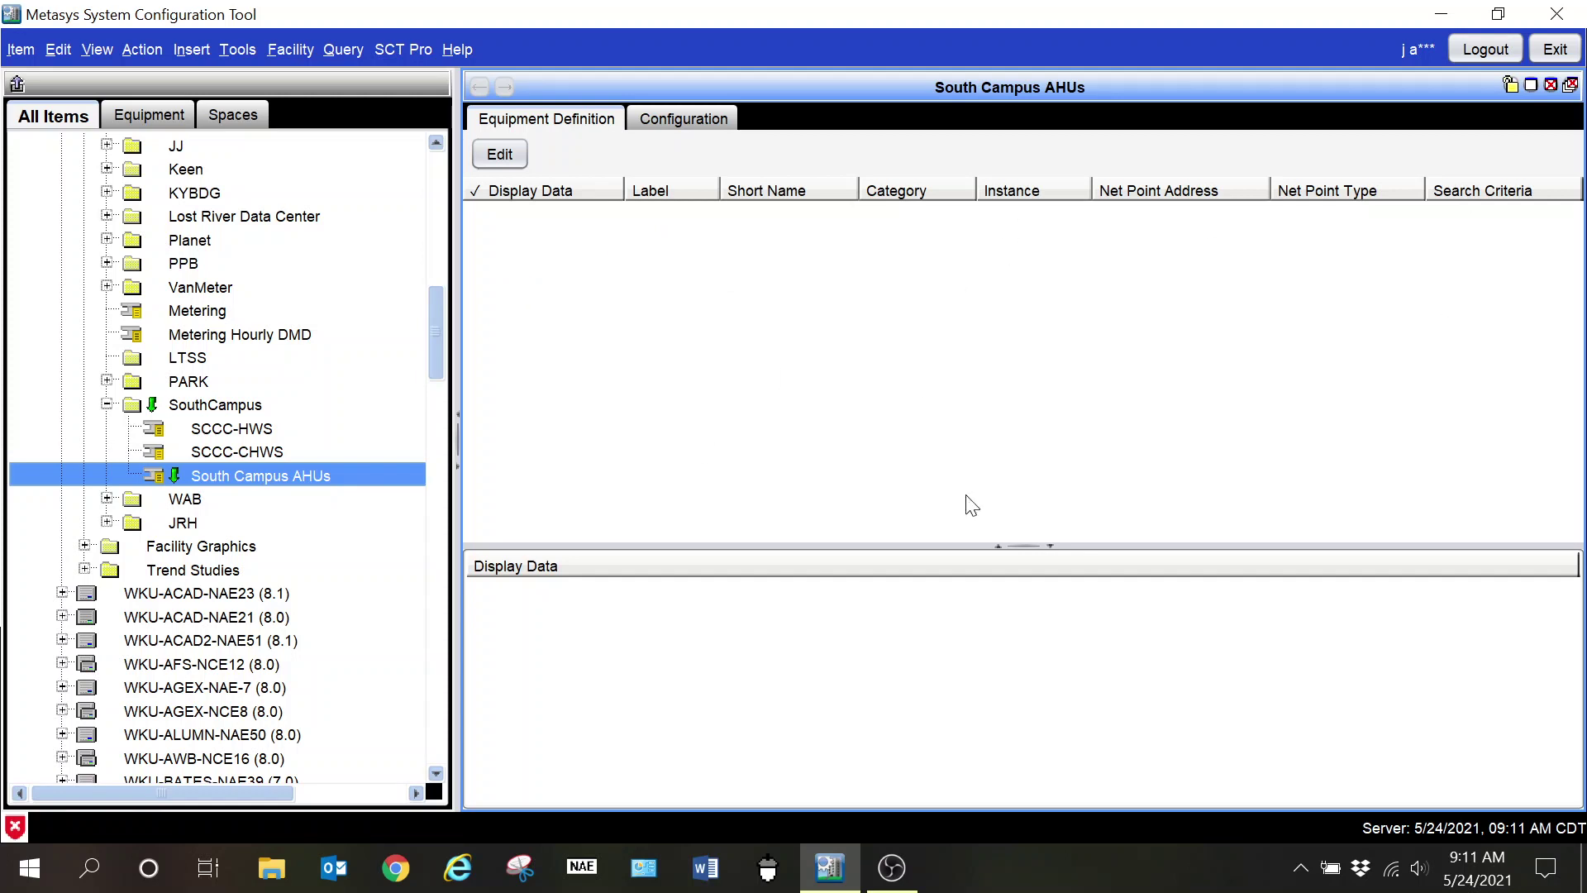
{"action": "left_click", "coordinate": [510, 162]}
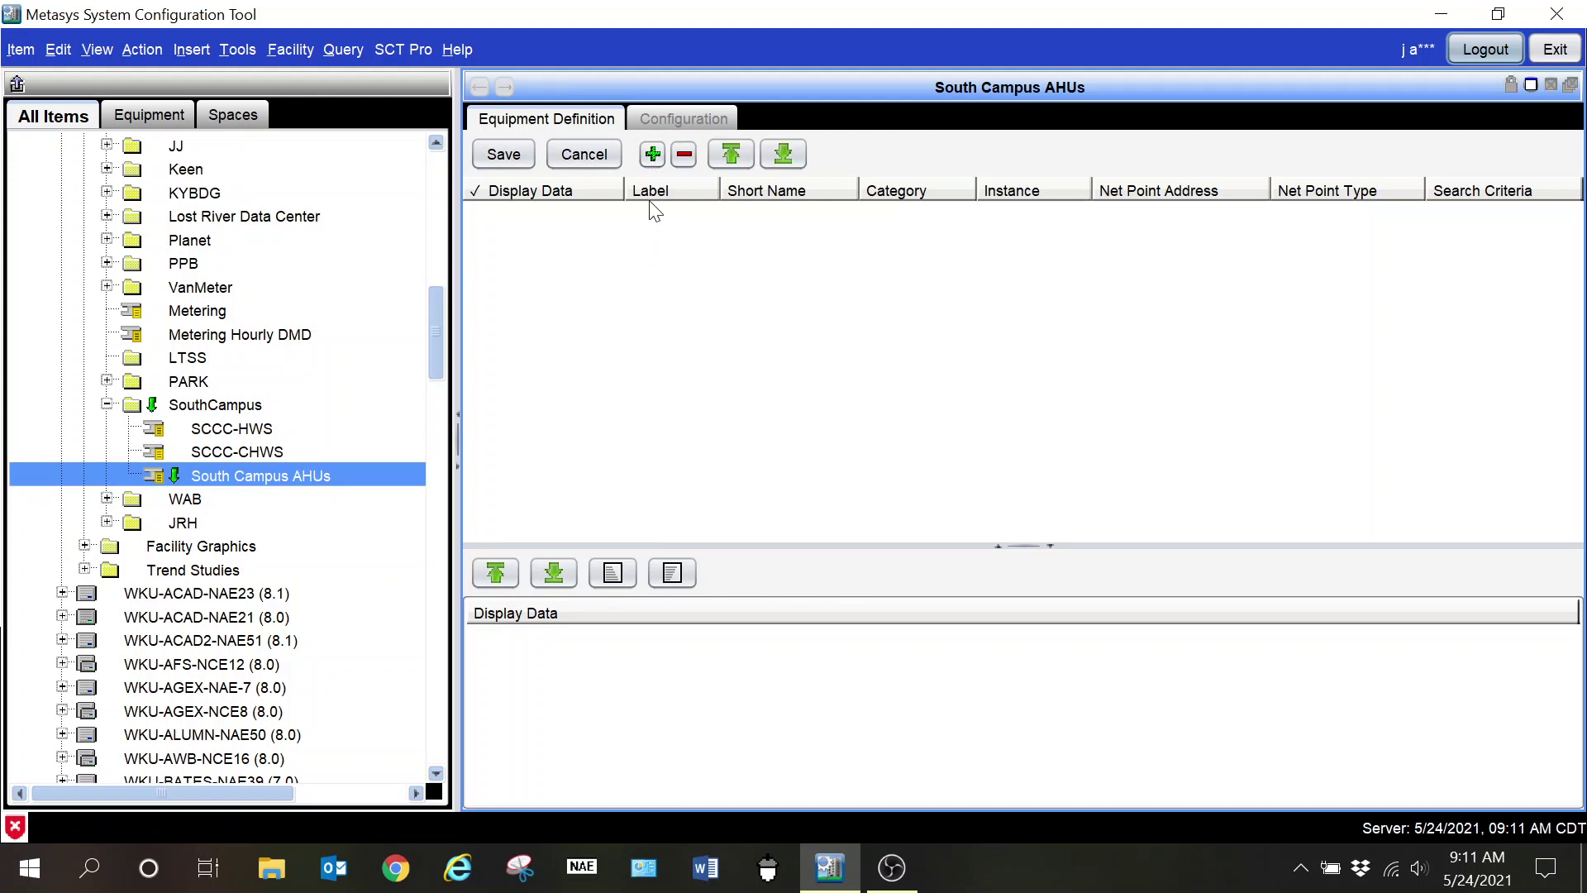
{"action": "left_click", "coordinate": [653, 155]}
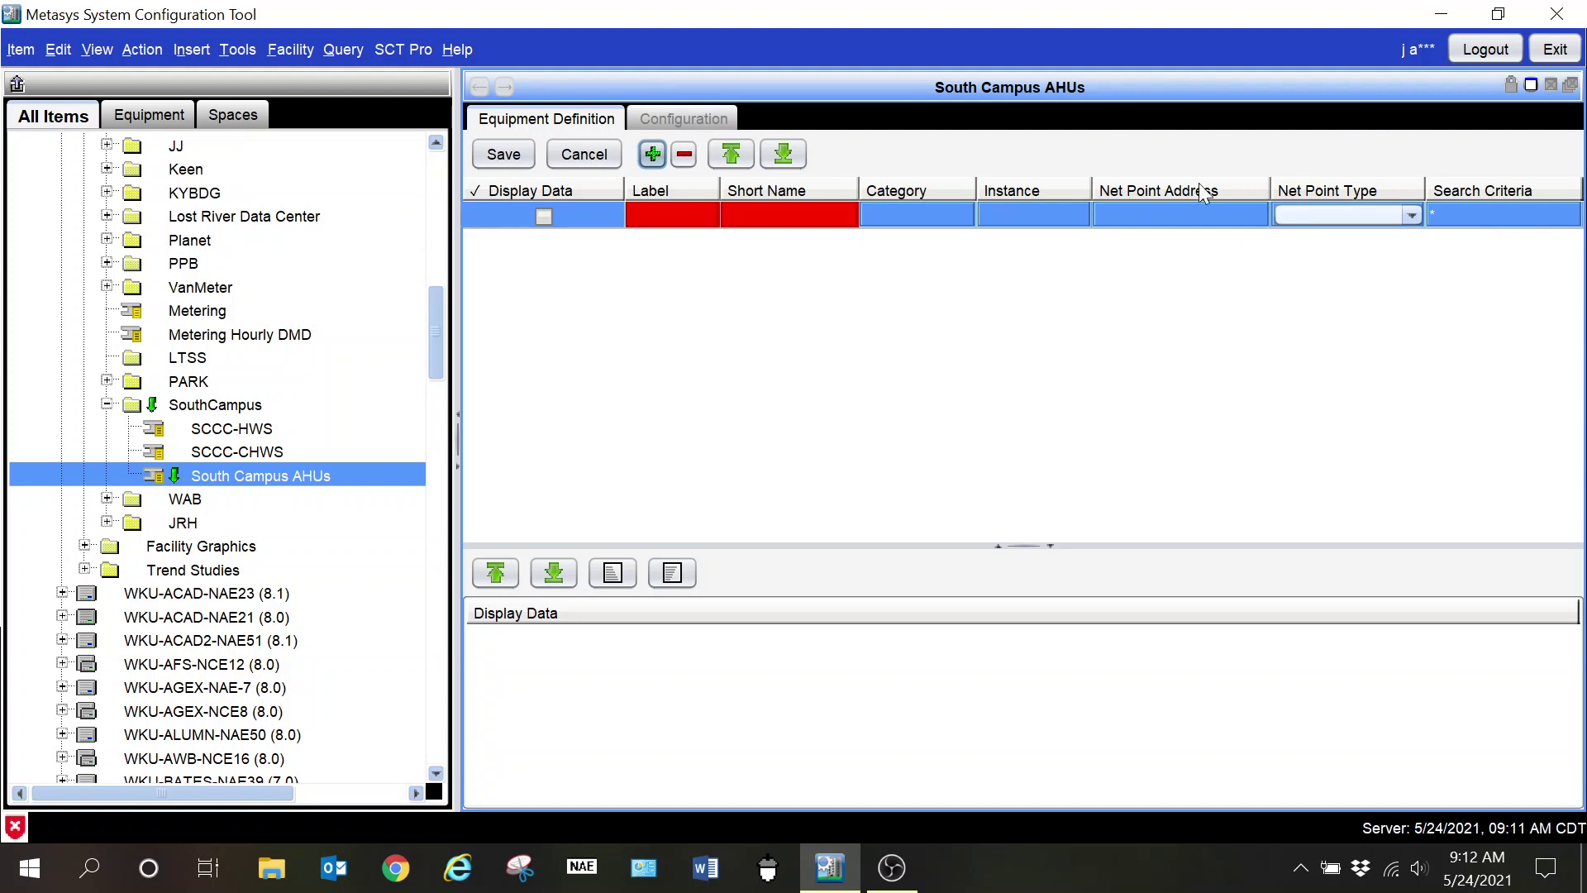
{"action": "left_click", "coordinate": [682, 158]}
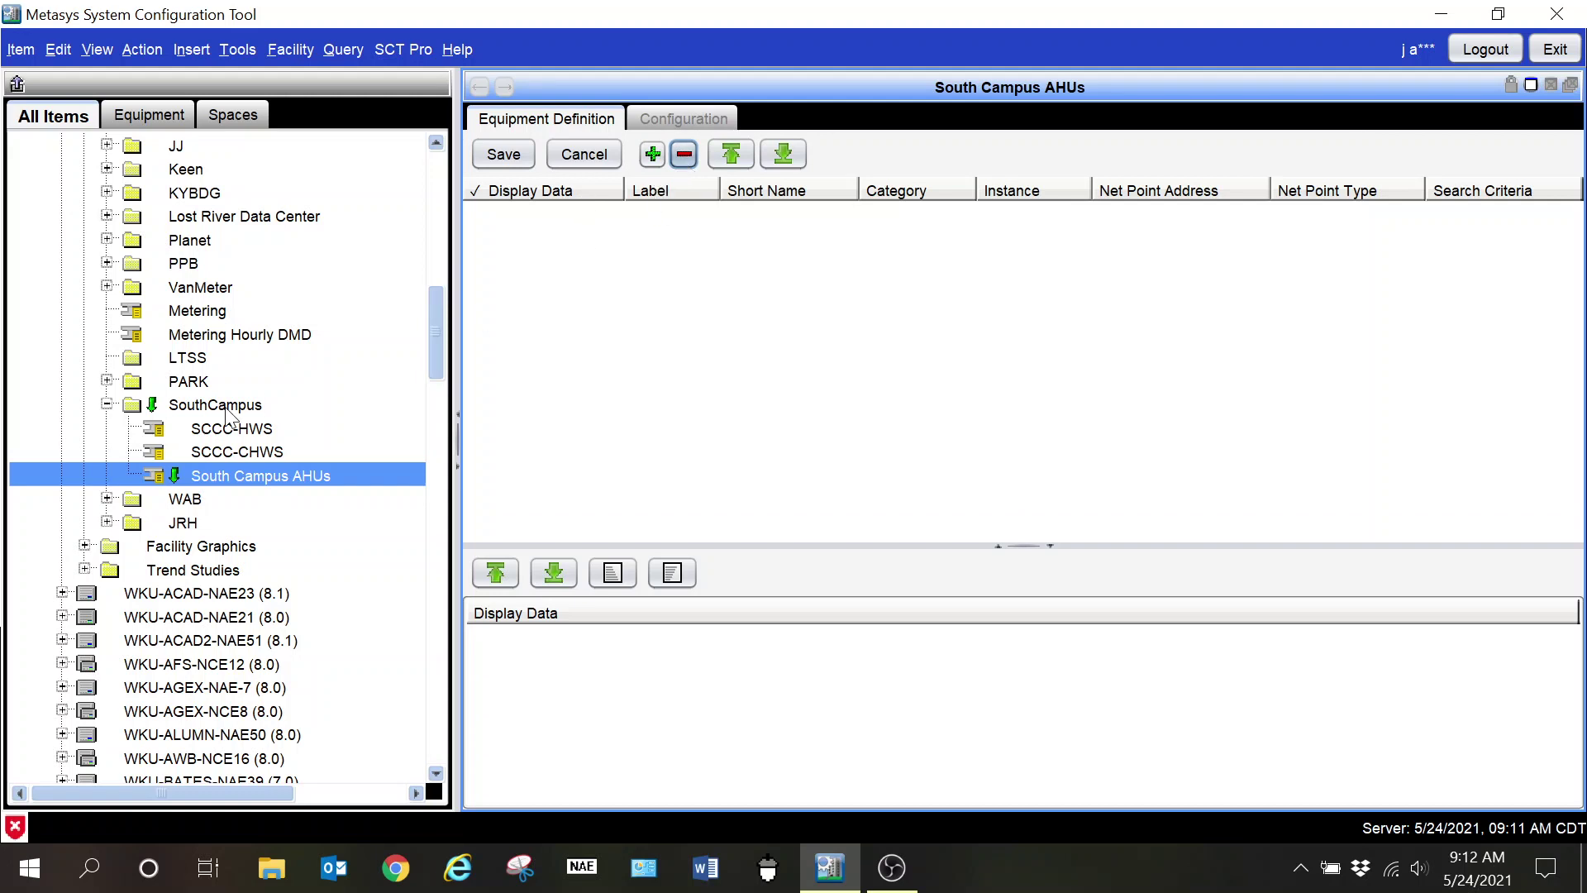
{"action": "scroll", "coordinate": [229, 411], "scroll_direction": "down", "scroll_amount": 20}
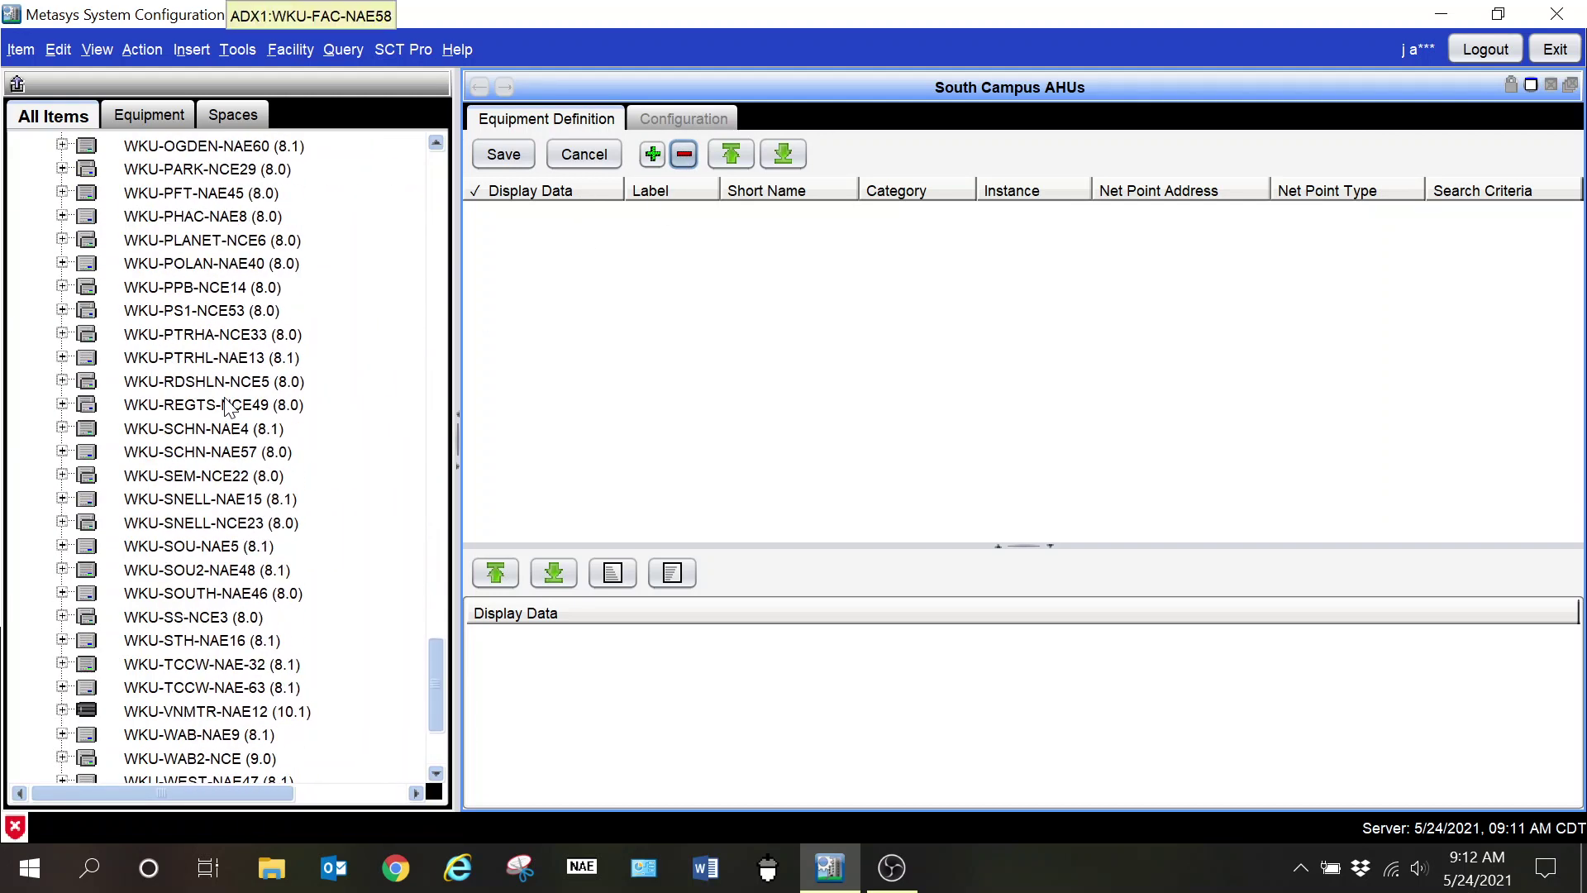
{"action": "scroll", "coordinate": [229, 411], "scroll_direction": "down", "scroll_amount": 3}
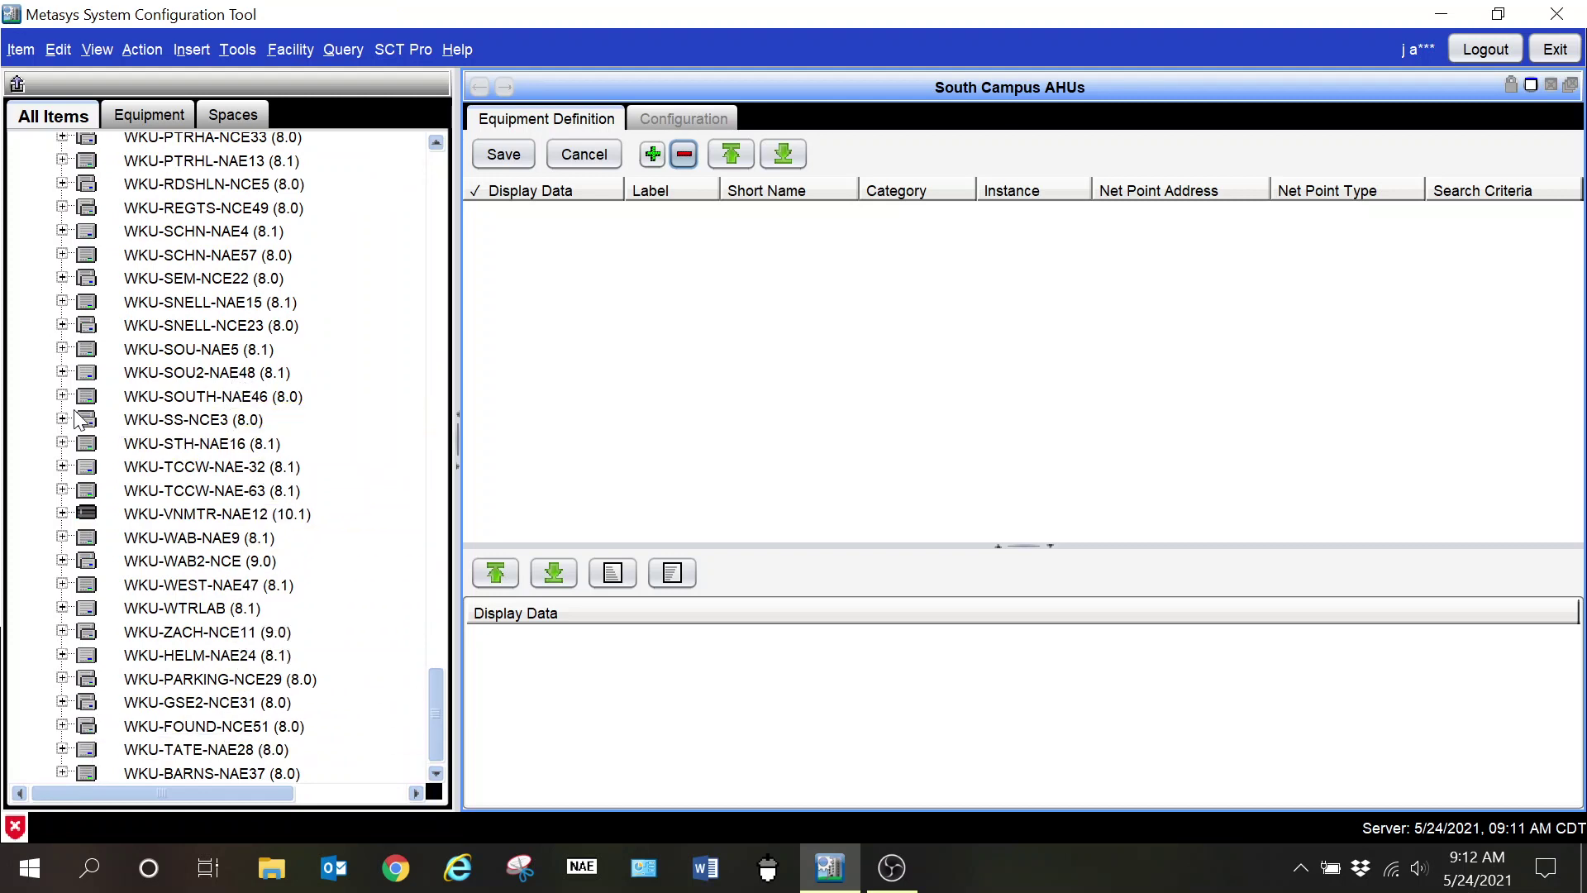
{"action": "left_click", "coordinate": [62, 349]}
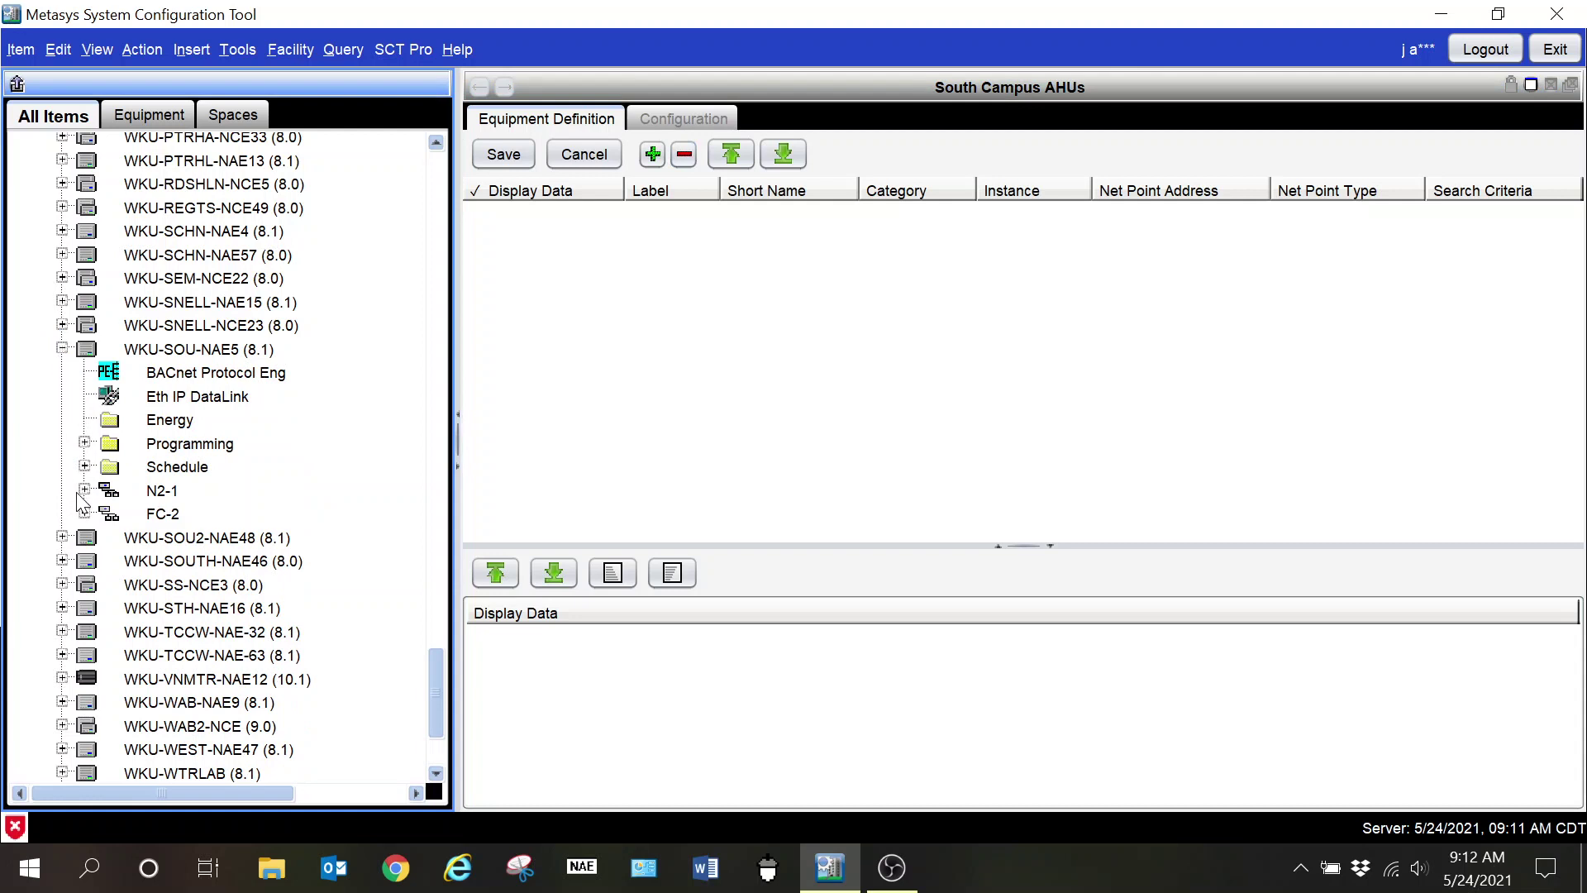
{"action": "left_click", "coordinate": [83, 490]}
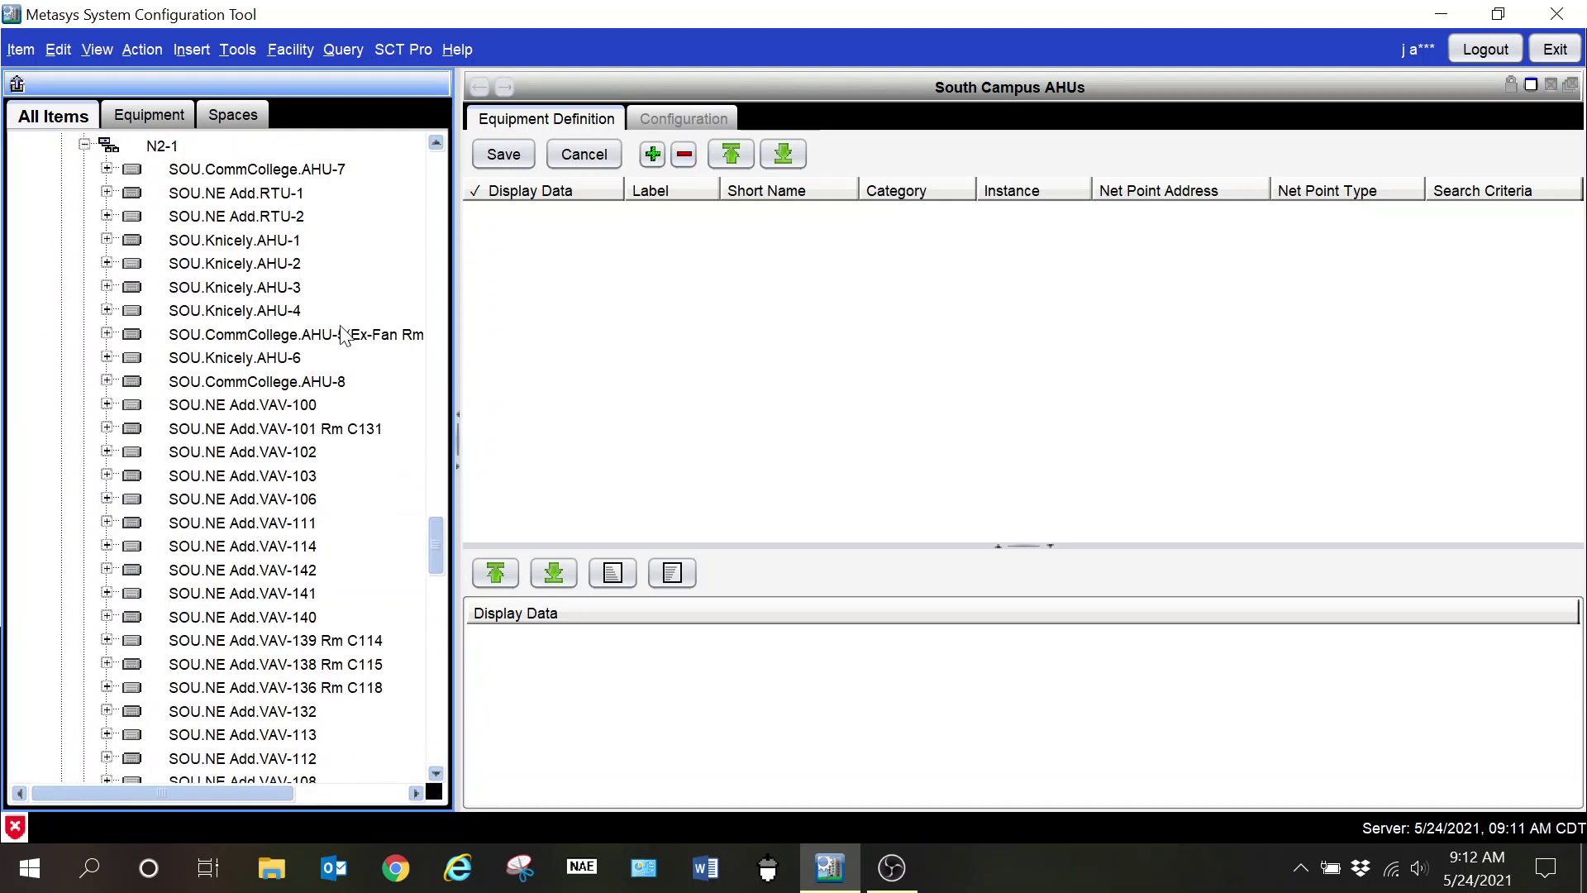
{"action": "scroll", "coordinate": [373, 361], "scroll_direction": "down", "scroll_amount": 1}
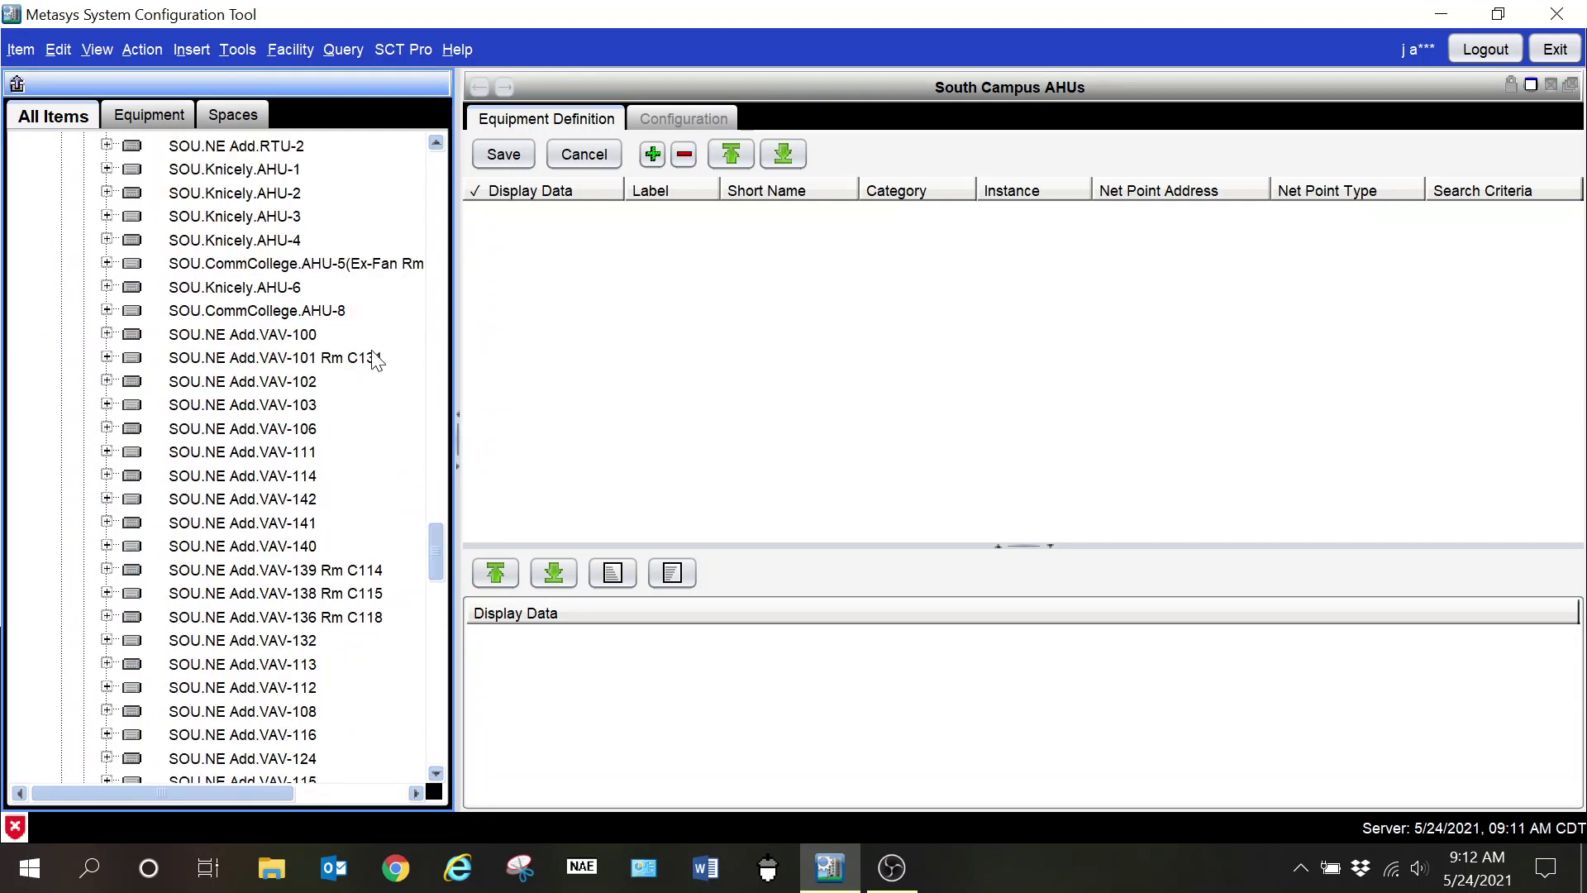
{"action": "scroll", "coordinate": [381, 391], "scroll_direction": "down", "scroll_amount": 2}
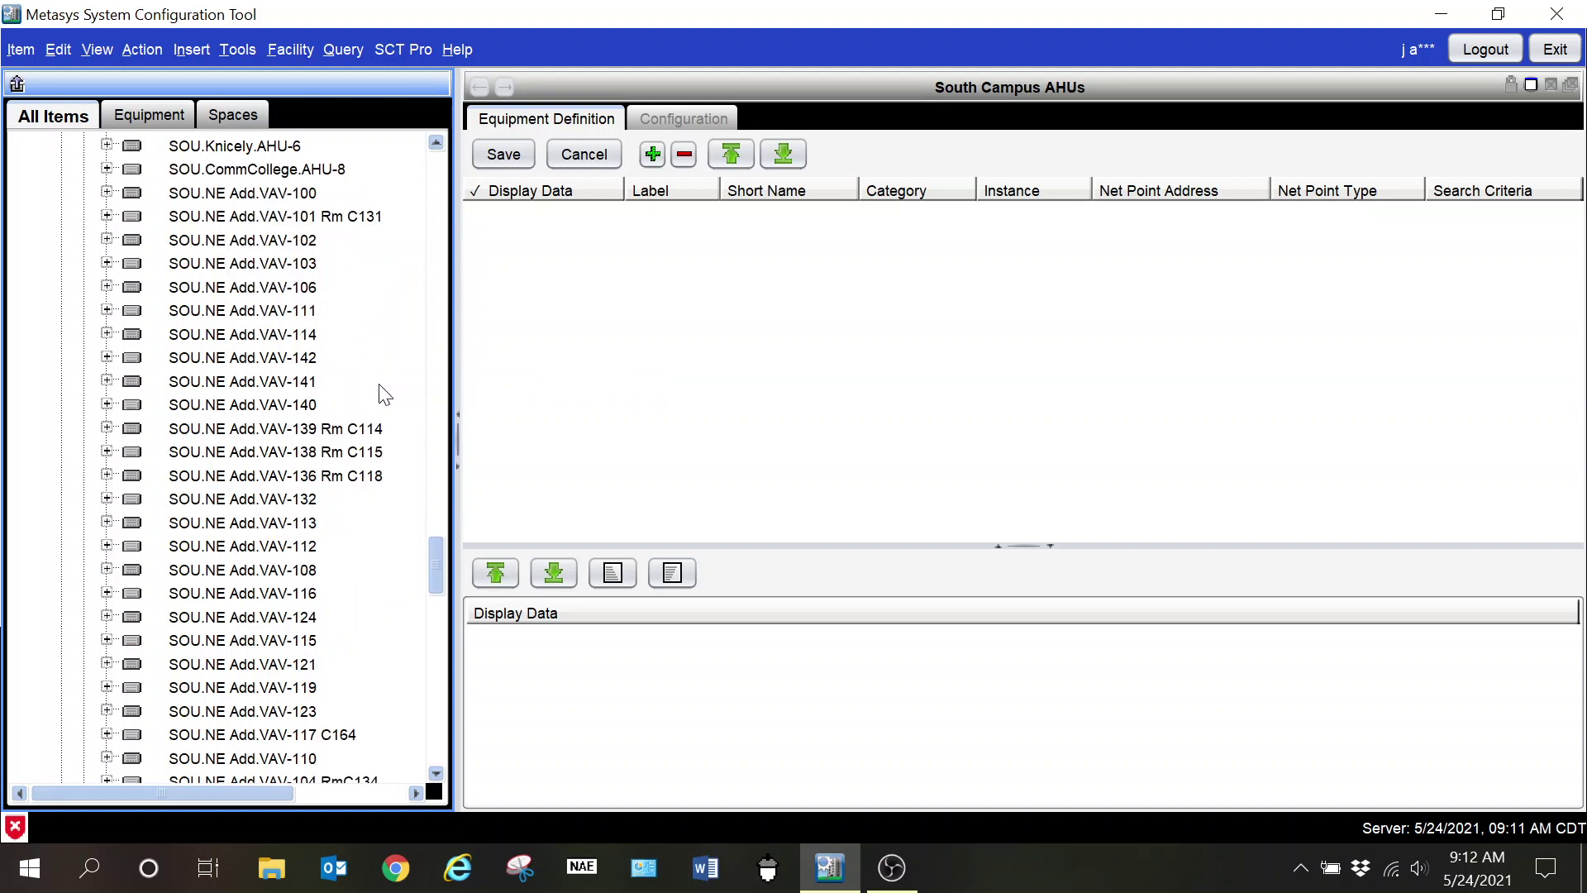
{"action": "scroll", "coordinate": [385, 394], "scroll_direction": "down", "scroll_amount": 6}
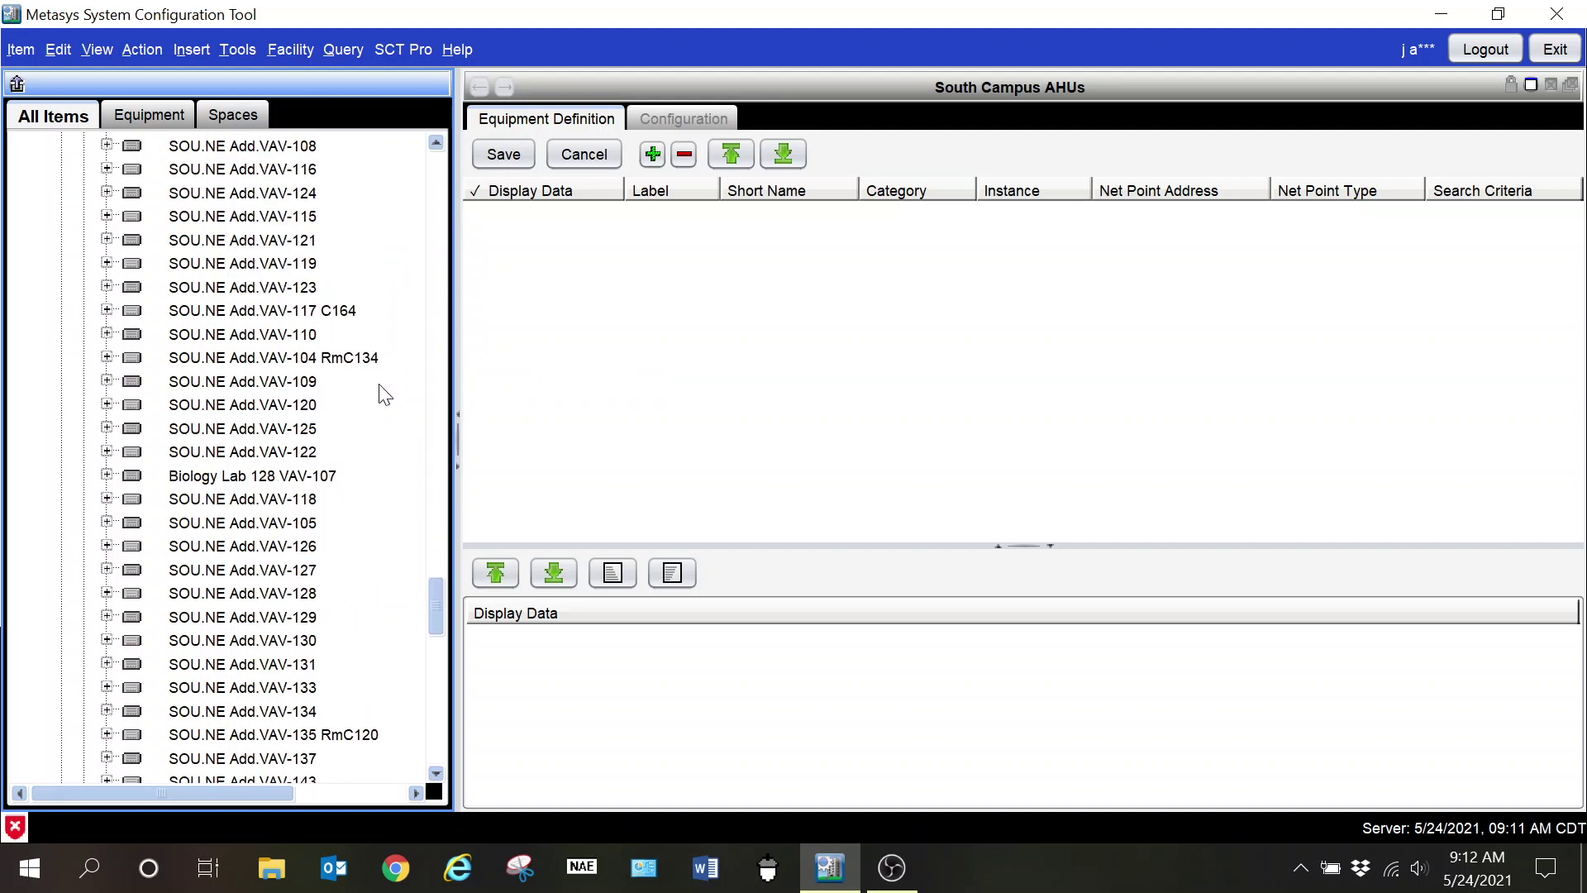
{"action": "scroll", "coordinate": [384, 394], "scroll_direction": "down", "scroll_amount": 4}
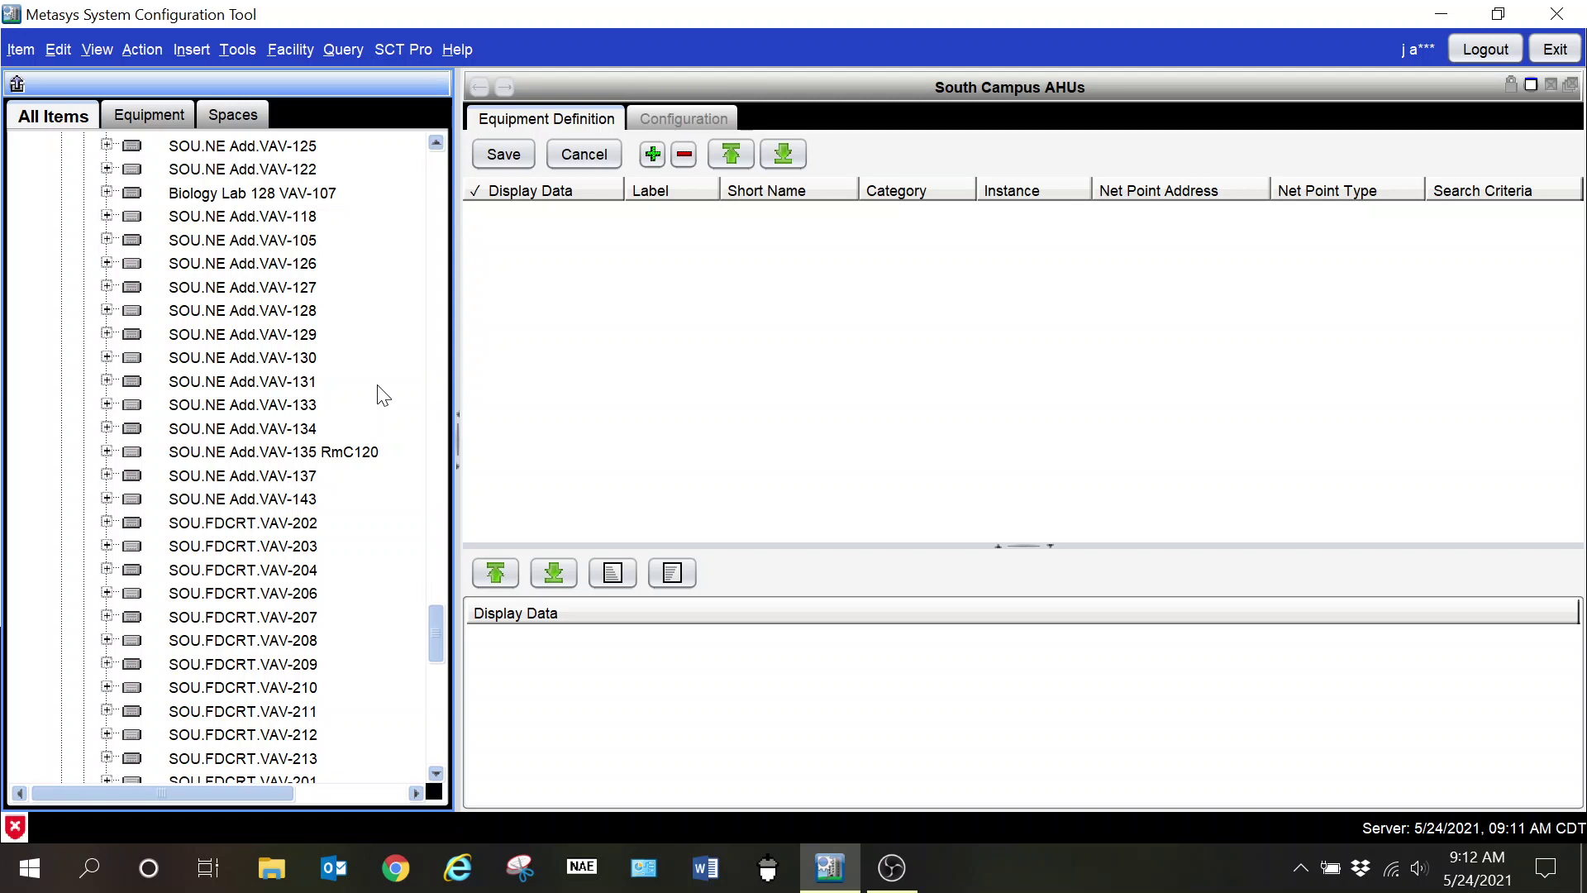
{"action": "scroll", "coordinate": [383, 394], "scroll_direction": "down", "scroll_amount": 3}
{"action": "scroll", "coordinate": [383, 394], "scroll_direction": "down", "scroll_amount": 3}
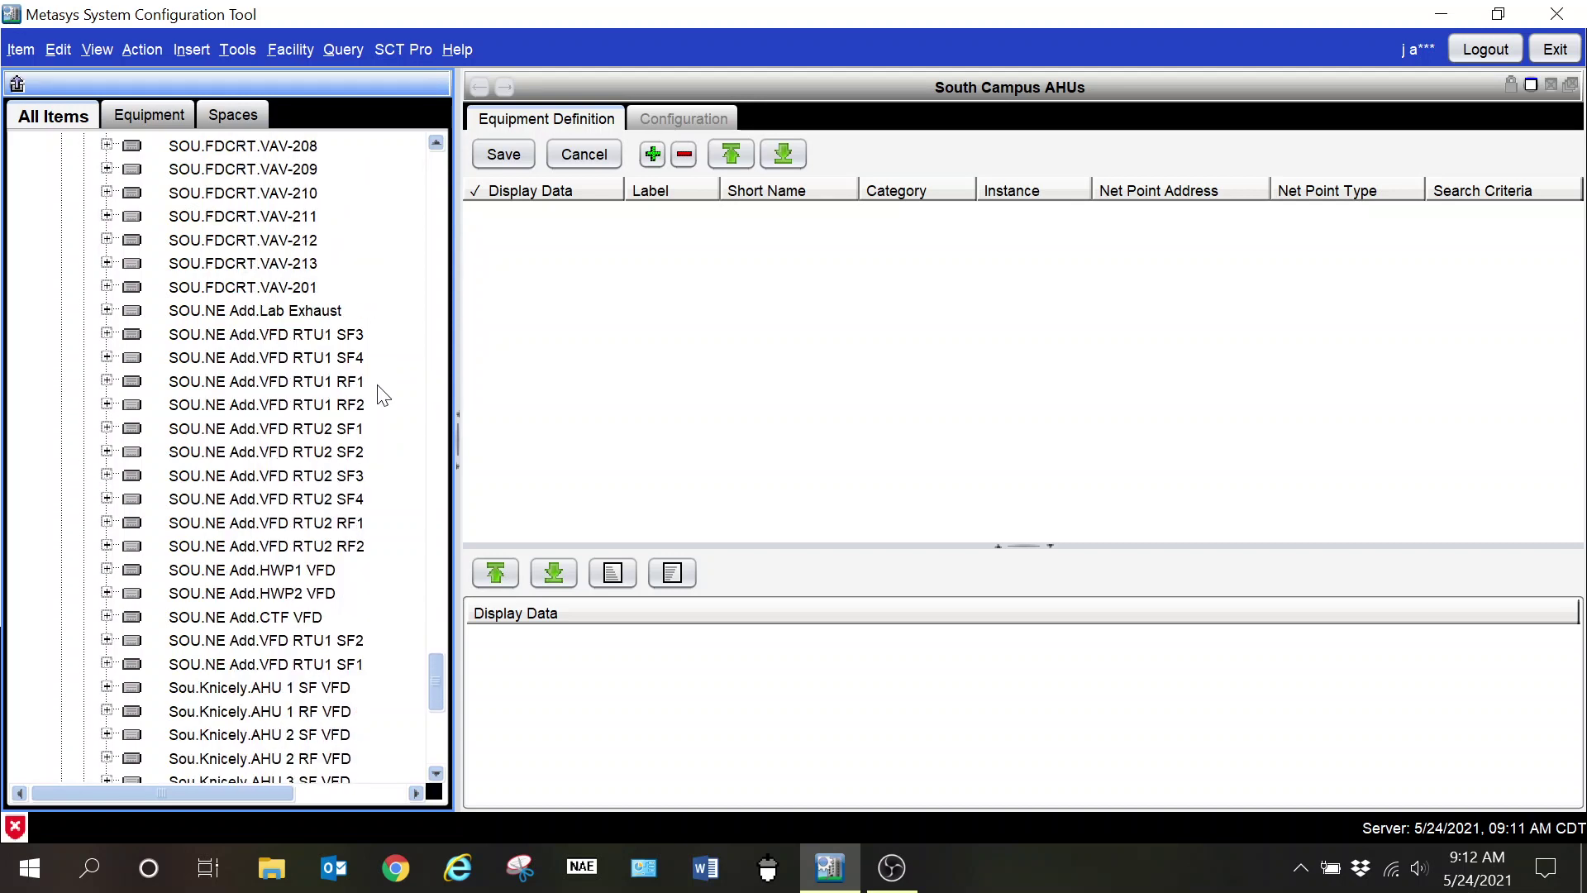
{"action": "scroll", "coordinate": [382, 395], "scroll_direction": "down", "scroll_amount": 2}
{"action": "scroll", "coordinate": [382, 395], "scroll_direction": "up", "scroll_amount": 9}
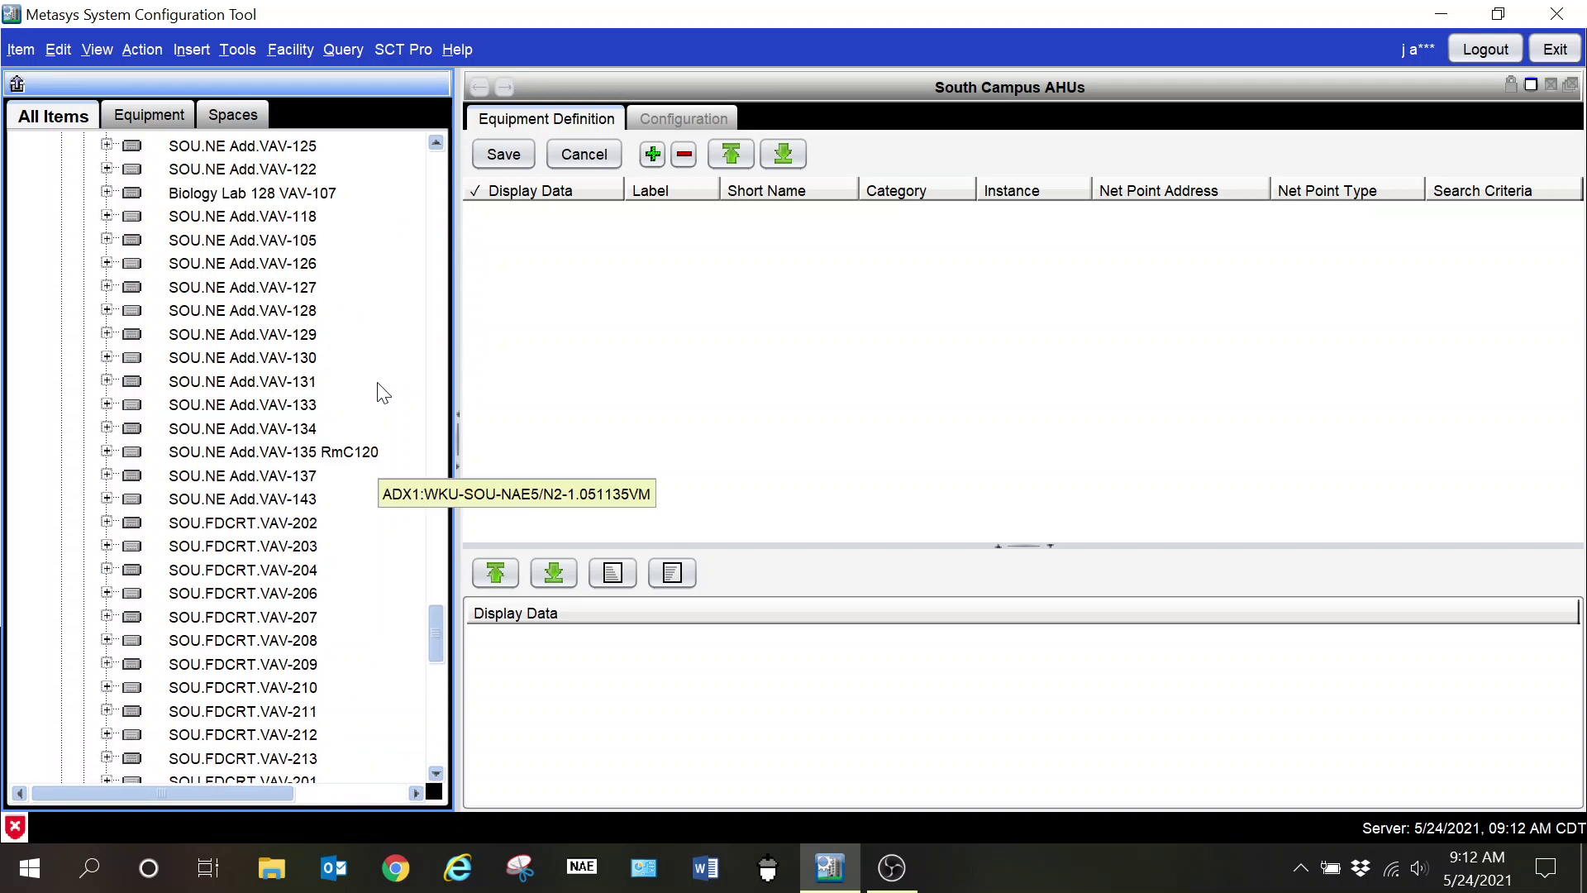
{"action": "scroll", "coordinate": [382, 392], "scroll_direction": "up", "scroll_amount": 2}
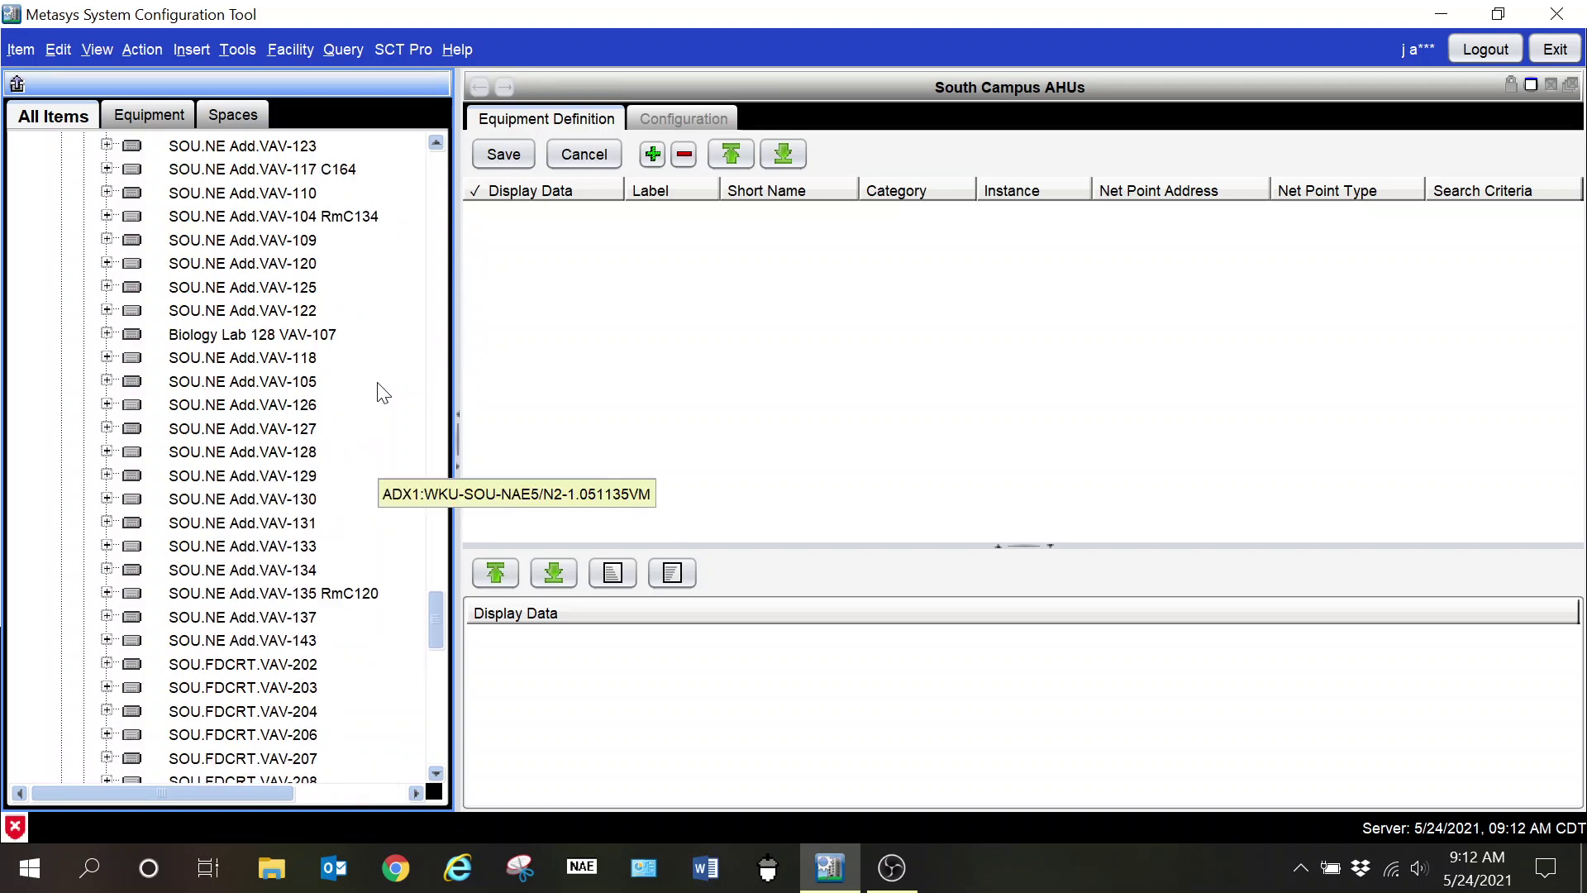
{"action": "scroll", "coordinate": [382, 392], "scroll_direction": "up", "scroll_amount": 7}
{"action": "scroll", "coordinate": [382, 392], "scroll_direction": "up", "scroll_amount": 3}
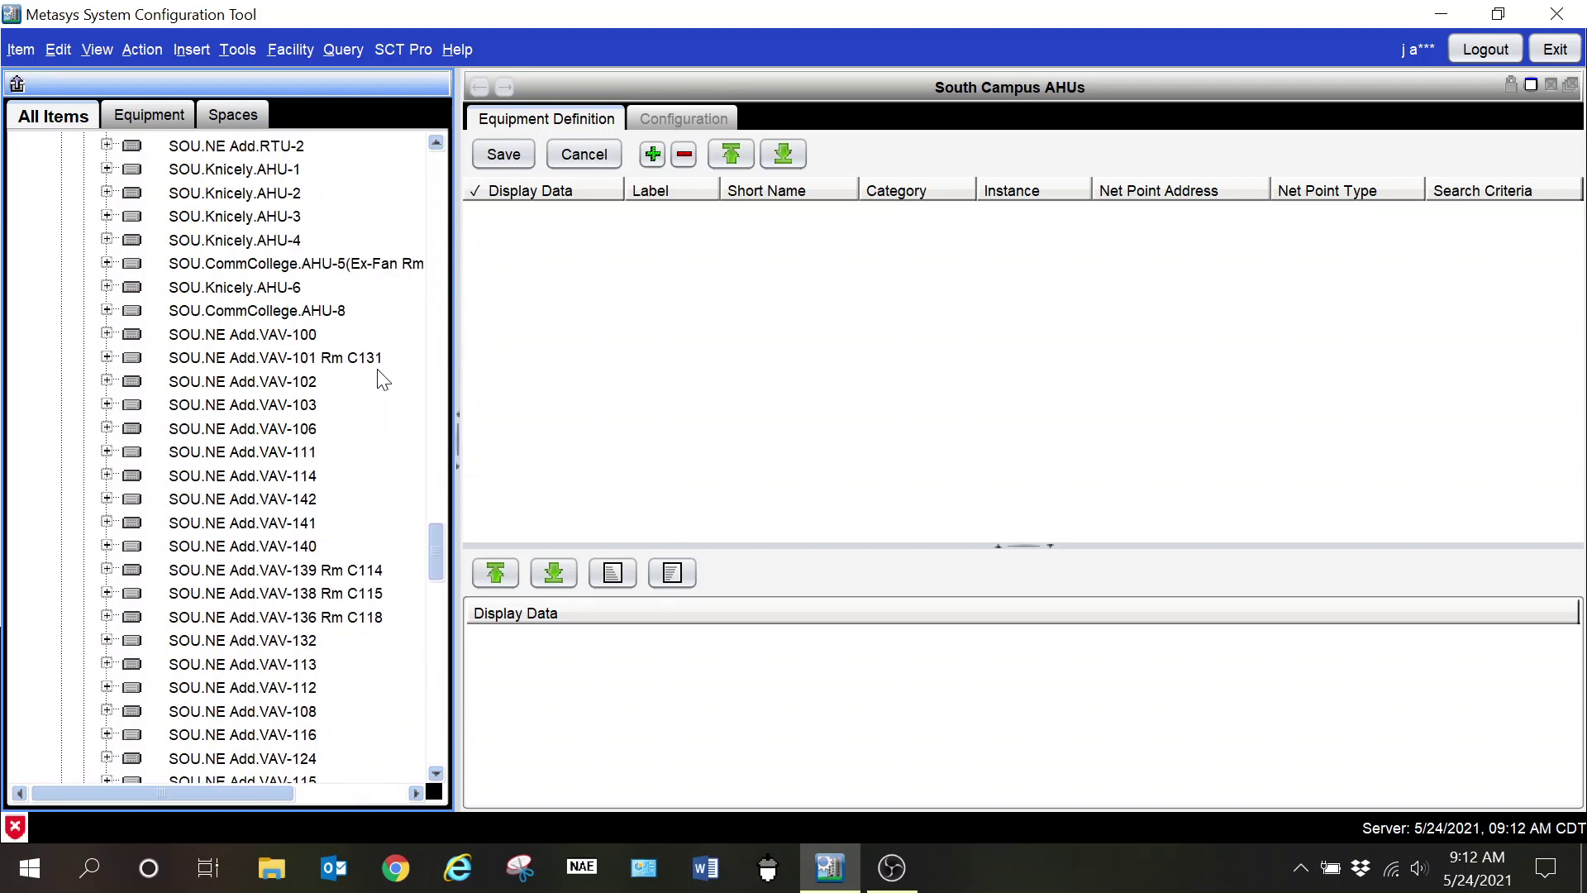
{"action": "left_click", "coordinate": [253, 175]}
{"action": "left_click_drag", "start_coordinate": [255, 184], "coordinate": [659, 279]}
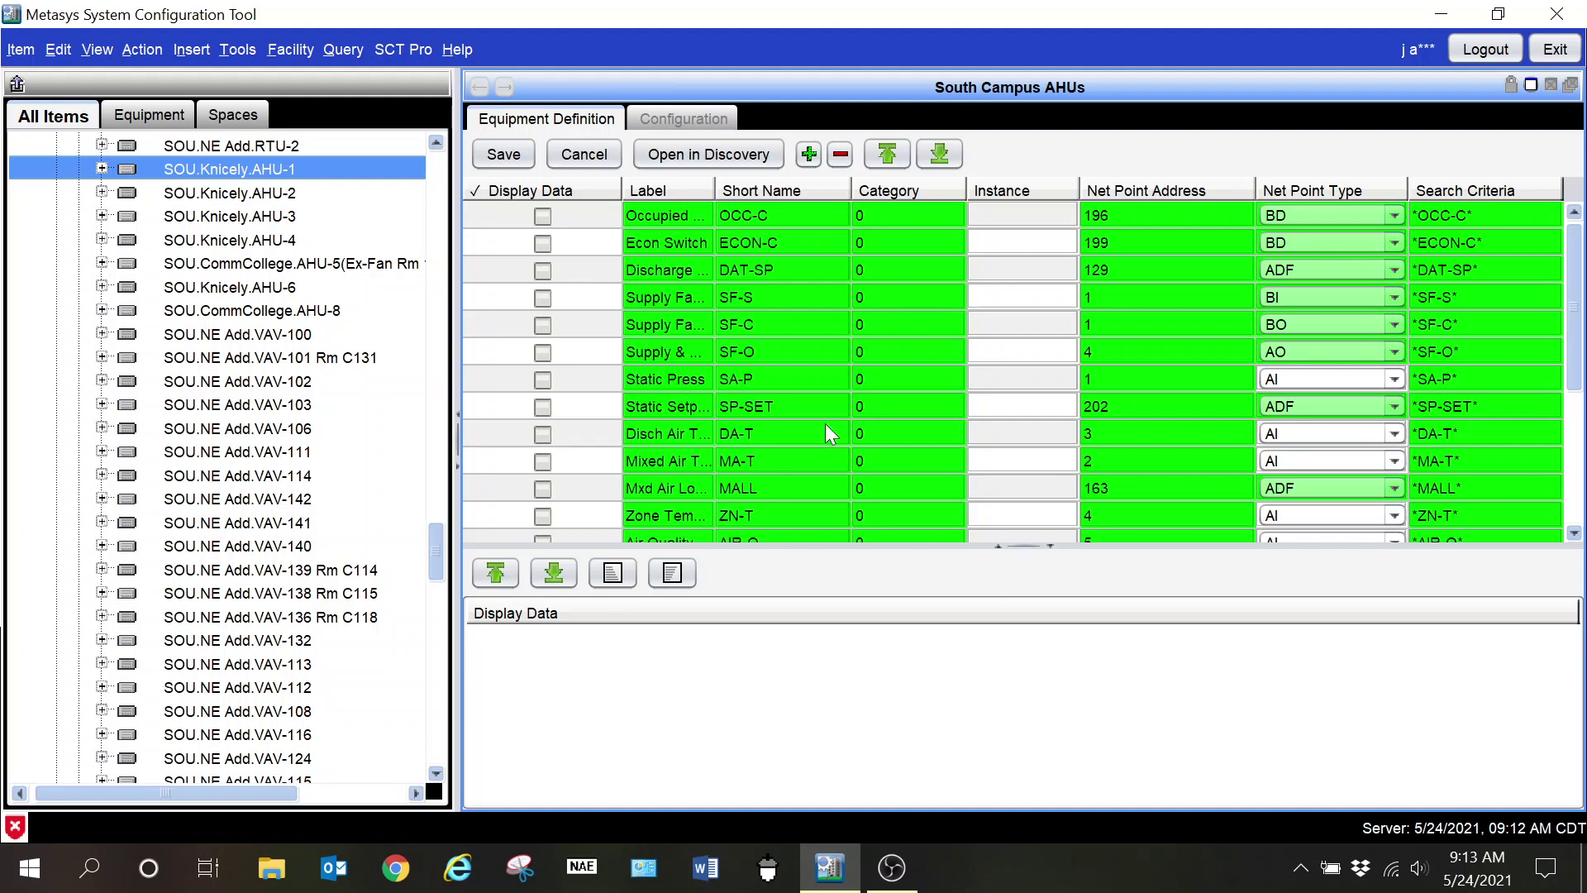
- Mark OCC-C, SF-S, SF-C, SF-O, DAT-SP, DA-T and ZN-T as display data
{"action": "left_click", "coordinate": [542, 216]}
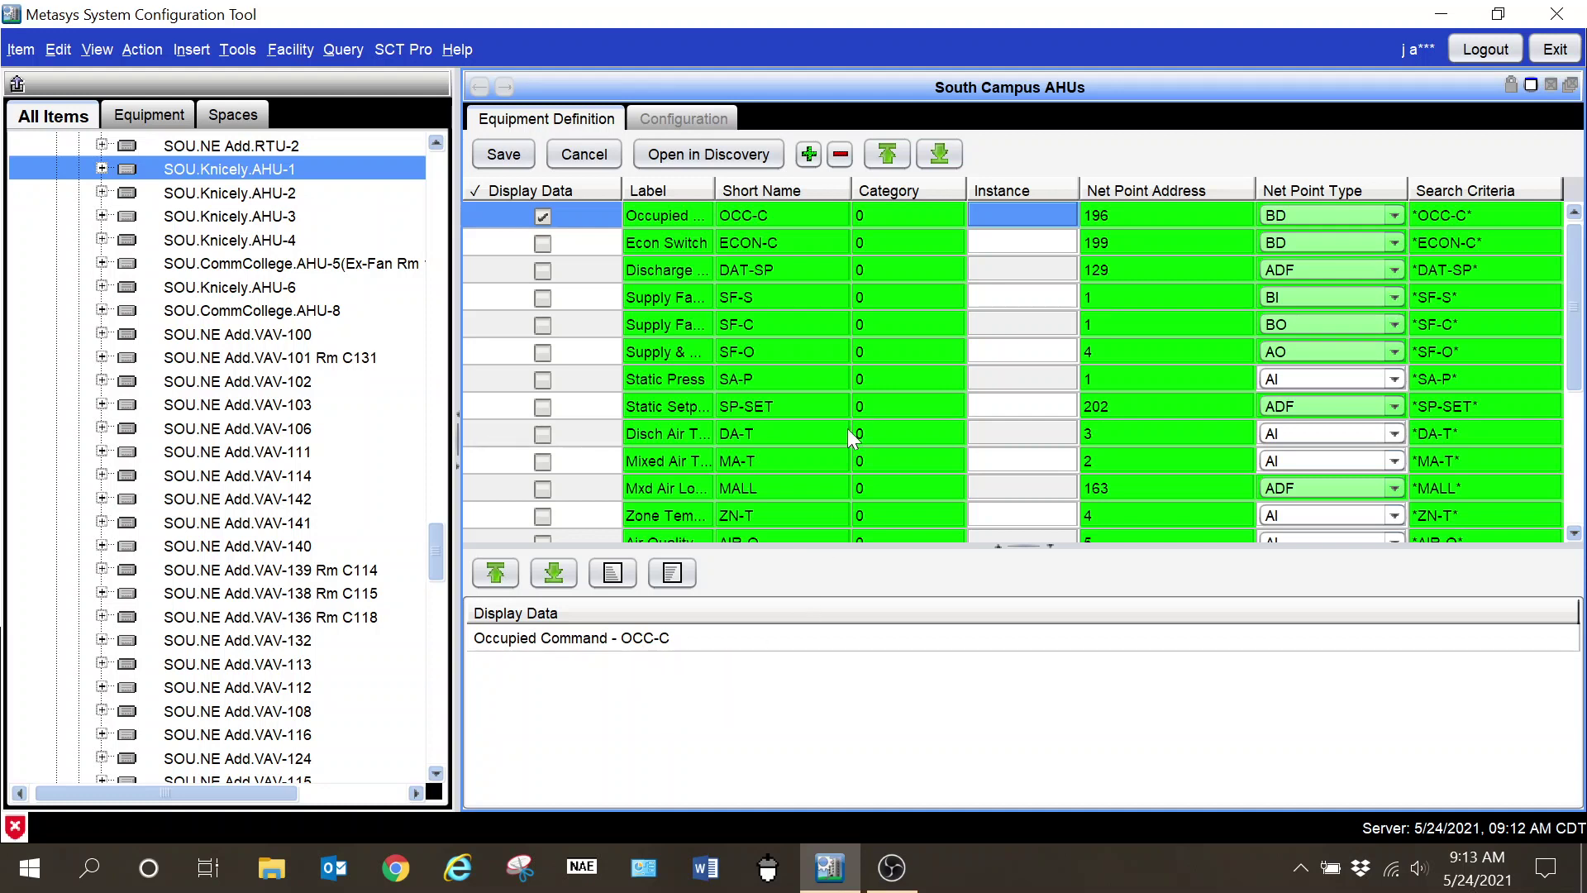
{"action": "left_click", "coordinate": [542, 299]}
{"action": "left_click", "coordinate": [542, 325]}
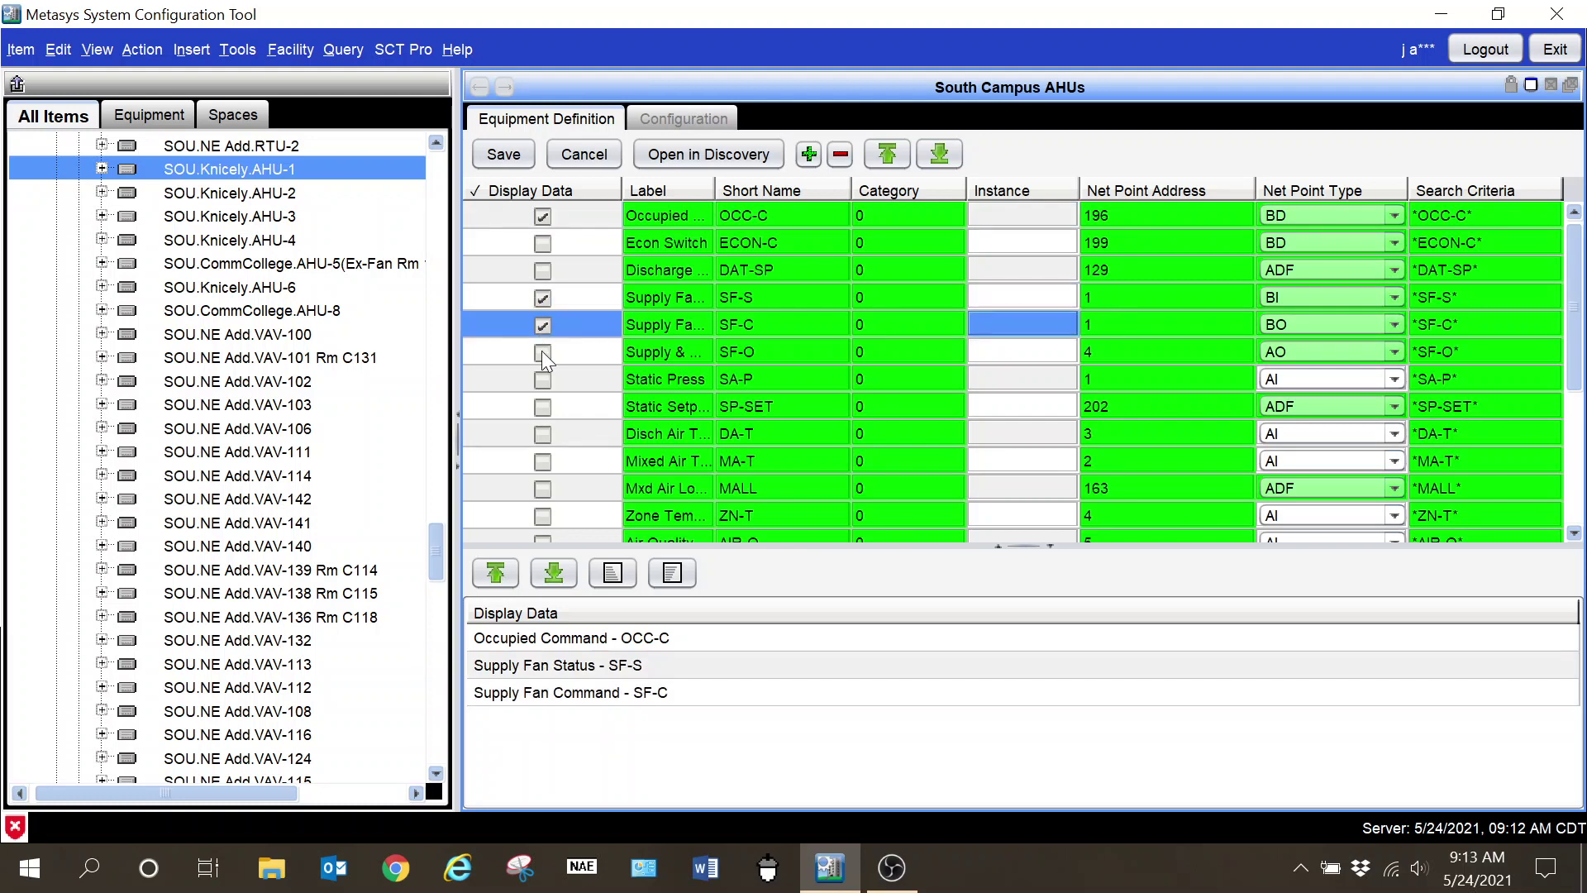
{"action": "left_click", "coordinate": [543, 359]}
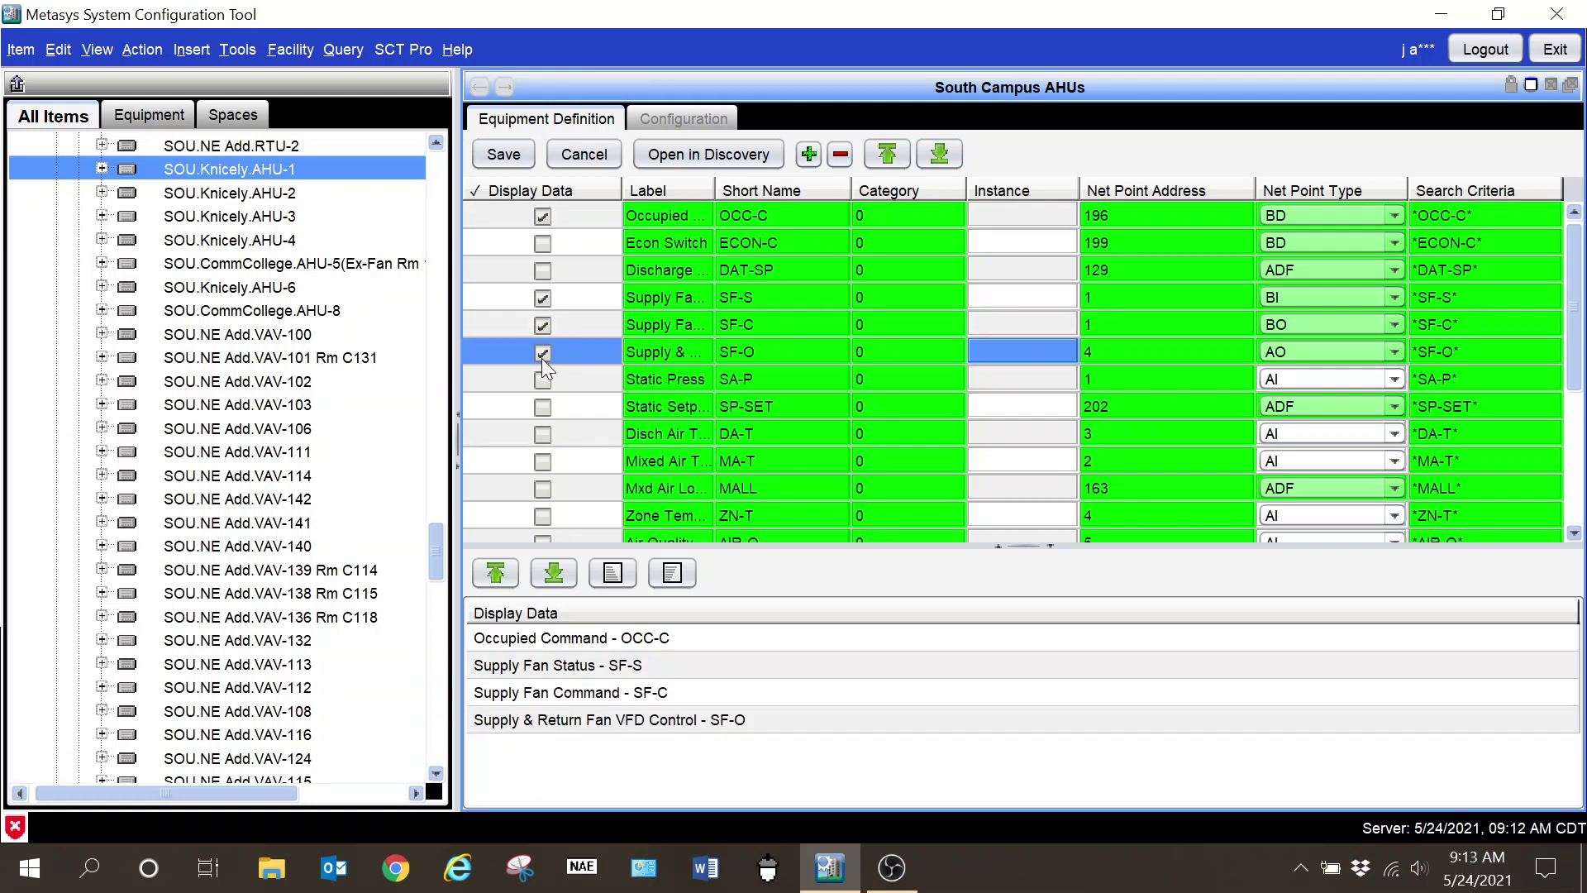
{"action": "left_click", "coordinate": [546, 273]}
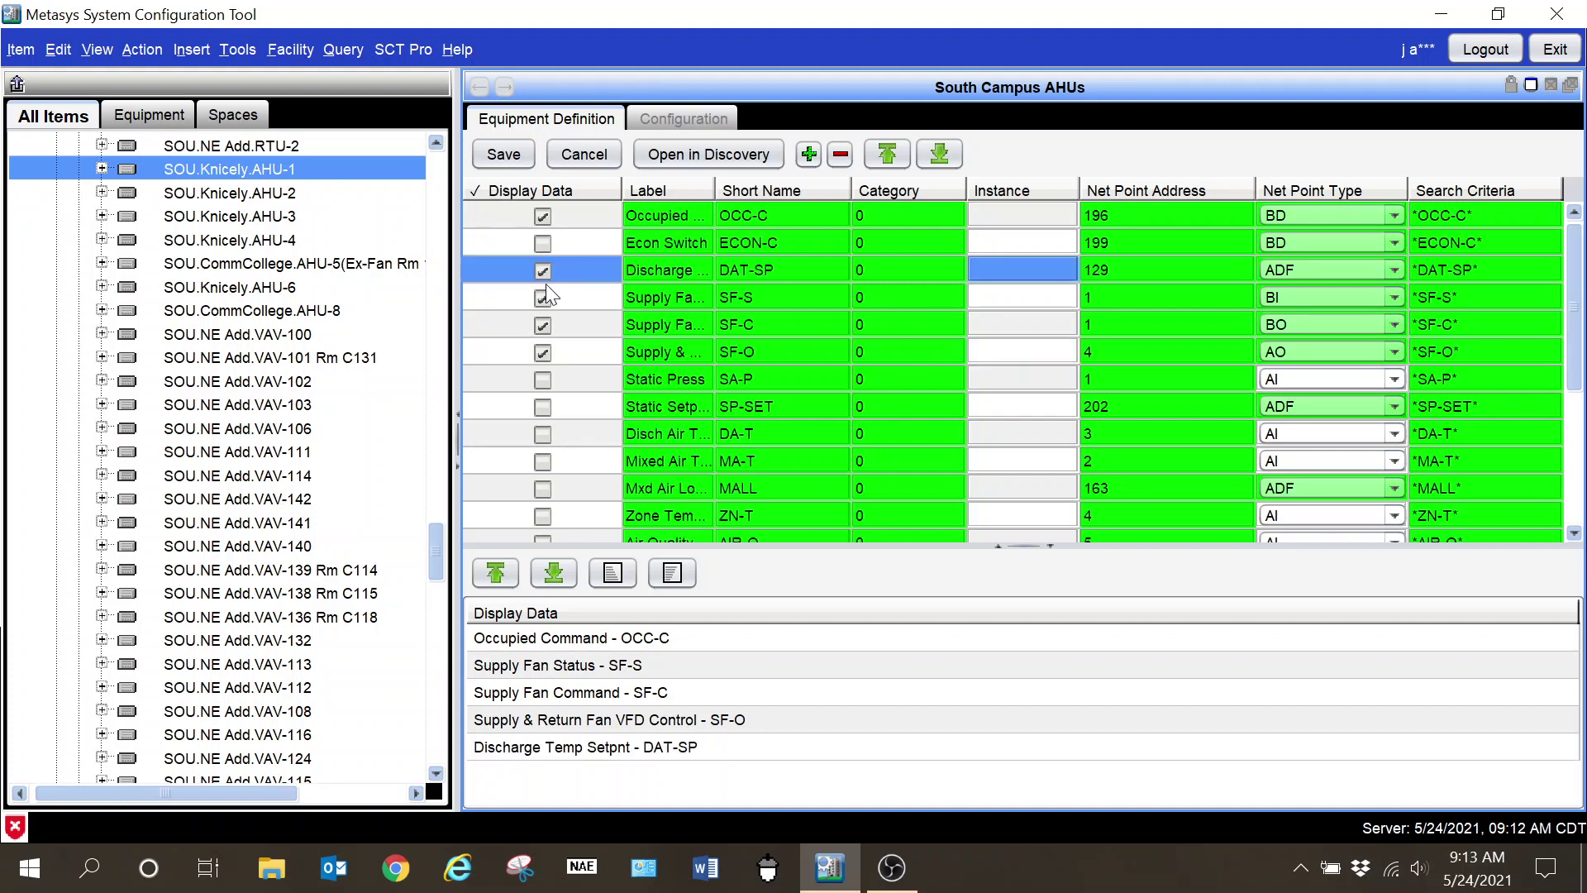
{"action": "left_click", "coordinate": [542, 435]}
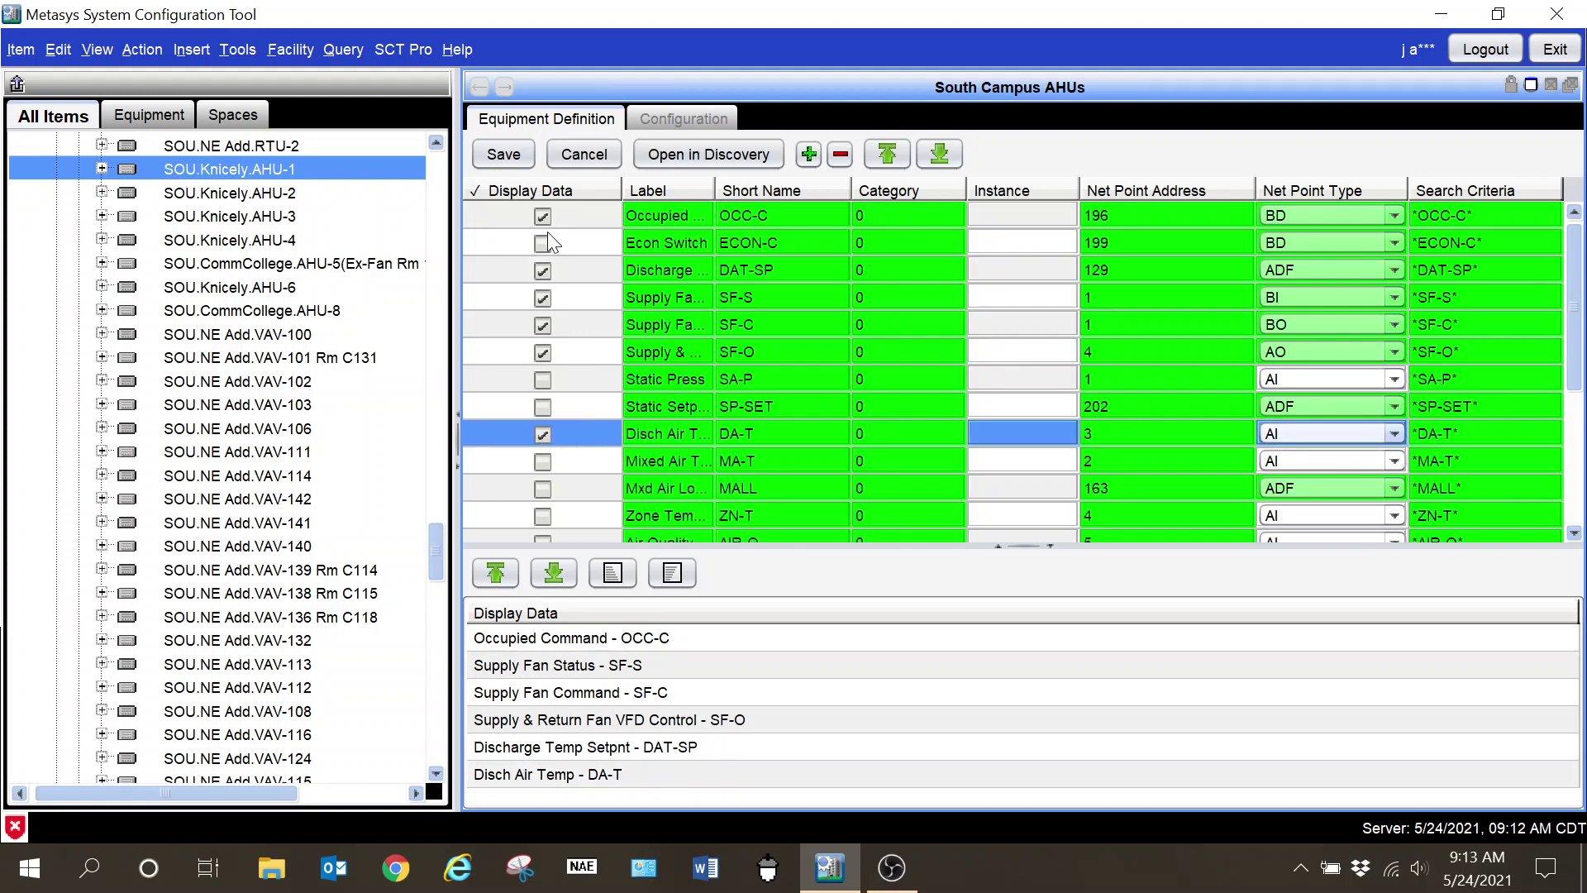
{"action": "left_click", "coordinate": [542, 516]}
{"action": "scroll", "coordinate": [670, 689], "scroll_direction": "down", "scroll_amount": 1}
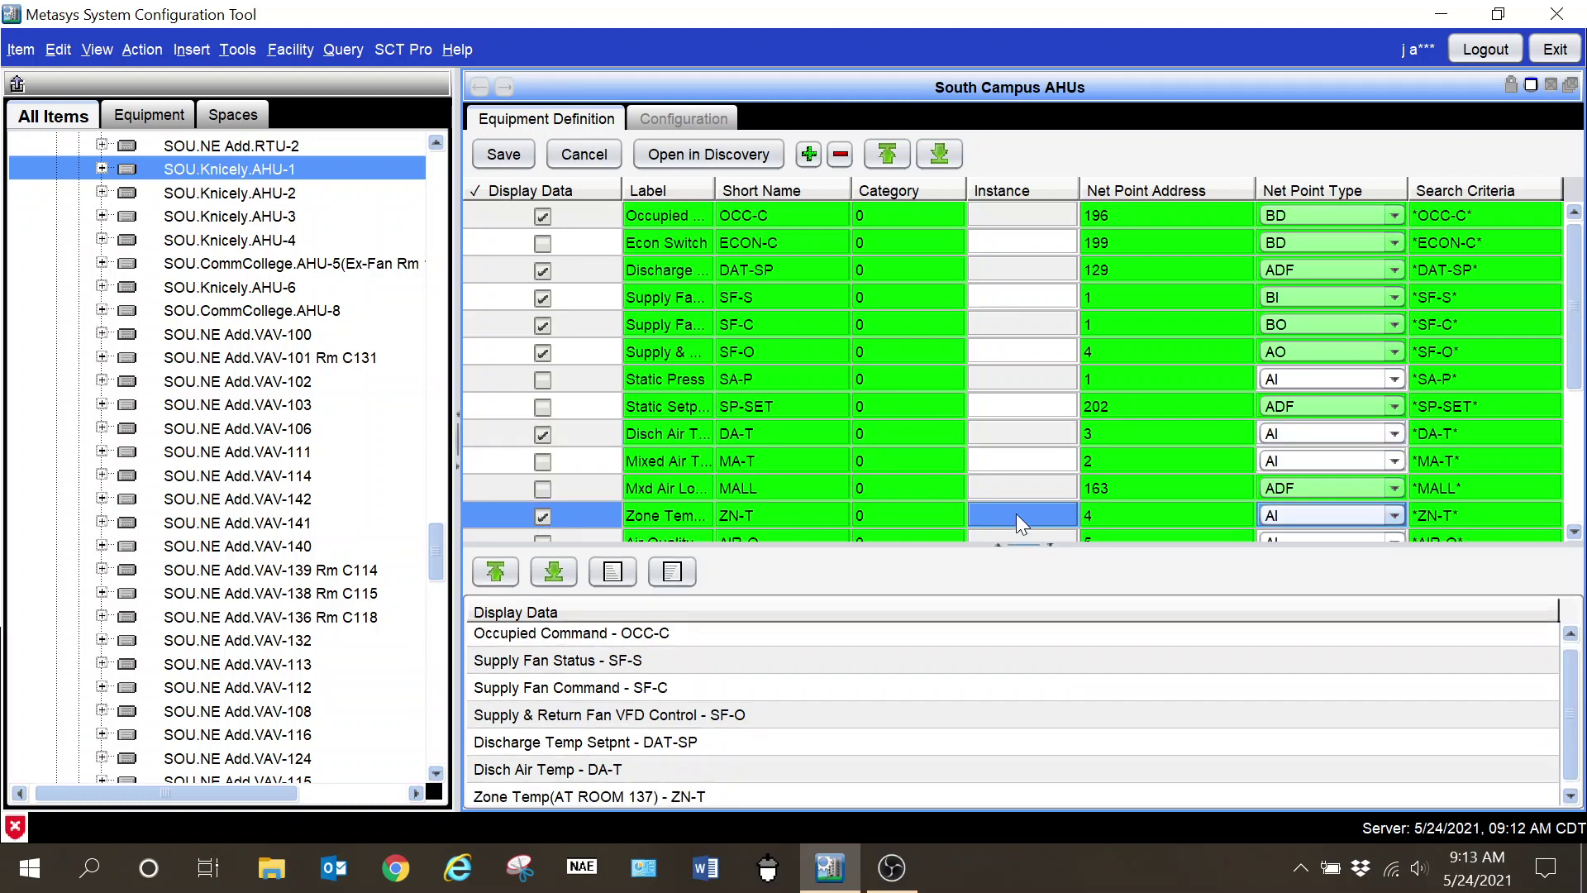
{"action": "left_click_drag", "start_coordinate": [1024, 544], "coordinate": [1024, 436]}
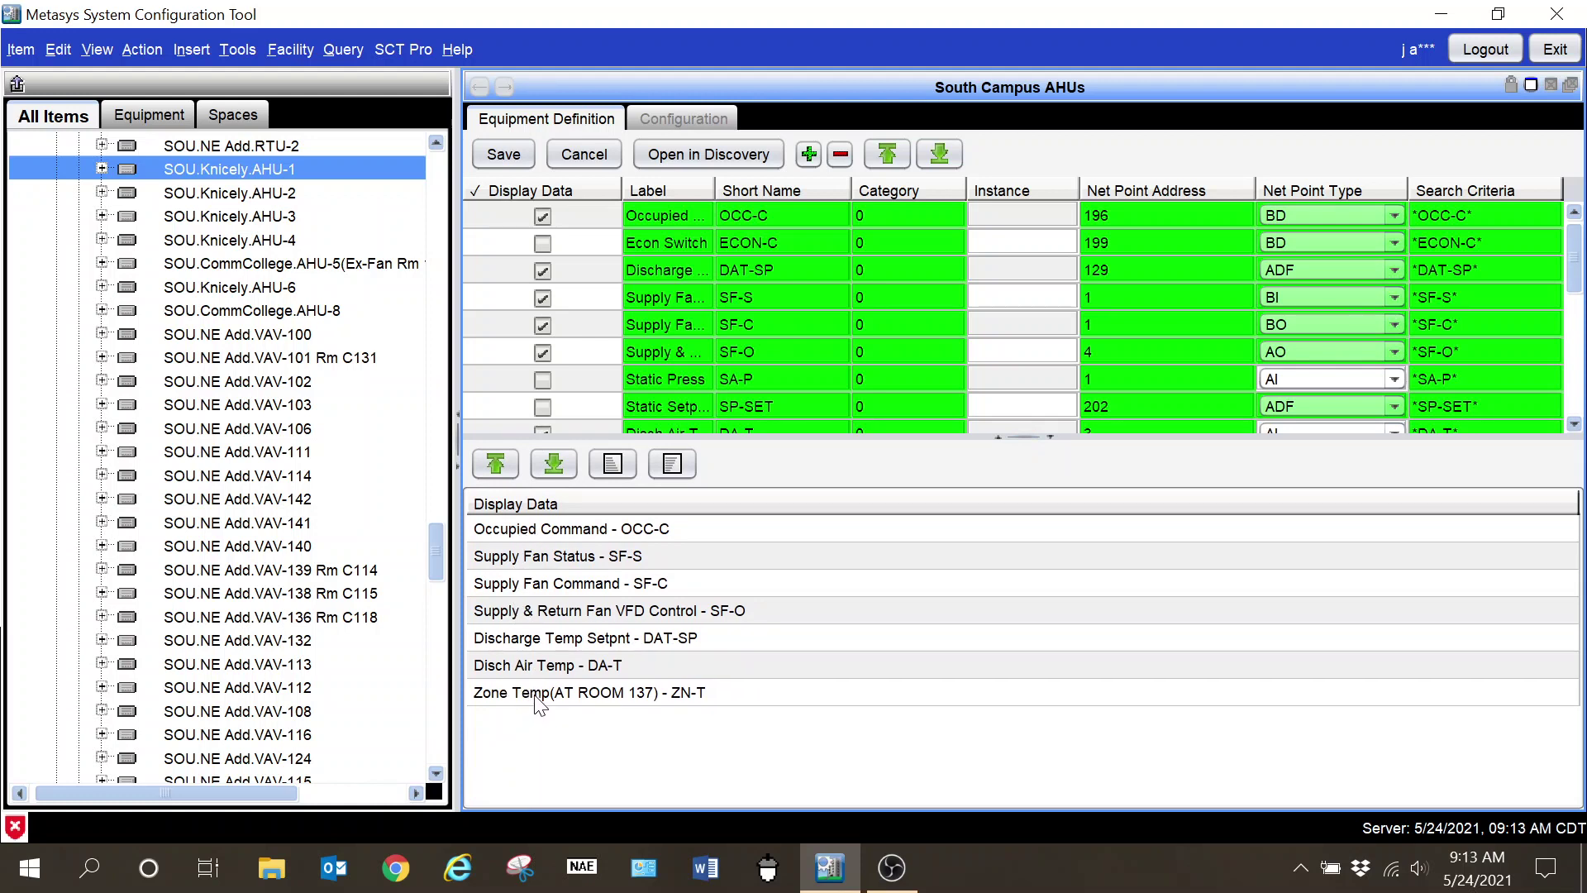
{"action": "left_click", "coordinate": [535, 694]}
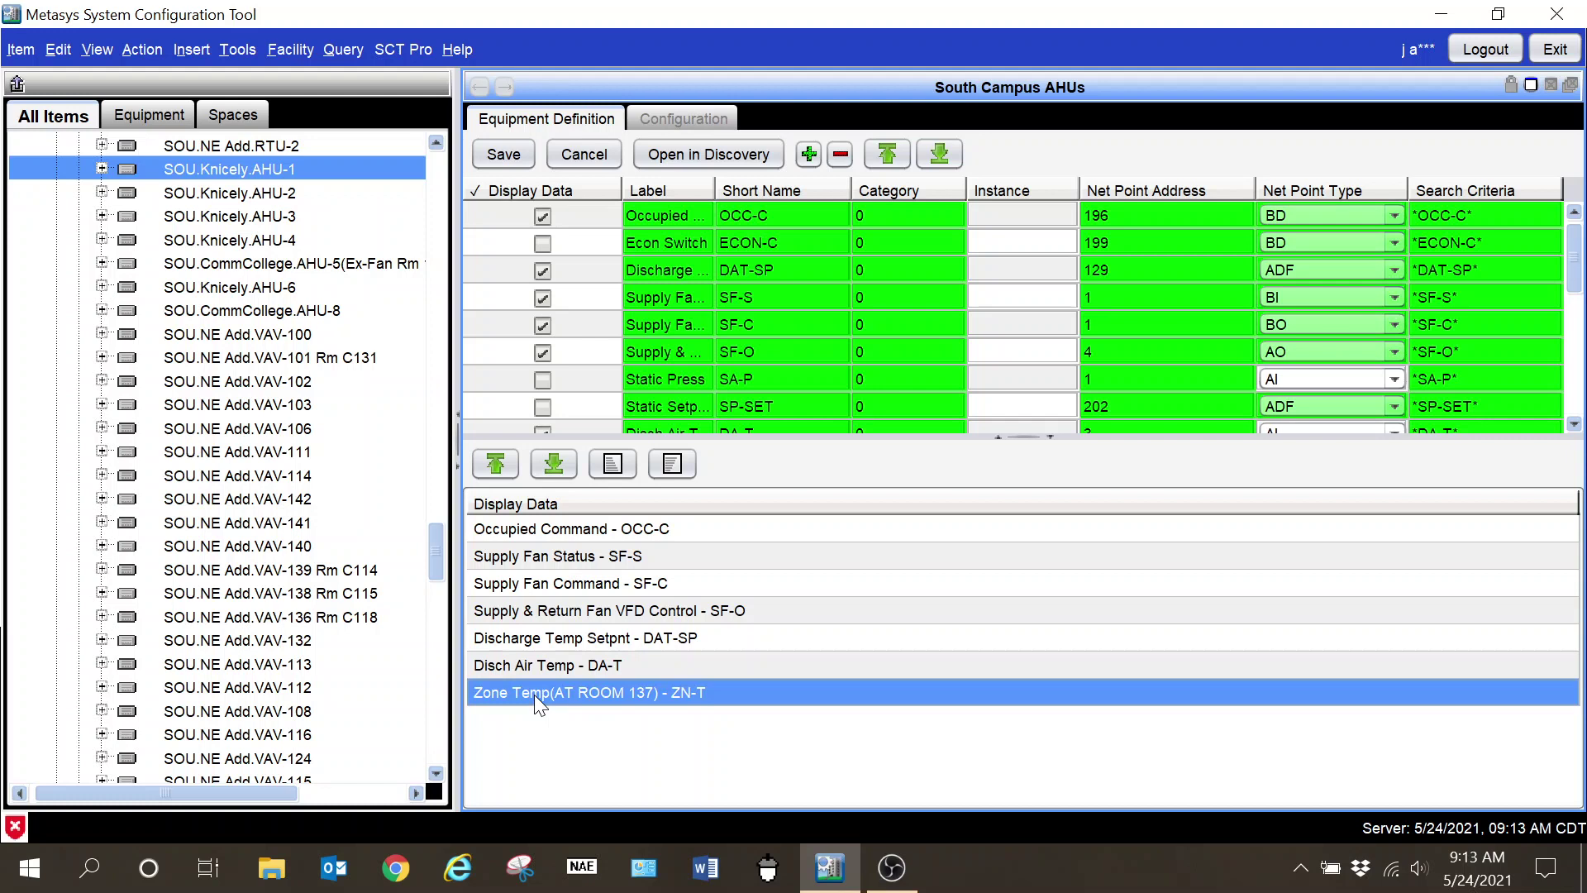
- Move Zone Temp up five places to second in the display order
{"action": "left_click", "coordinate": [494, 465]}
{"action": "left_click", "coordinate": [494, 465]}
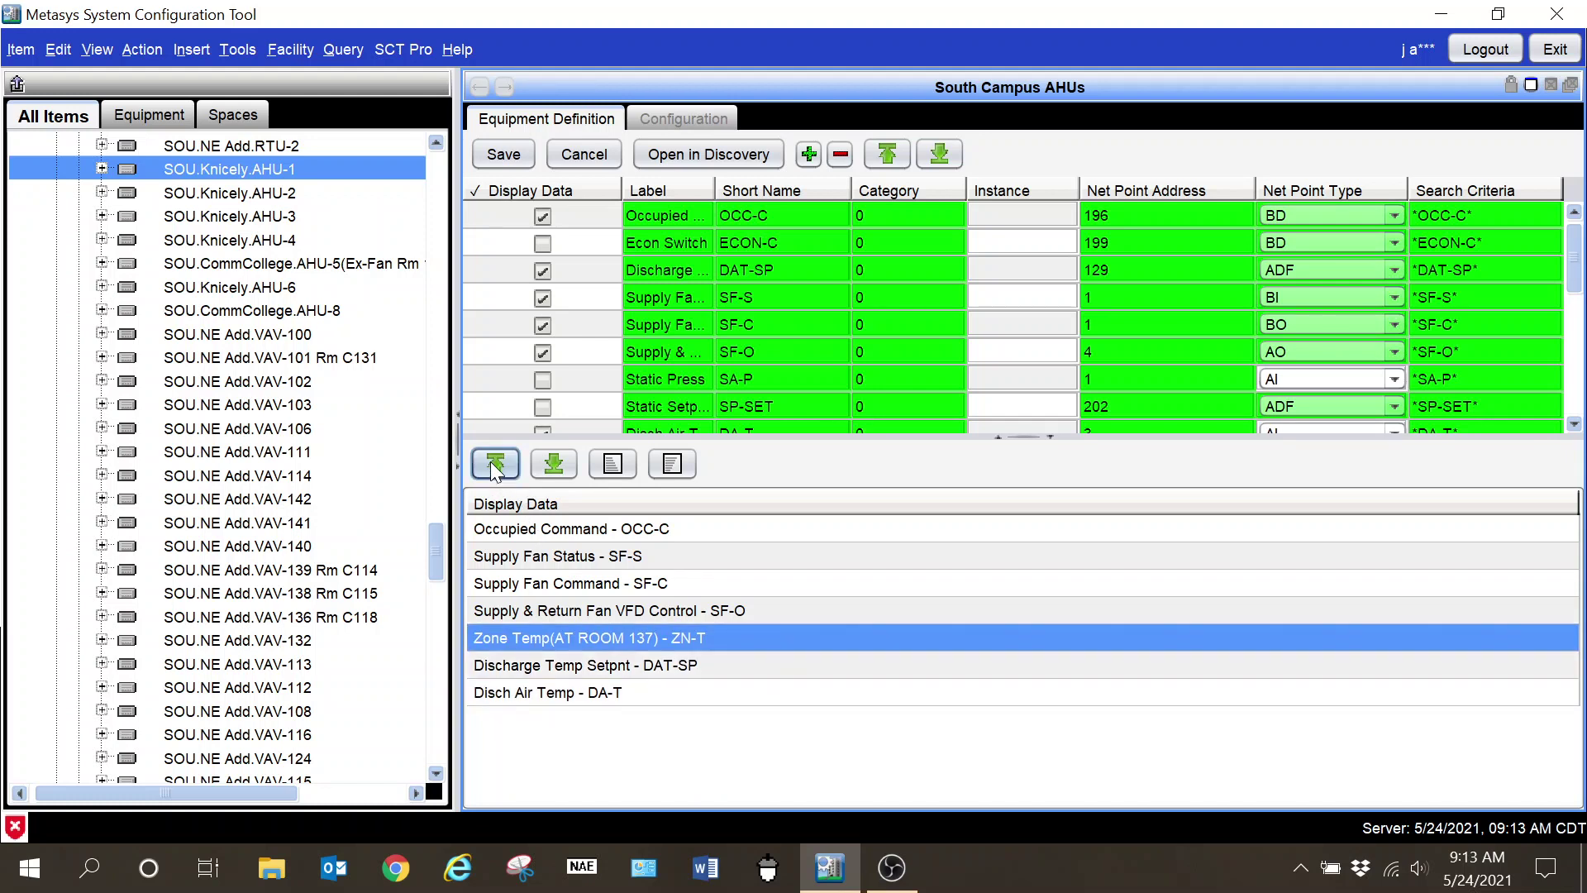
{"action": "left_click", "coordinate": [495, 465]}
{"action": "left_click", "coordinate": [493, 463]}
{"action": "left_click", "coordinate": [494, 463]}
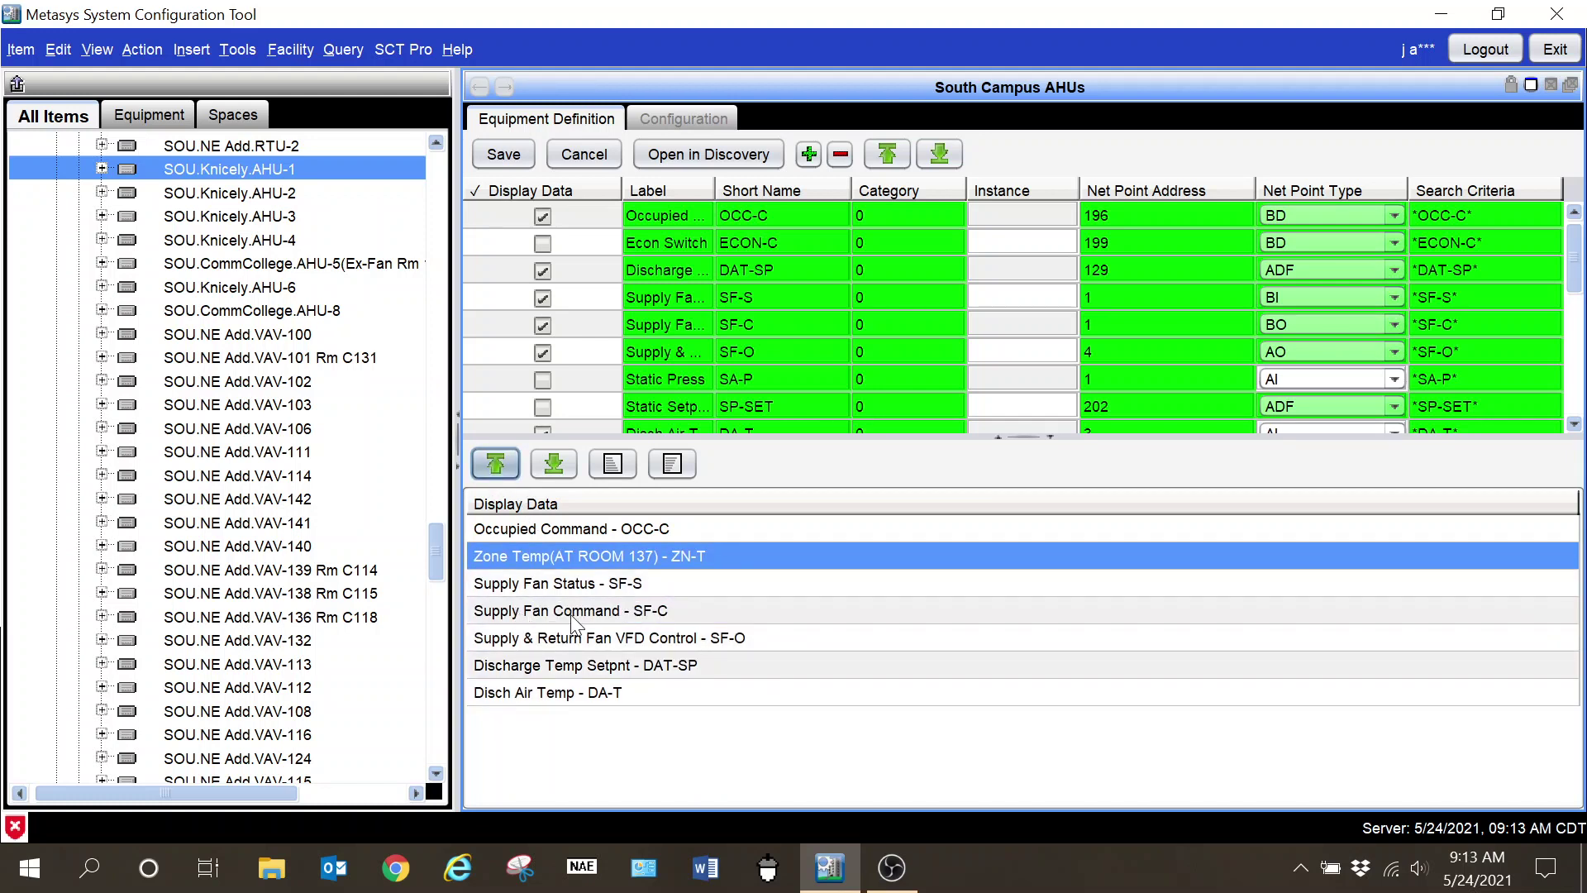
- Mark every point in the table as display data
{"action": "left_click_drag", "start_coordinate": [1033, 438], "coordinate": [1031, 542]}
{"action": "scroll", "coordinate": [632, 446], "scroll_direction": "down", "scroll_amount": 2}
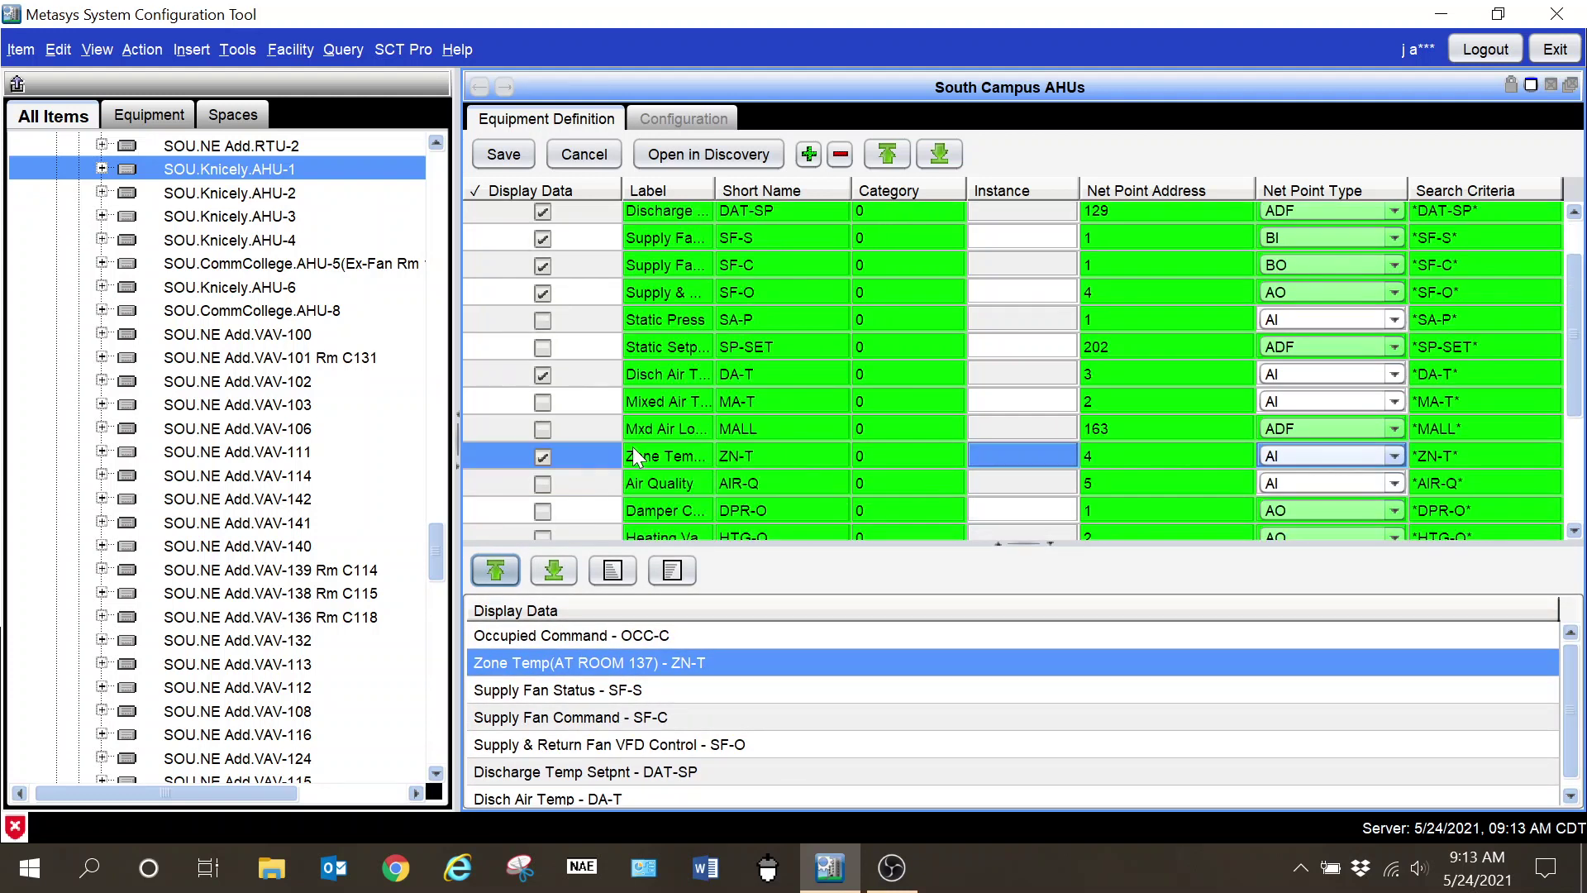
{"action": "scroll", "coordinate": [630, 446], "scroll_direction": "down", "scroll_amount": 1}
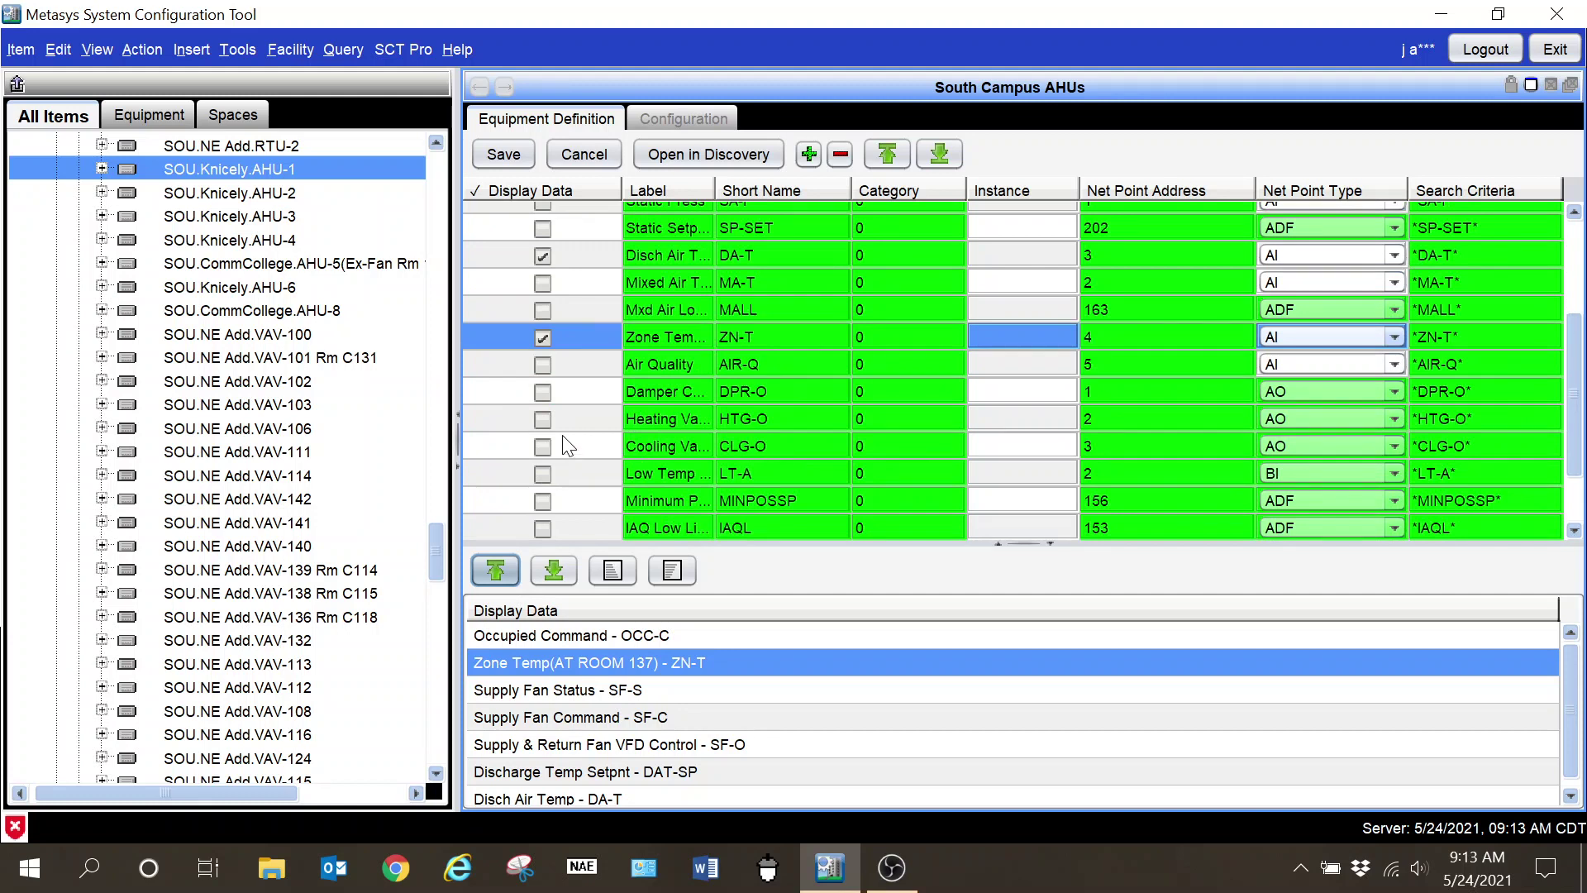
{"action": "scroll", "coordinate": [548, 419], "scroll_direction": "down", "scroll_amount": 2}
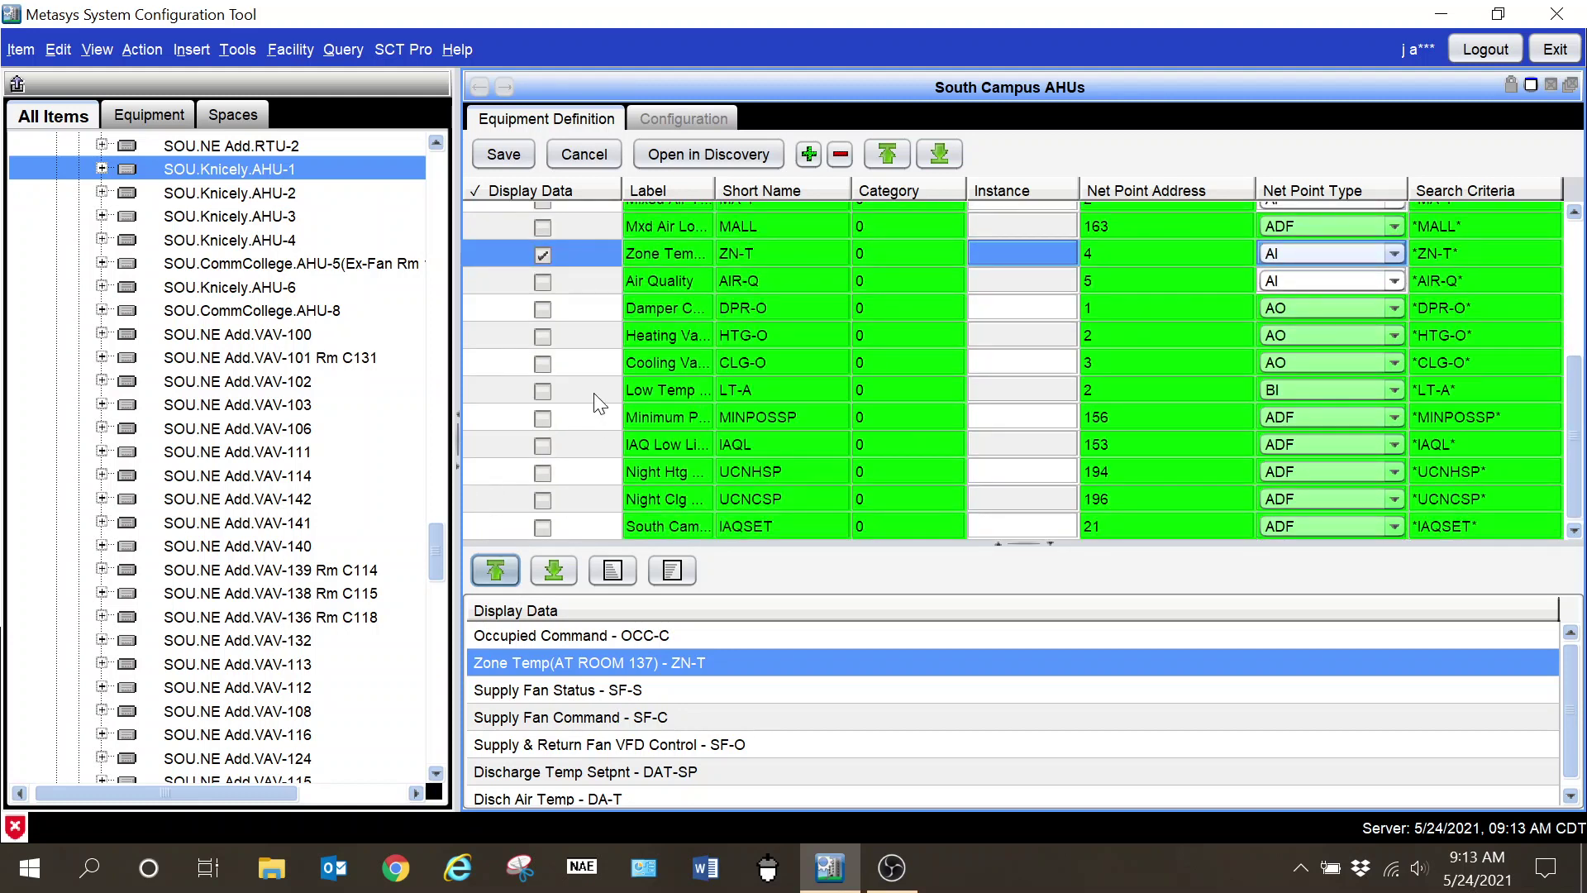
{"action": "scroll", "coordinate": [594, 394], "scroll_direction": "up", "scroll_amount": 5}
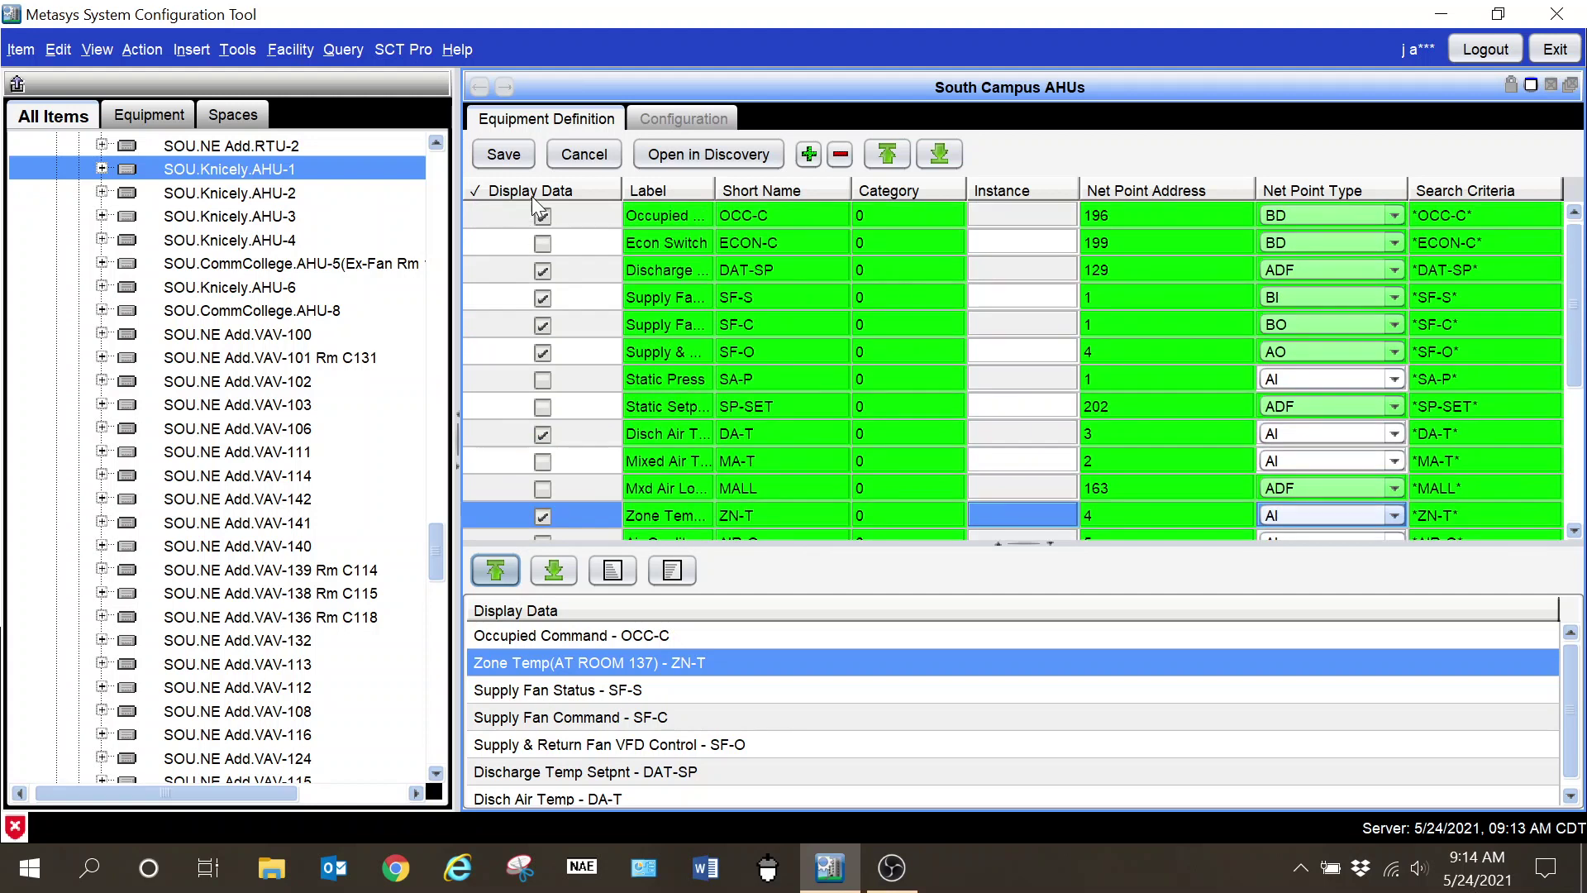
{"action": "left_click", "coordinate": [541, 192]}
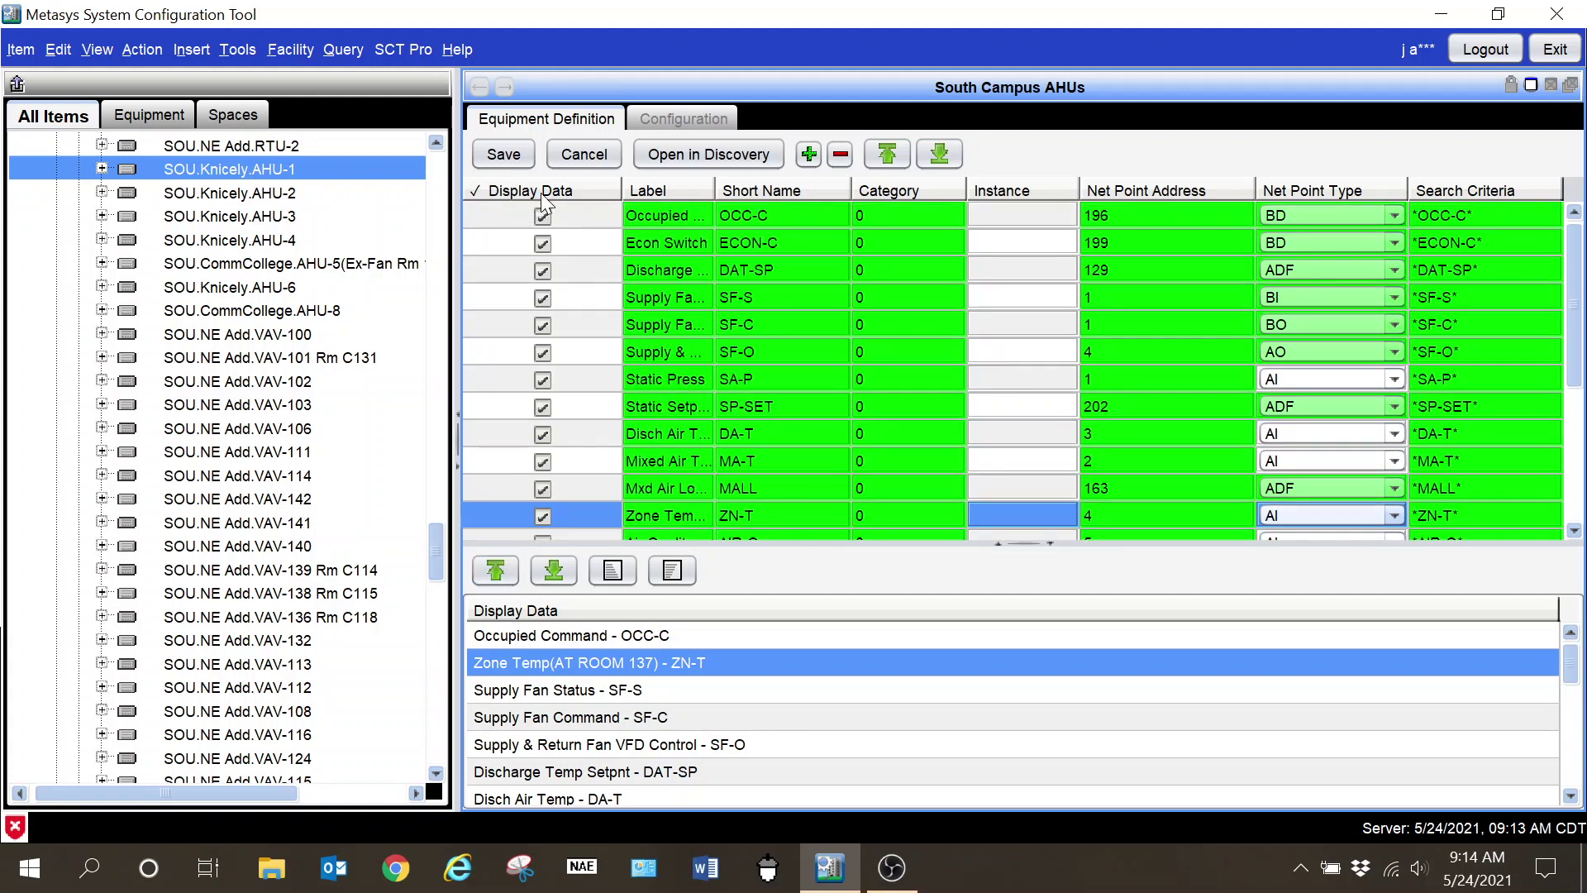
- Save the South Campus AHUs equipment definition
{"action": "scroll", "coordinate": [781, 704], "scroll_direction": "down", "scroll_amount": 1}
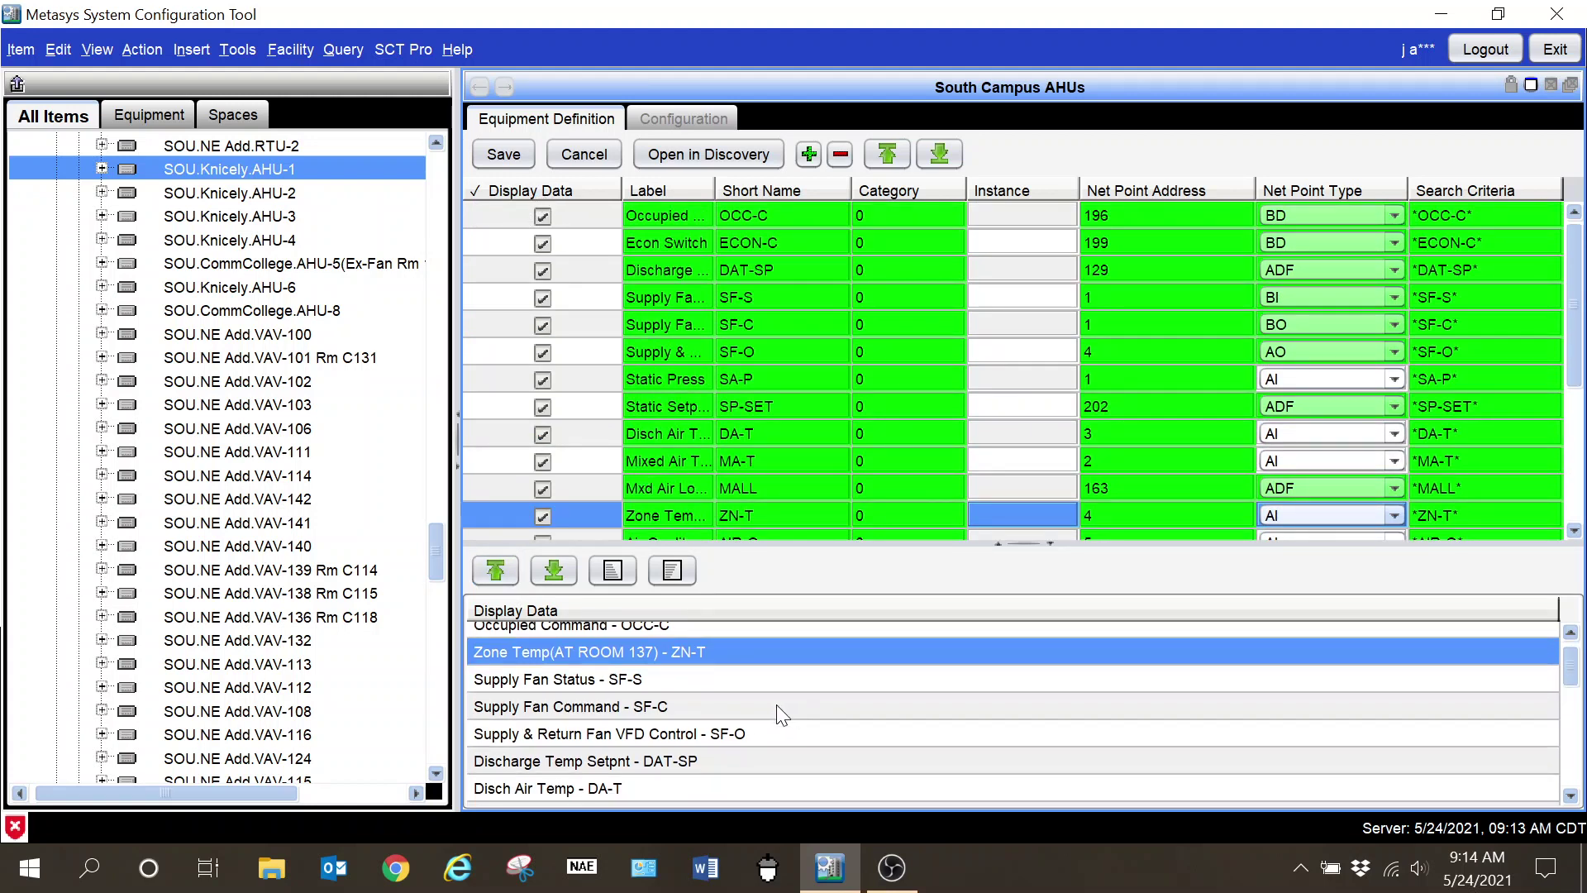
{"action": "scroll", "coordinate": [711, 729], "scroll_direction": "down", "scroll_amount": 3}
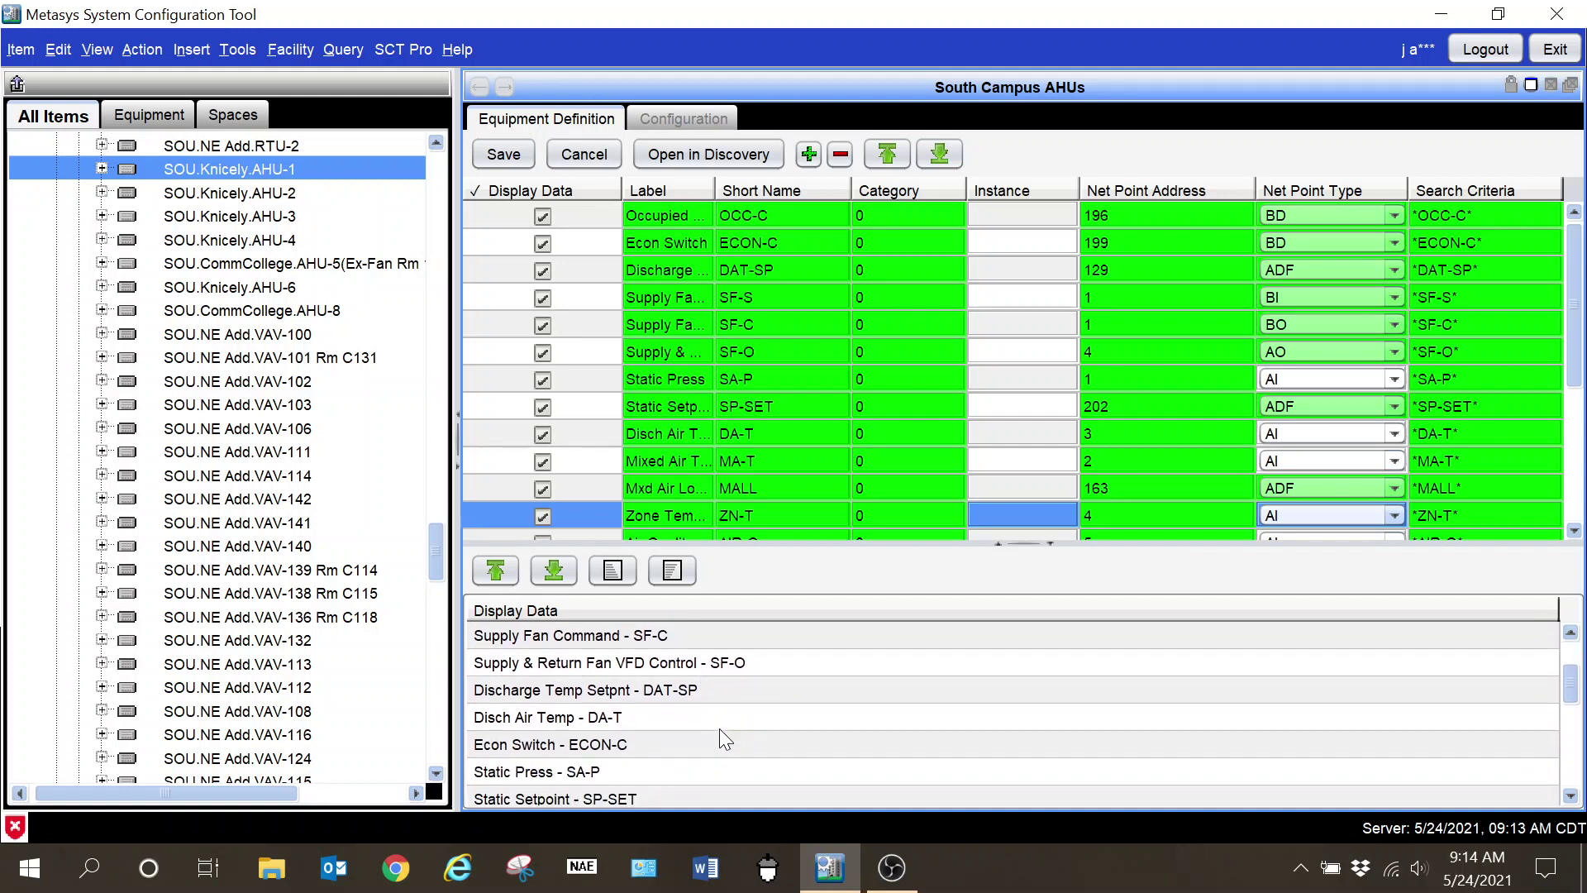
{"action": "scroll", "coordinate": [717, 728], "scroll_direction": "down", "scroll_amount": 2}
{"action": "scroll", "coordinate": [718, 728], "scroll_direction": "up", "scroll_amount": 1}
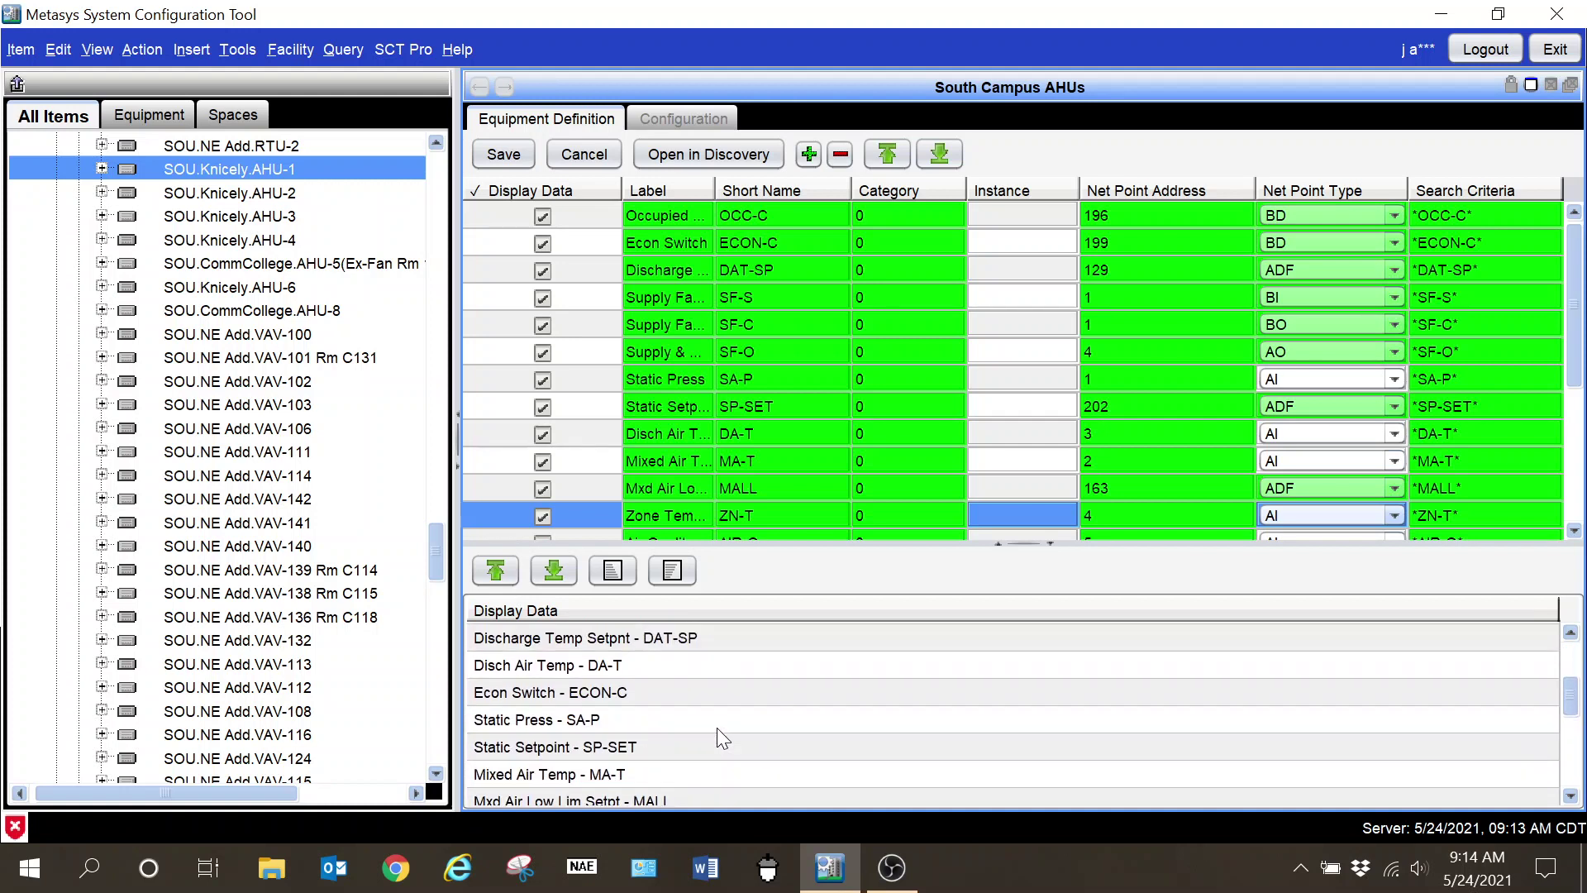
{"action": "left_click", "coordinate": [496, 156]}
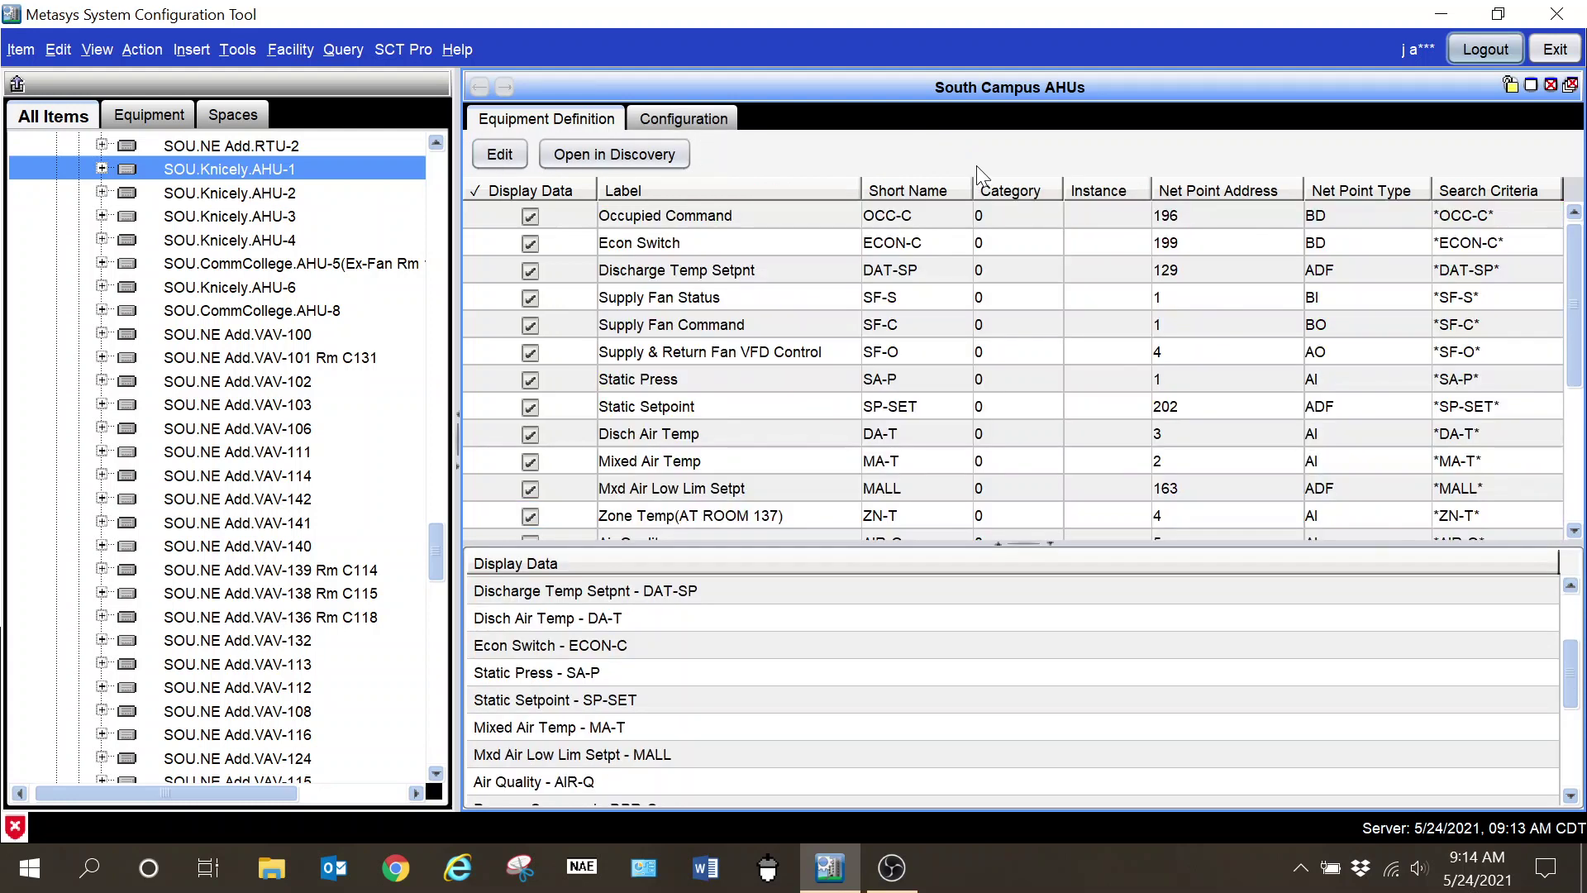
- Send the definition to Equipment Discovery and add SOU.Knicely.AHU-2, AHU-3 and AHU-4
{"action": "left_click", "coordinate": [635, 152]}
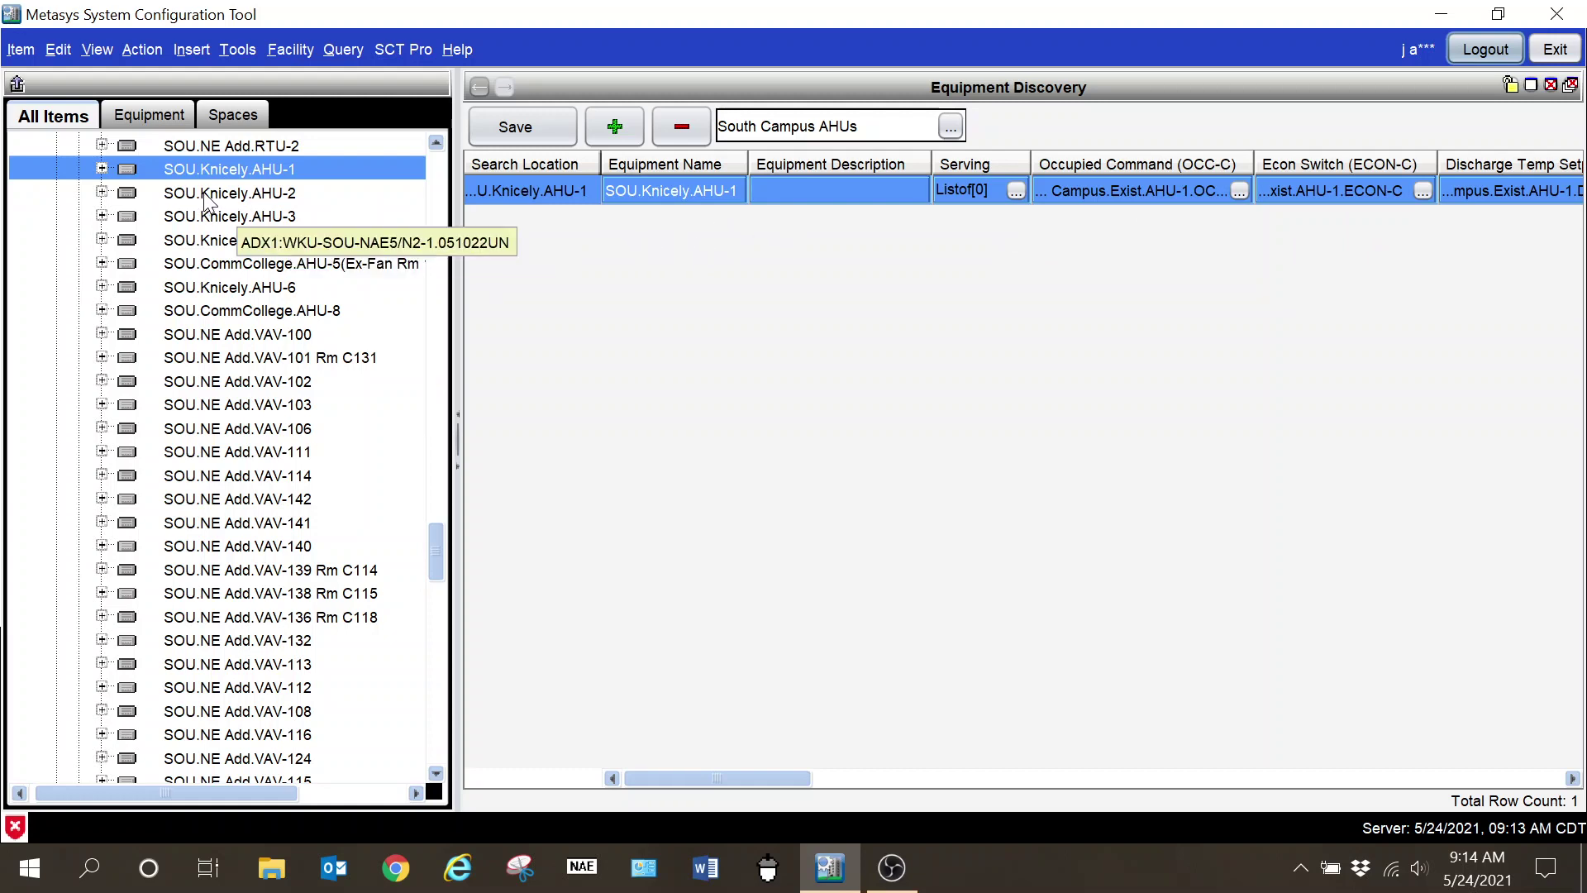
{"action": "left_click_drag", "start_coordinate": [207, 201], "coordinate": [693, 275]}
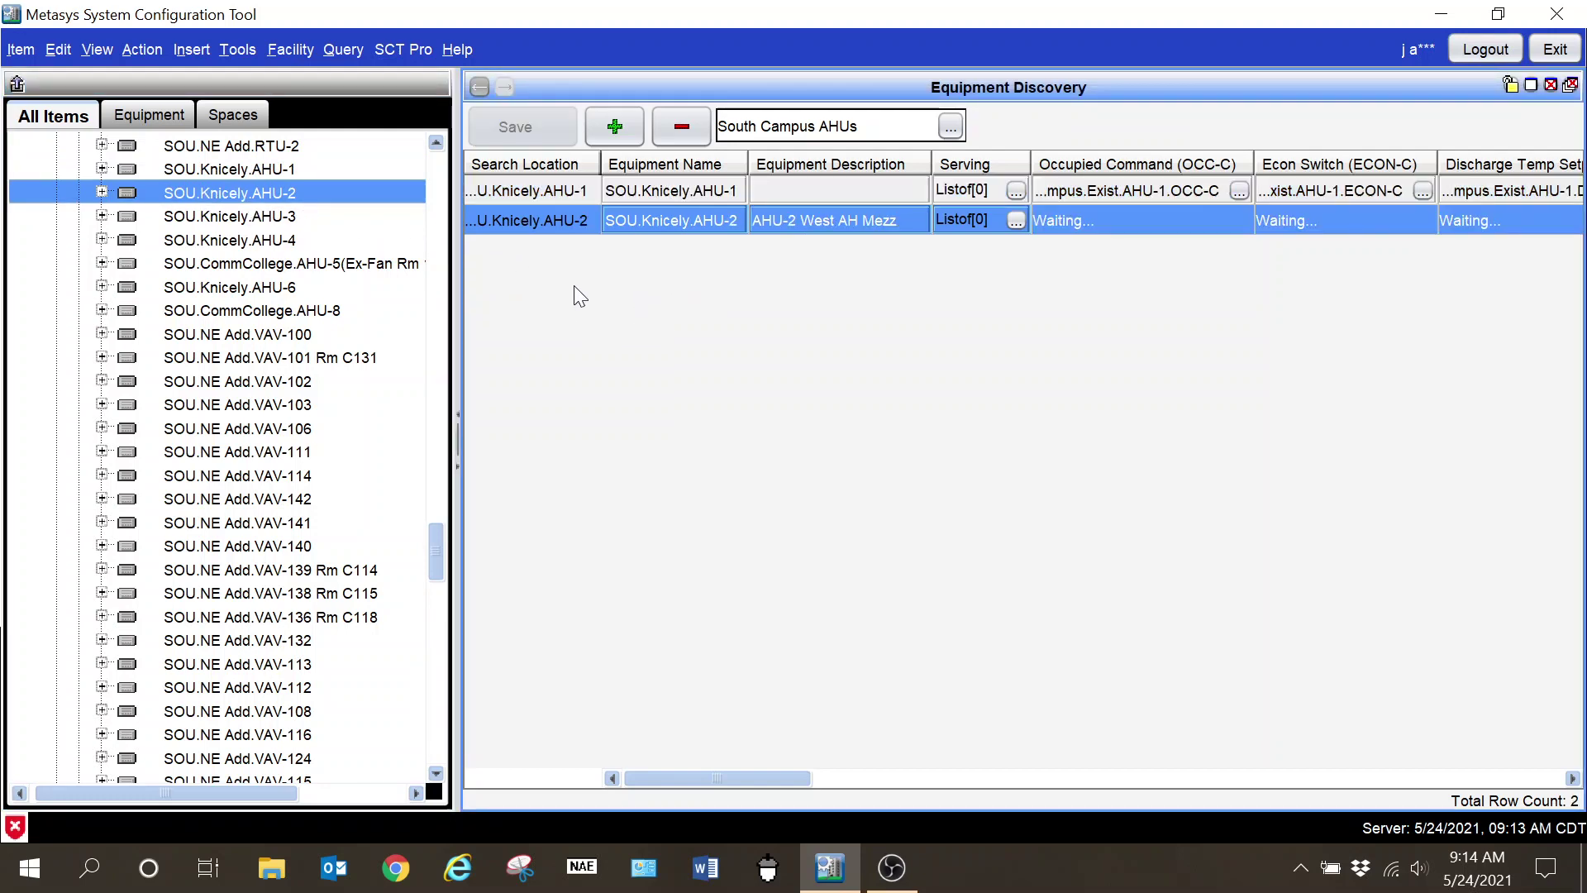
{"action": "left_click_drag", "start_coordinate": [230, 217], "coordinate": [618, 277]}
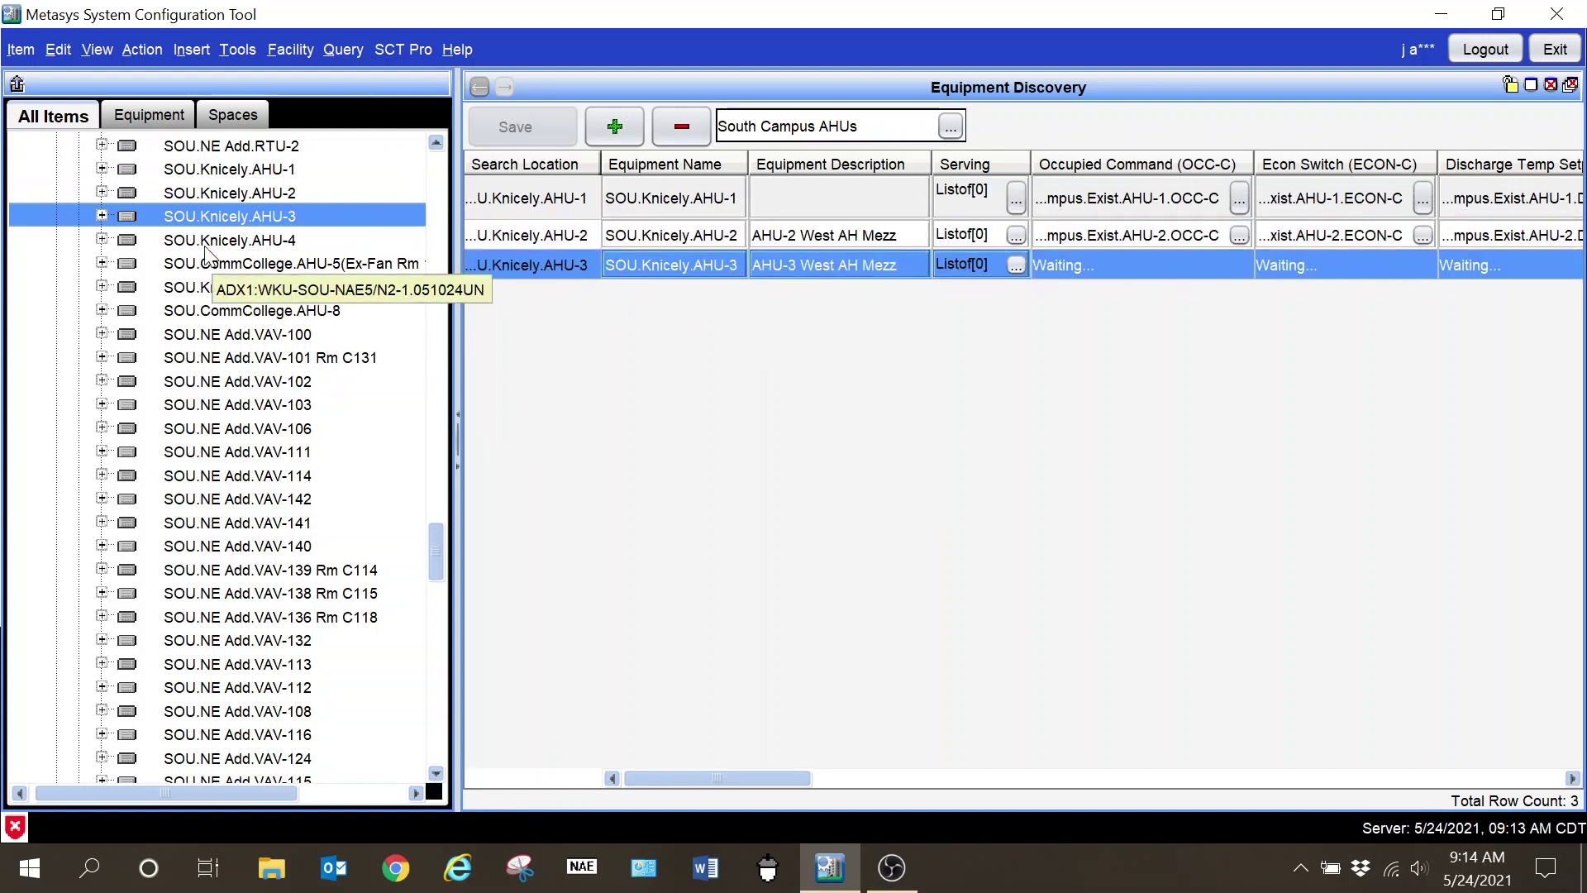
{"action": "left_click_drag", "start_coordinate": [208, 241], "coordinate": [698, 385]}
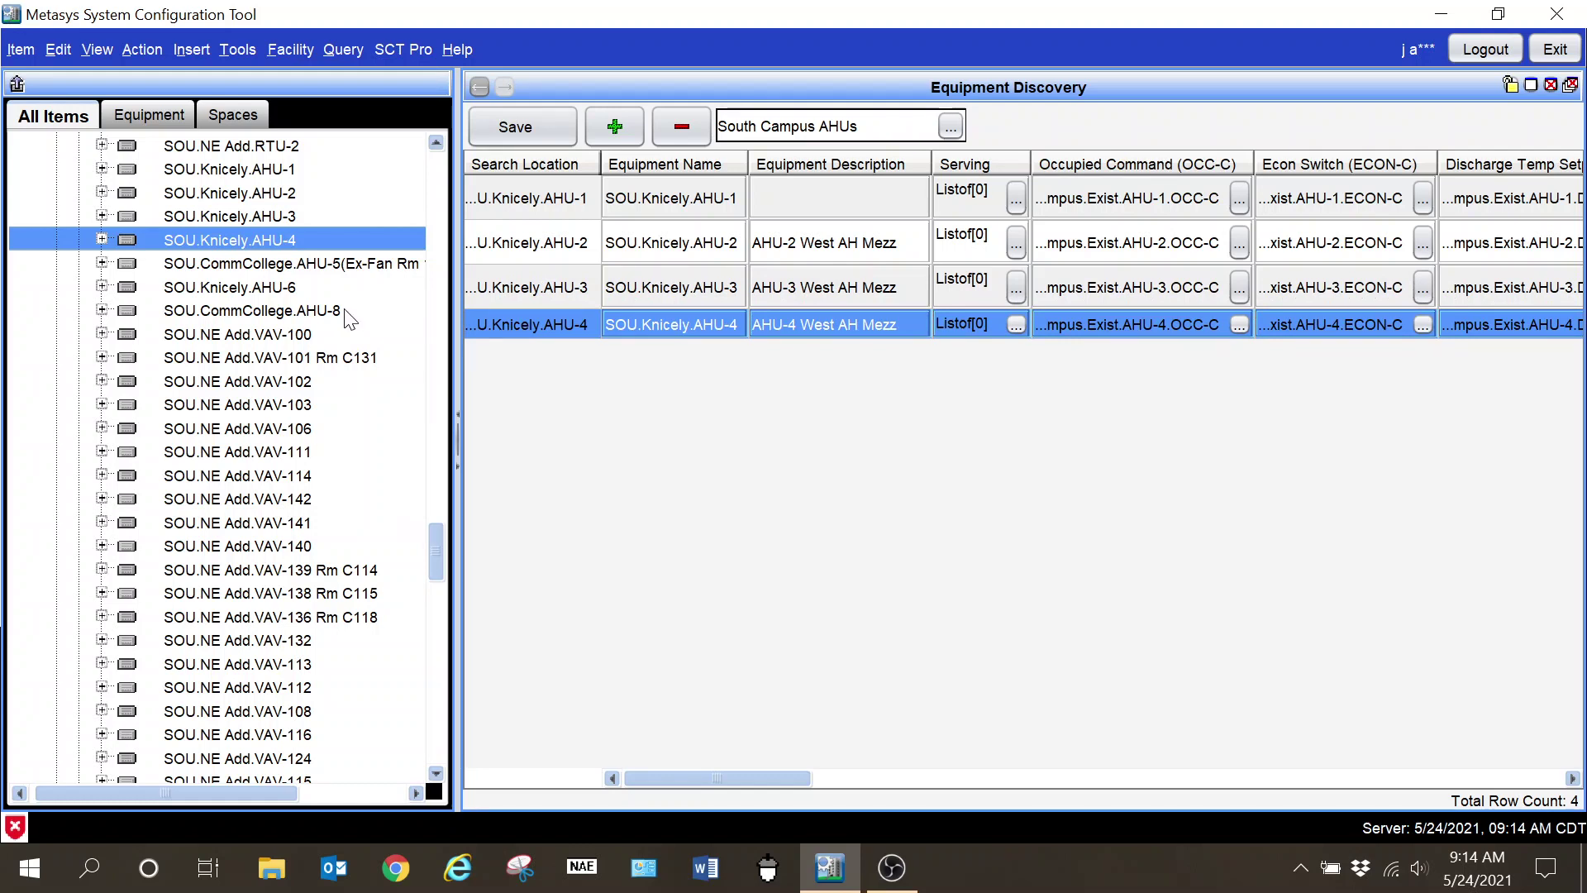
- Add SOU.CommCollege.AHU-5, SOU.Knicely.AHU-6, SOU.CommCollege.AHU-7 and AHU-8 to the grid
{"action": "scroll", "coordinate": [344, 275], "scroll_direction": "up", "scroll_amount": 1}
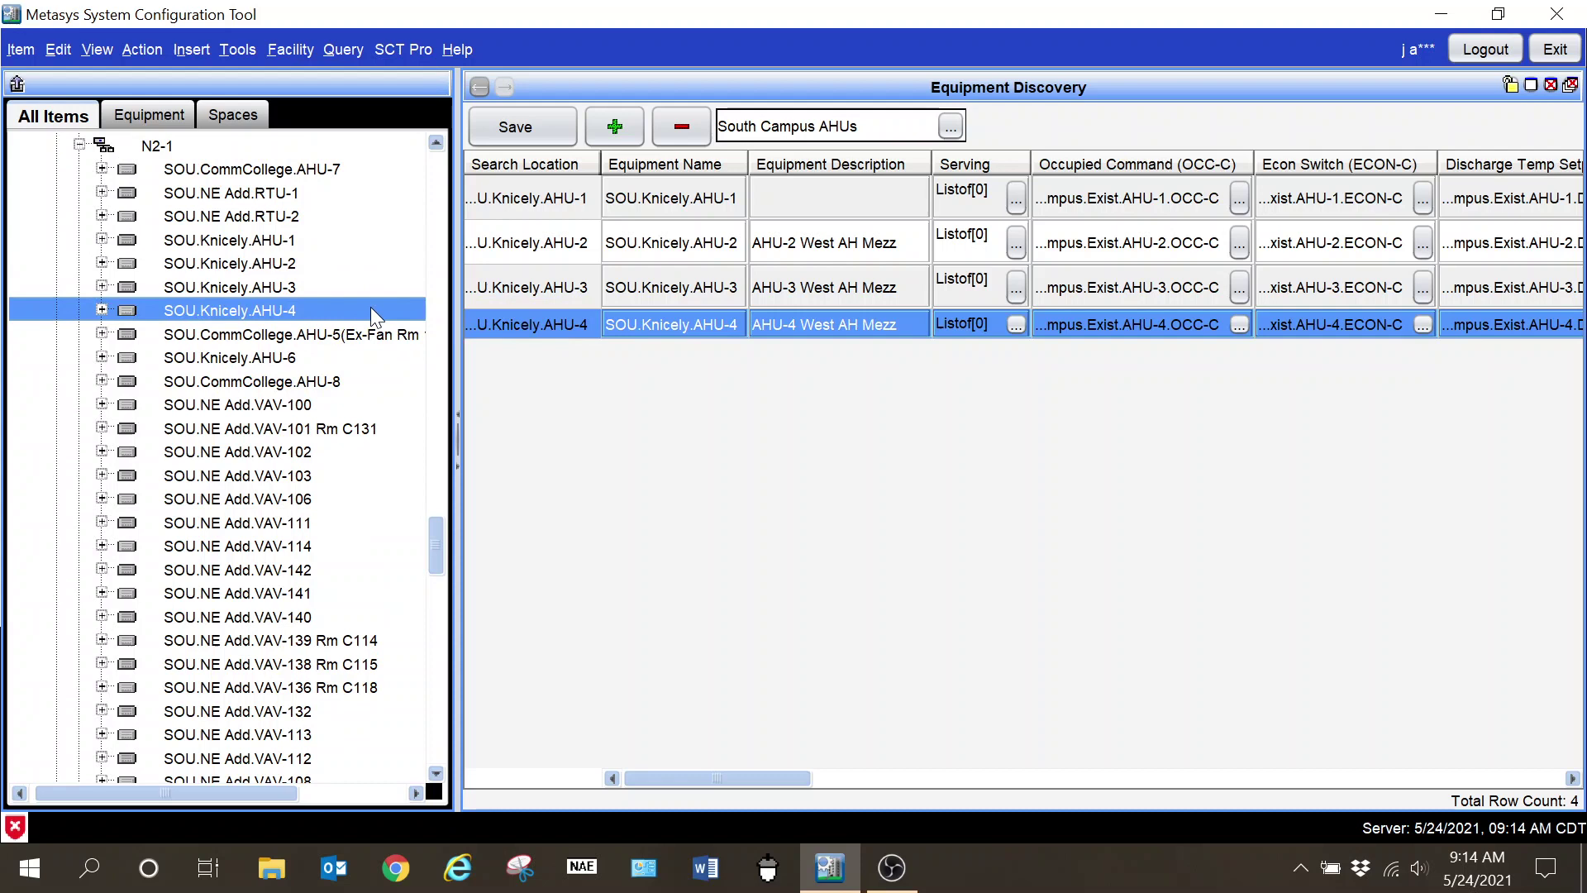
{"action": "scroll", "coordinate": [370, 307], "scroll_direction": "down", "scroll_amount": 1}
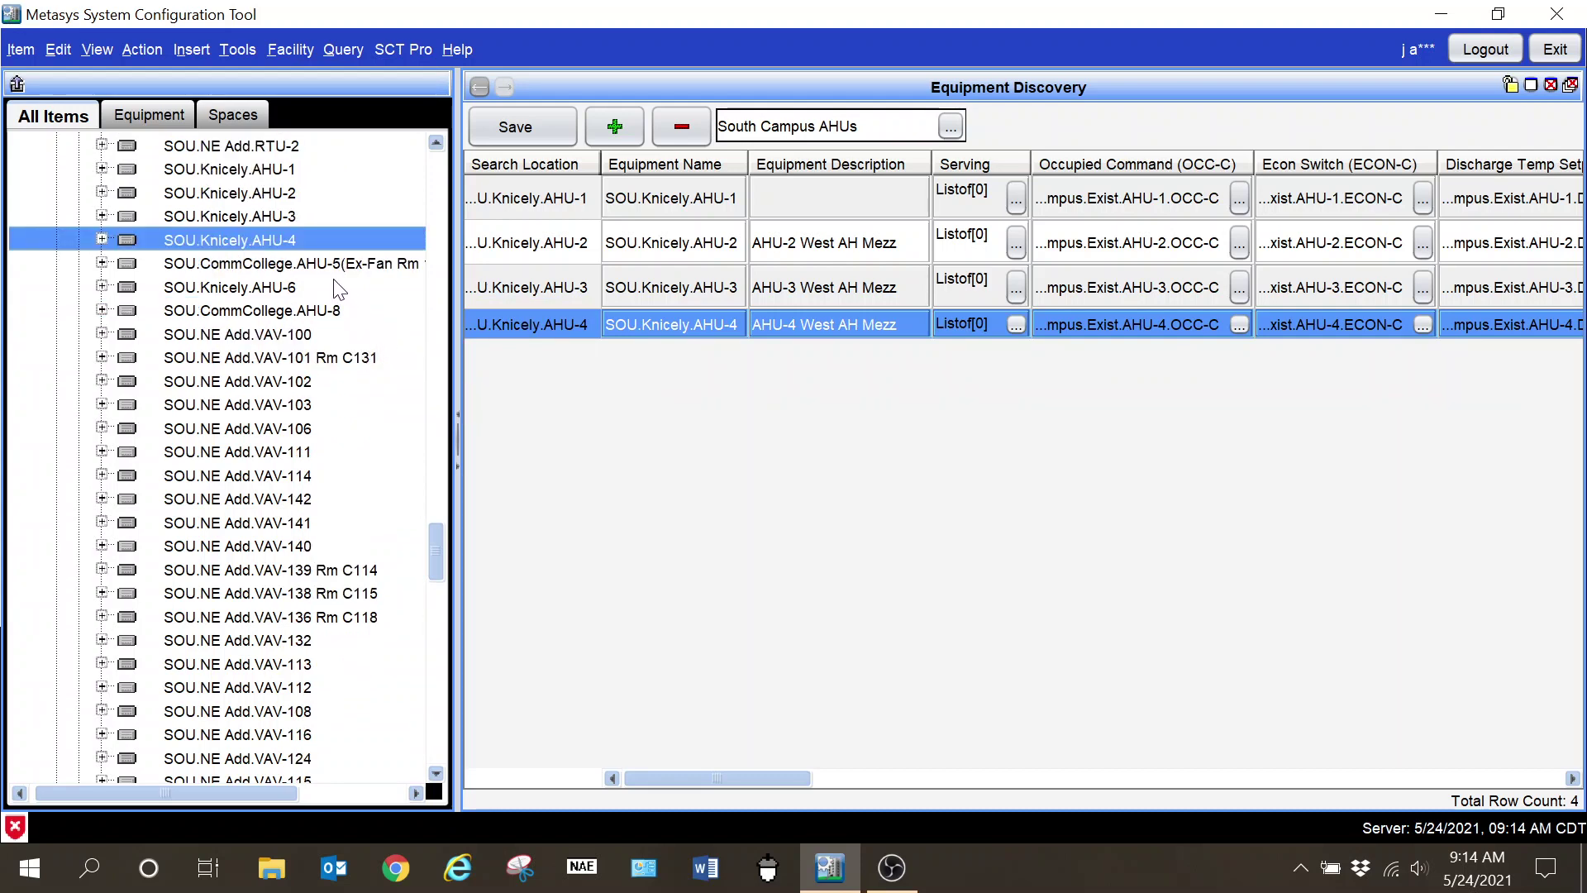
{"action": "left_click_drag", "start_coordinate": [339, 266], "coordinate": [683, 425]}
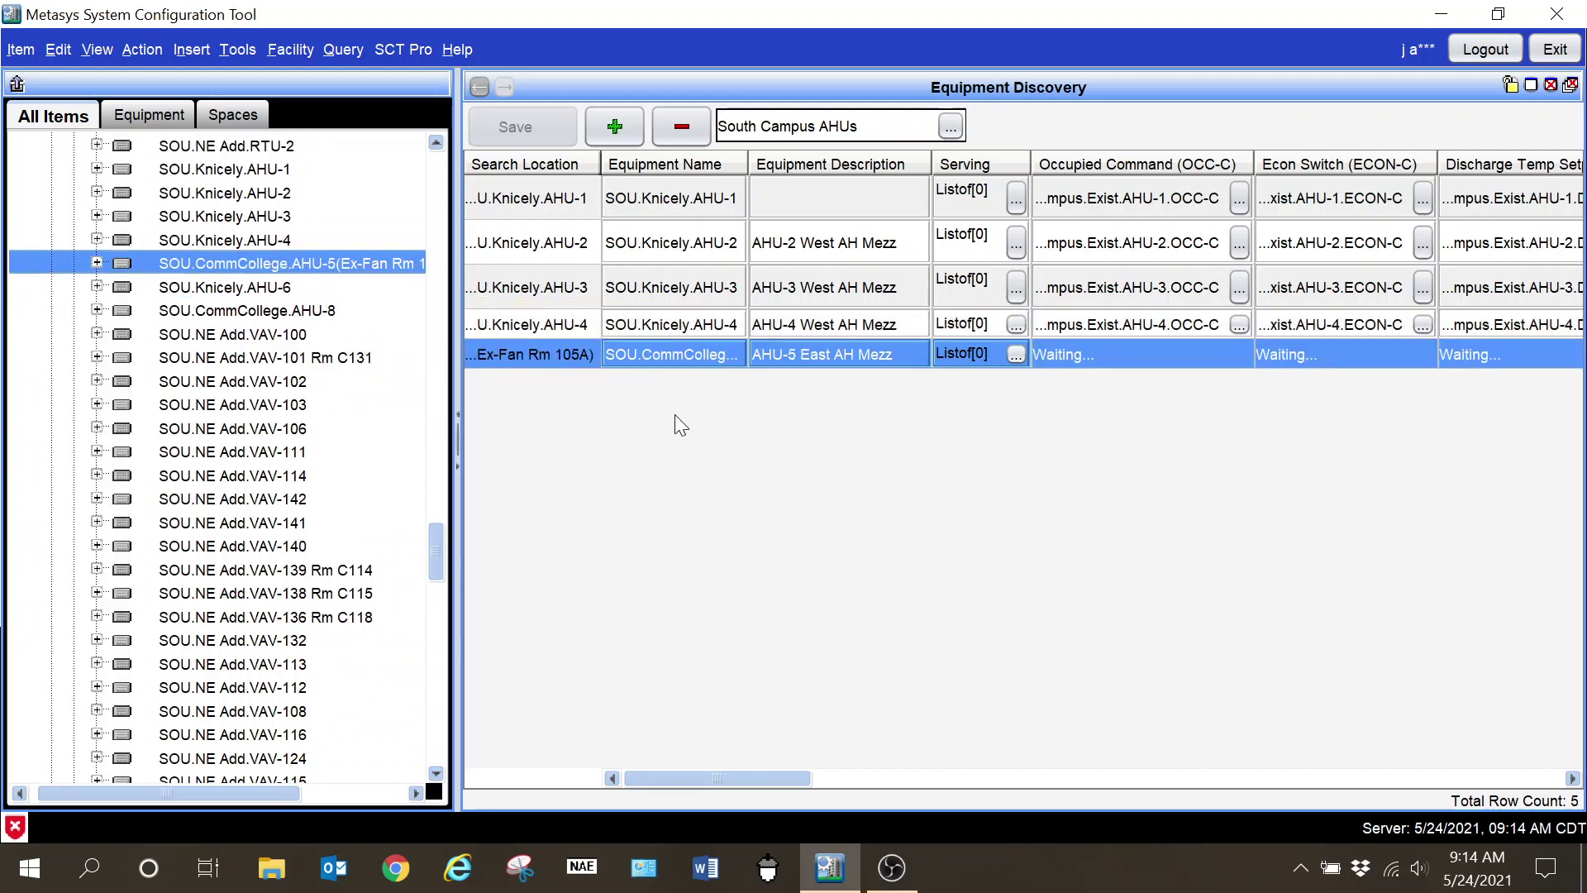
{"action": "left_click_drag", "start_coordinate": [235, 293], "coordinate": [733, 485]}
{"action": "scroll", "coordinate": [342, 393], "scroll_direction": "up", "scroll_amount": 1}
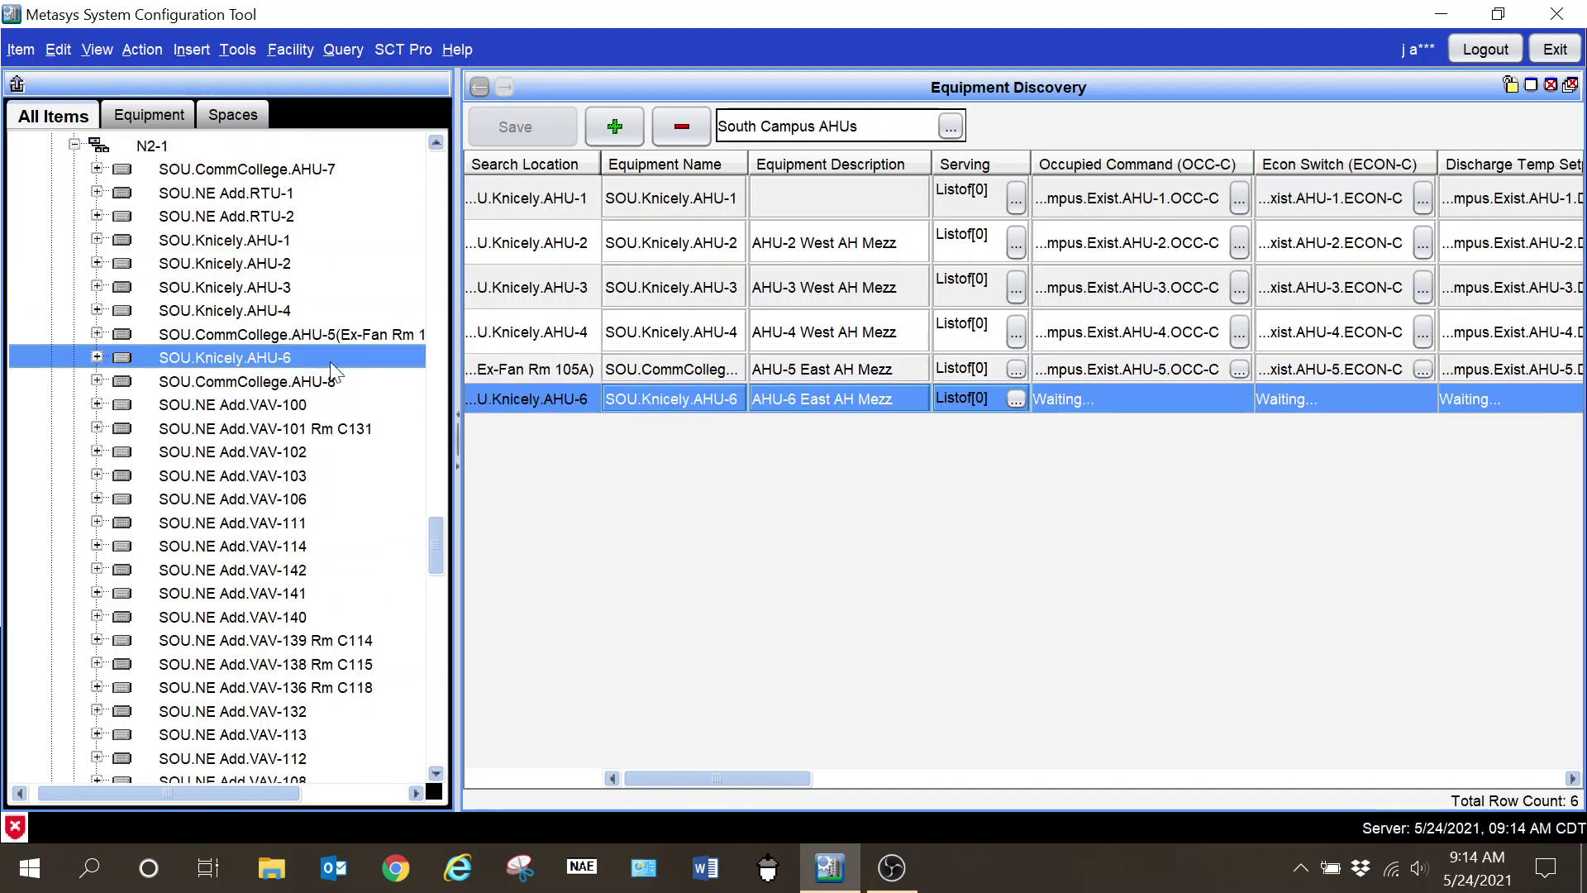
{"action": "left_click_drag", "start_coordinate": [301, 171], "coordinate": [658, 471]}
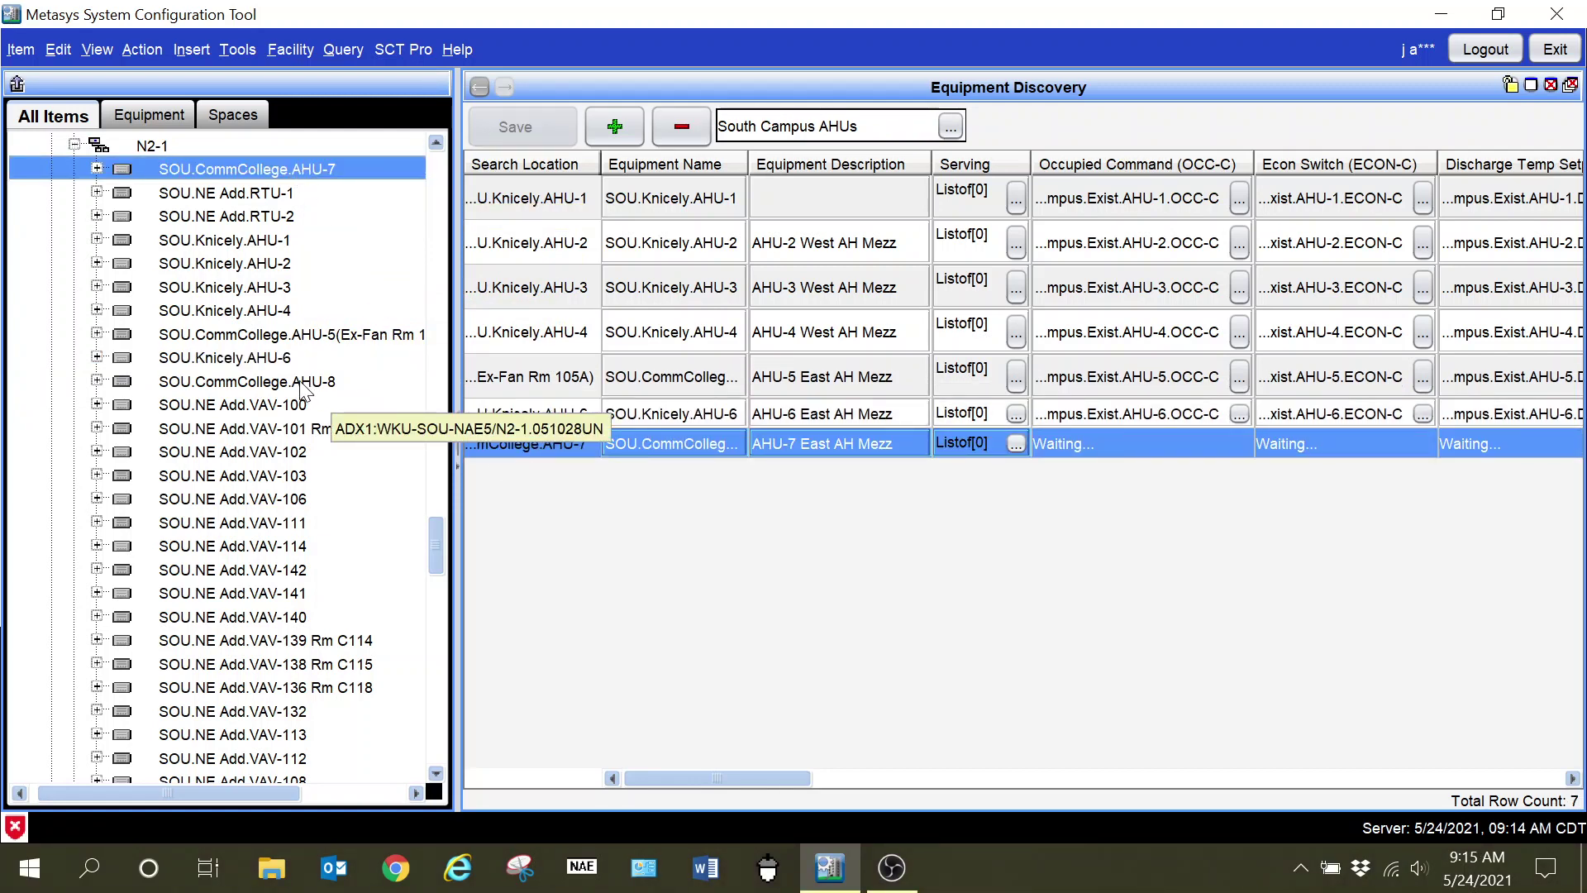
{"action": "left_click_drag", "start_coordinate": [302, 382], "coordinate": [756, 558]}
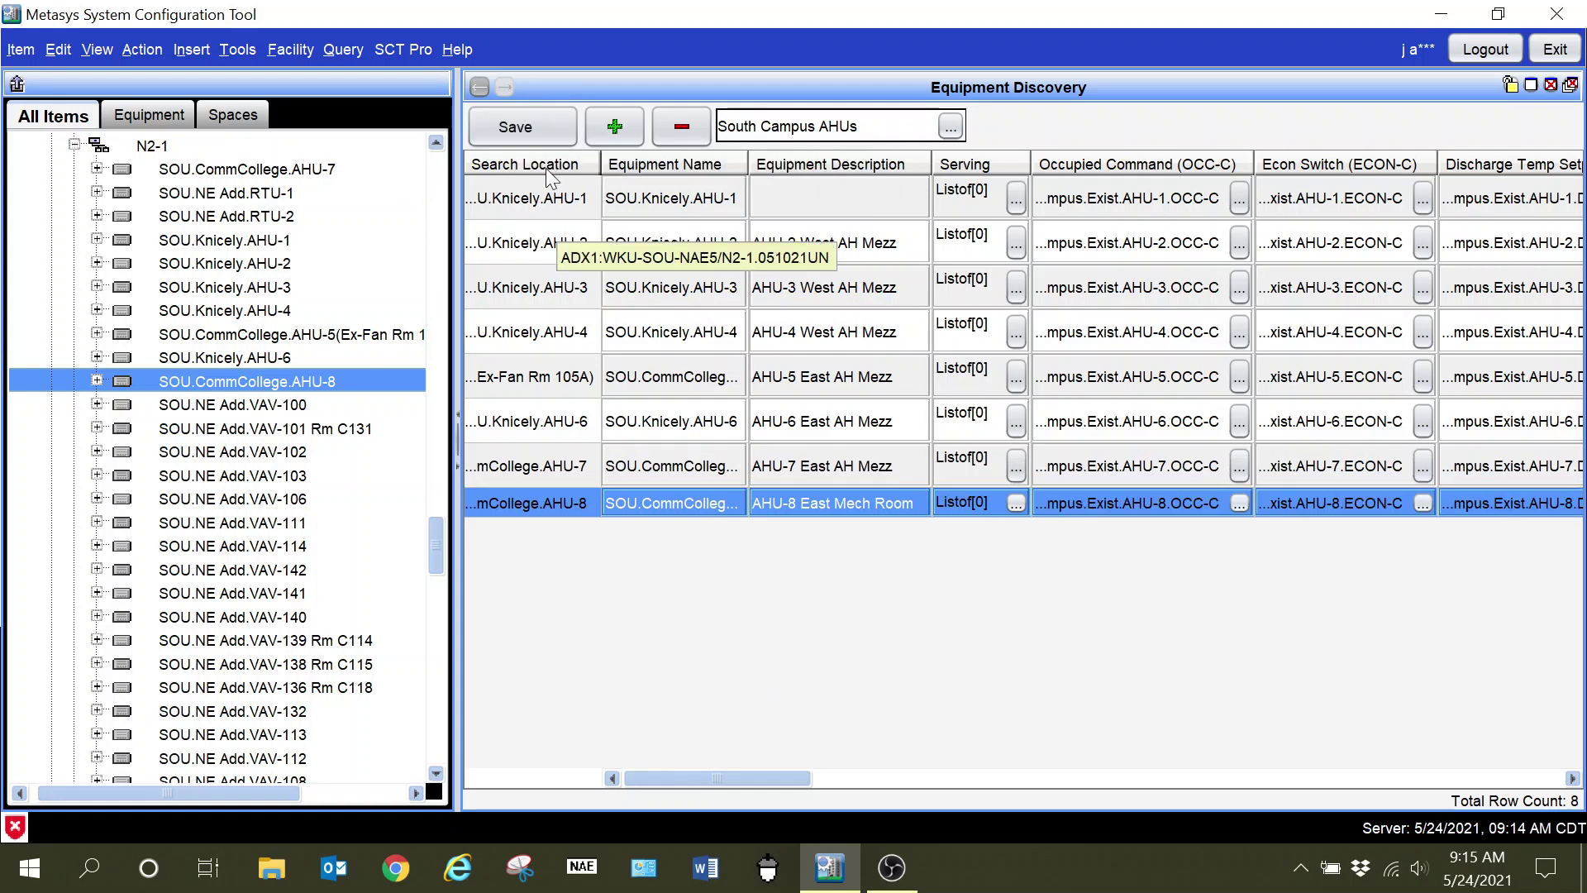
- Save the eight discovered AHUs despite the missing serving relationships warning
{"action": "left_click", "coordinate": [517, 128]}
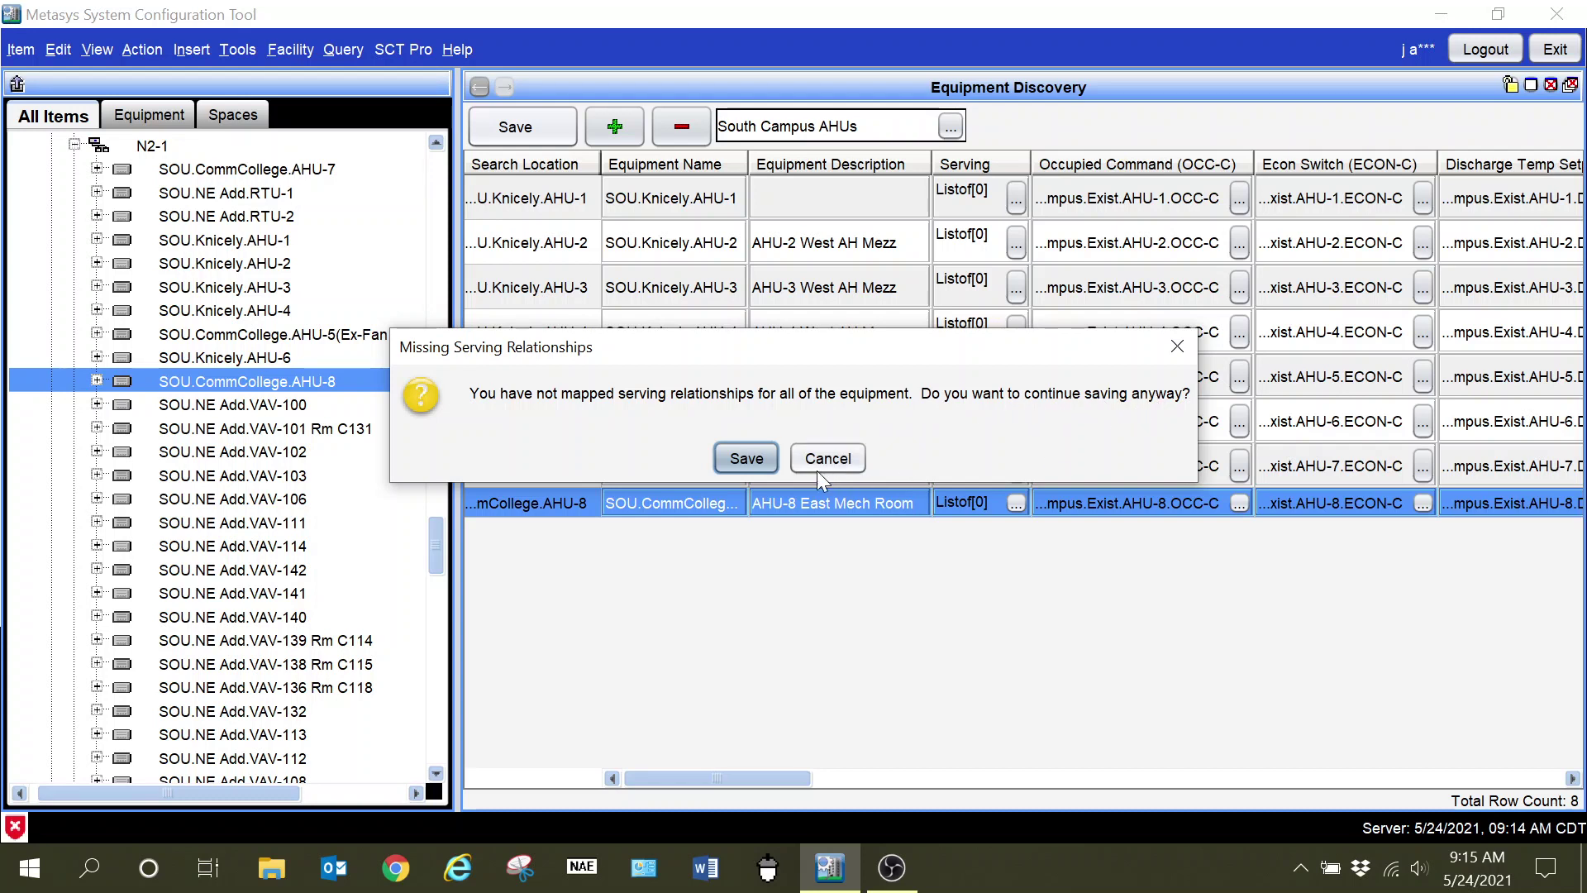
{"action": "left_click", "coordinate": [747, 458]}
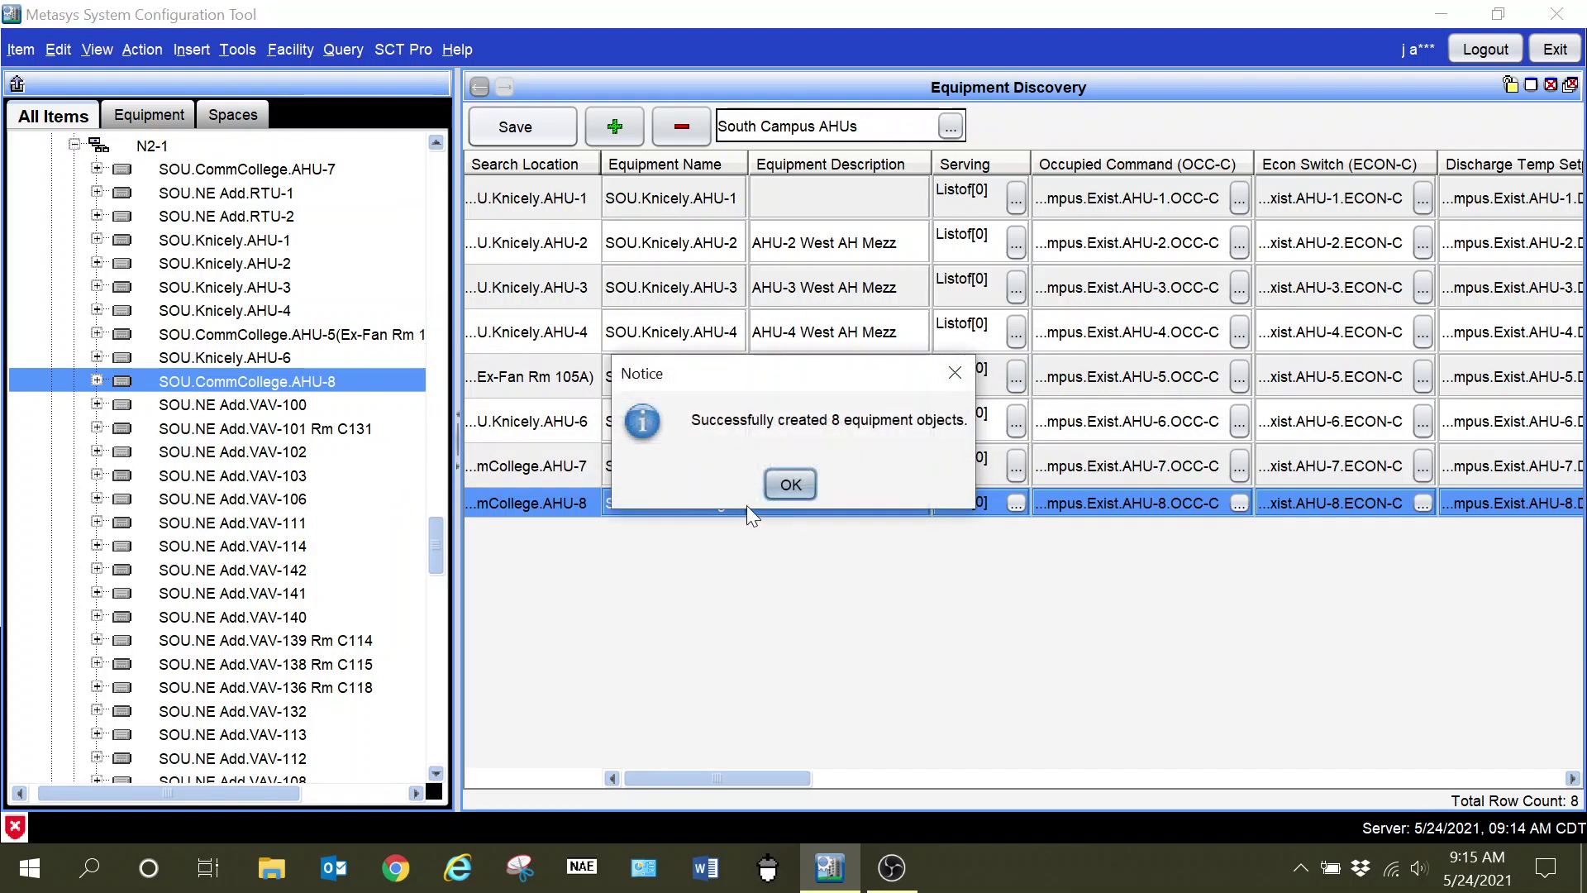
{"action": "left_click", "coordinate": [775, 490]}
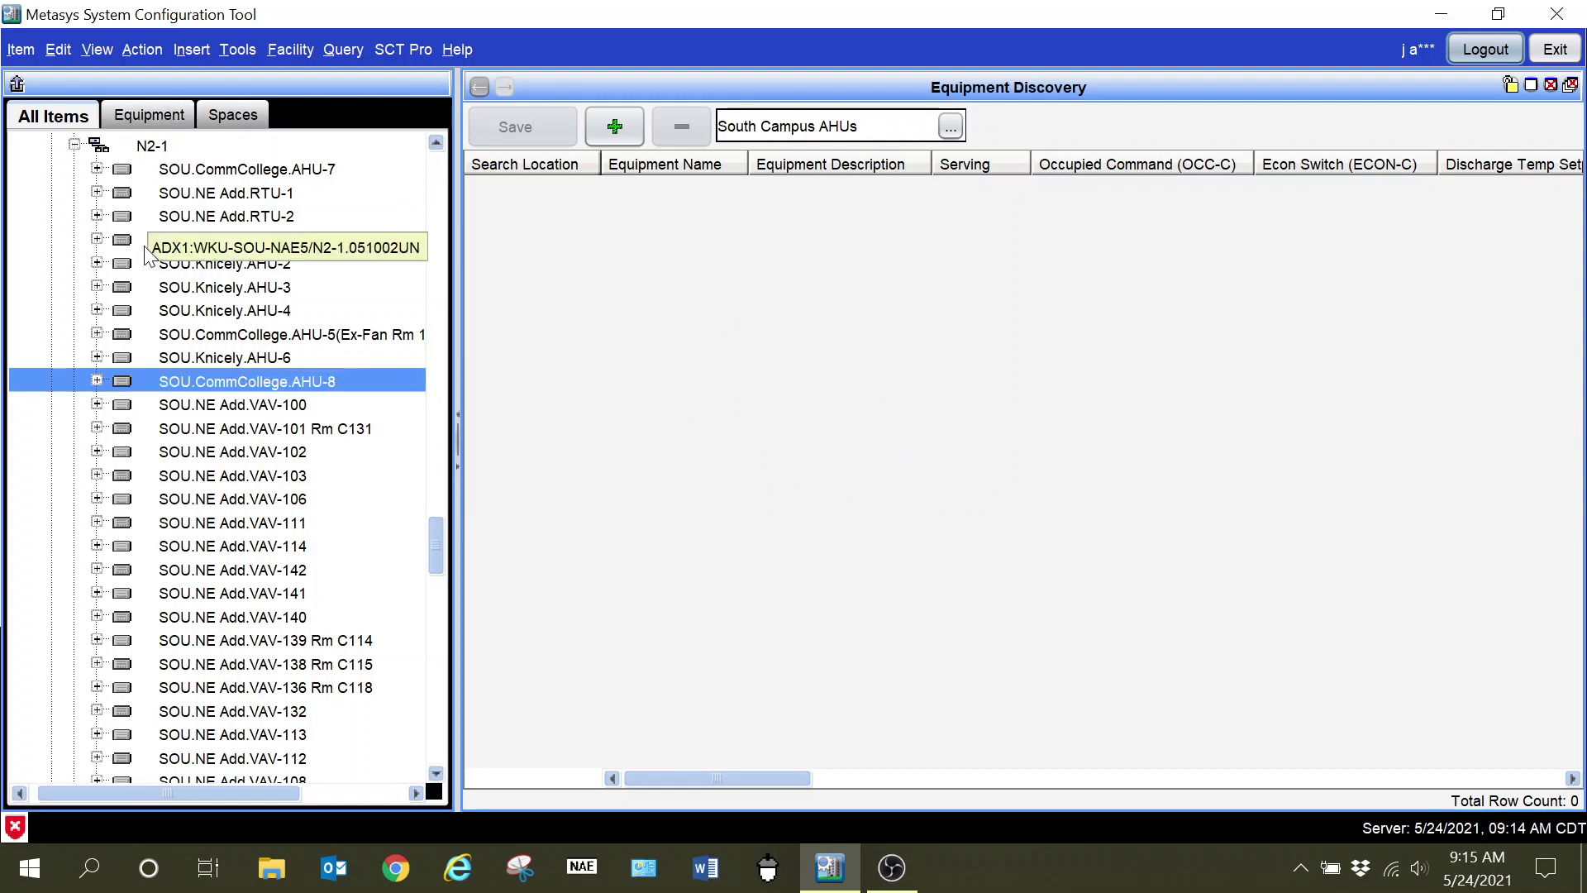
- Expand the WAB folder in the All Items tree and open WAB AHU
{"action": "scroll", "coordinate": [160, 322], "scroll_direction": "up", "scroll_amount": 5}
{"action": "scroll", "coordinate": [160, 326], "scroll_direction": "up", "scroll_amount": 20}
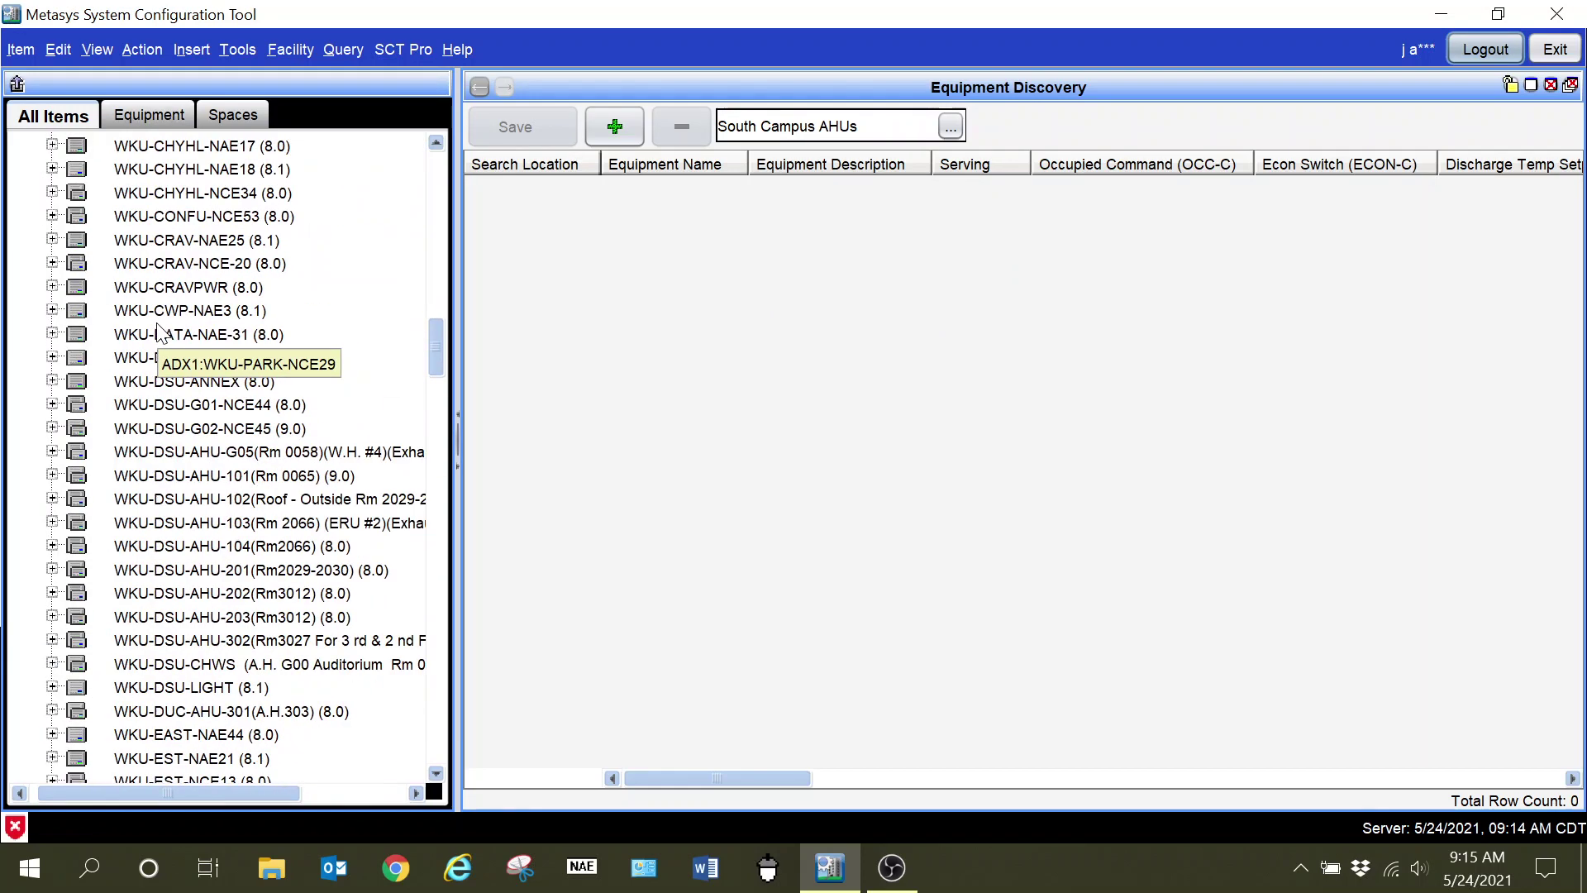
{"action": "scroll", "coordinate": [159, 326], "scroll_direction": "up", "scroll_amount": 6}
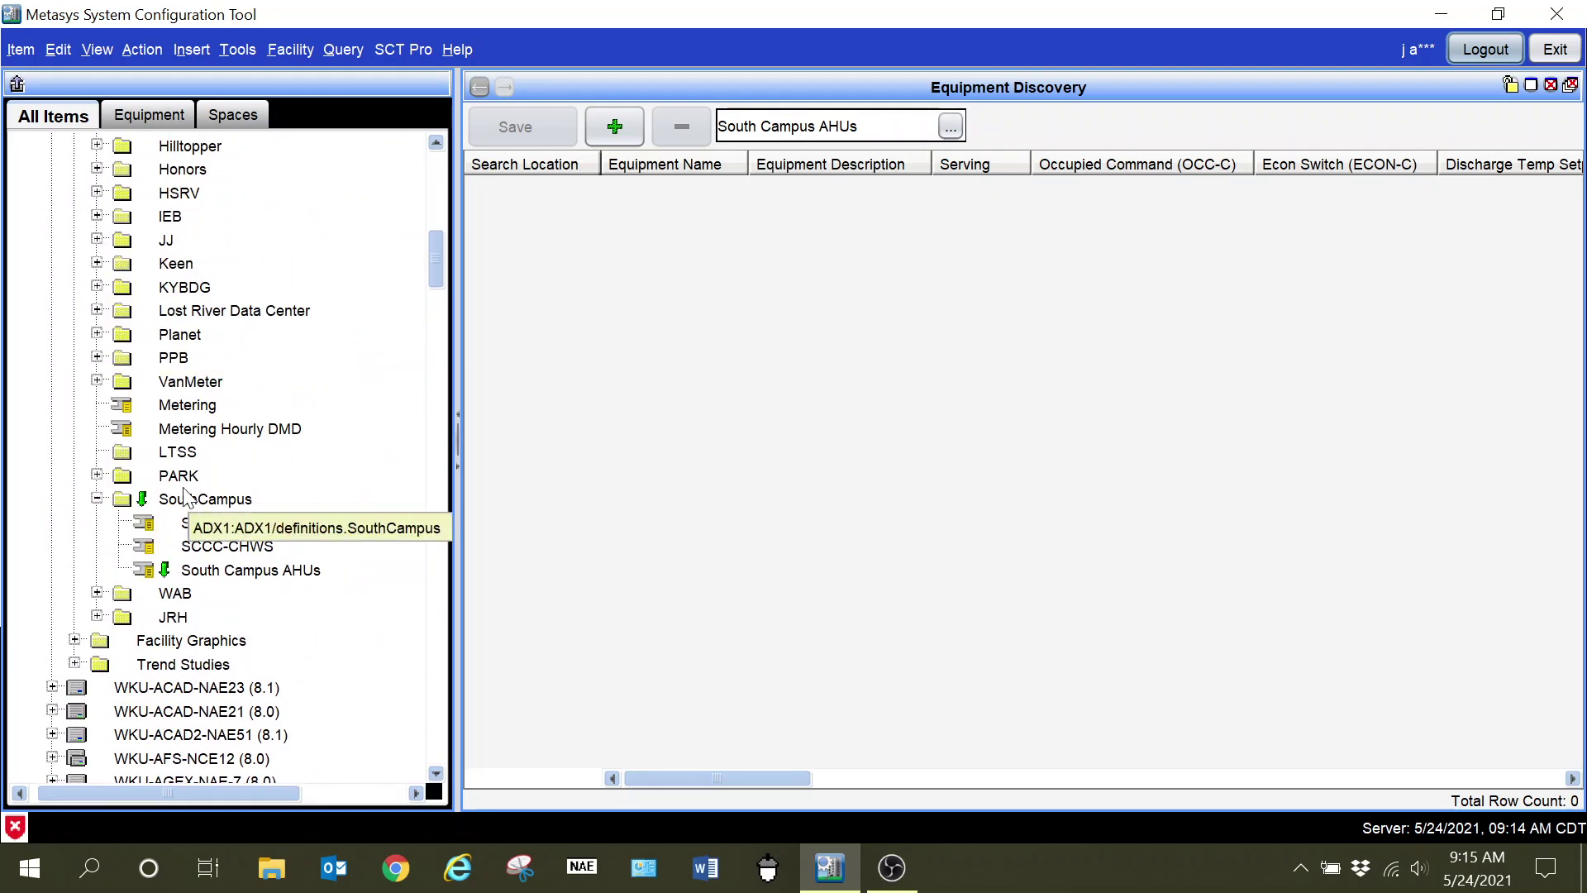
{"action": "scroll", "coordinate": [311, 408], "scroll_direction": "up", "scroll_amount": 1}
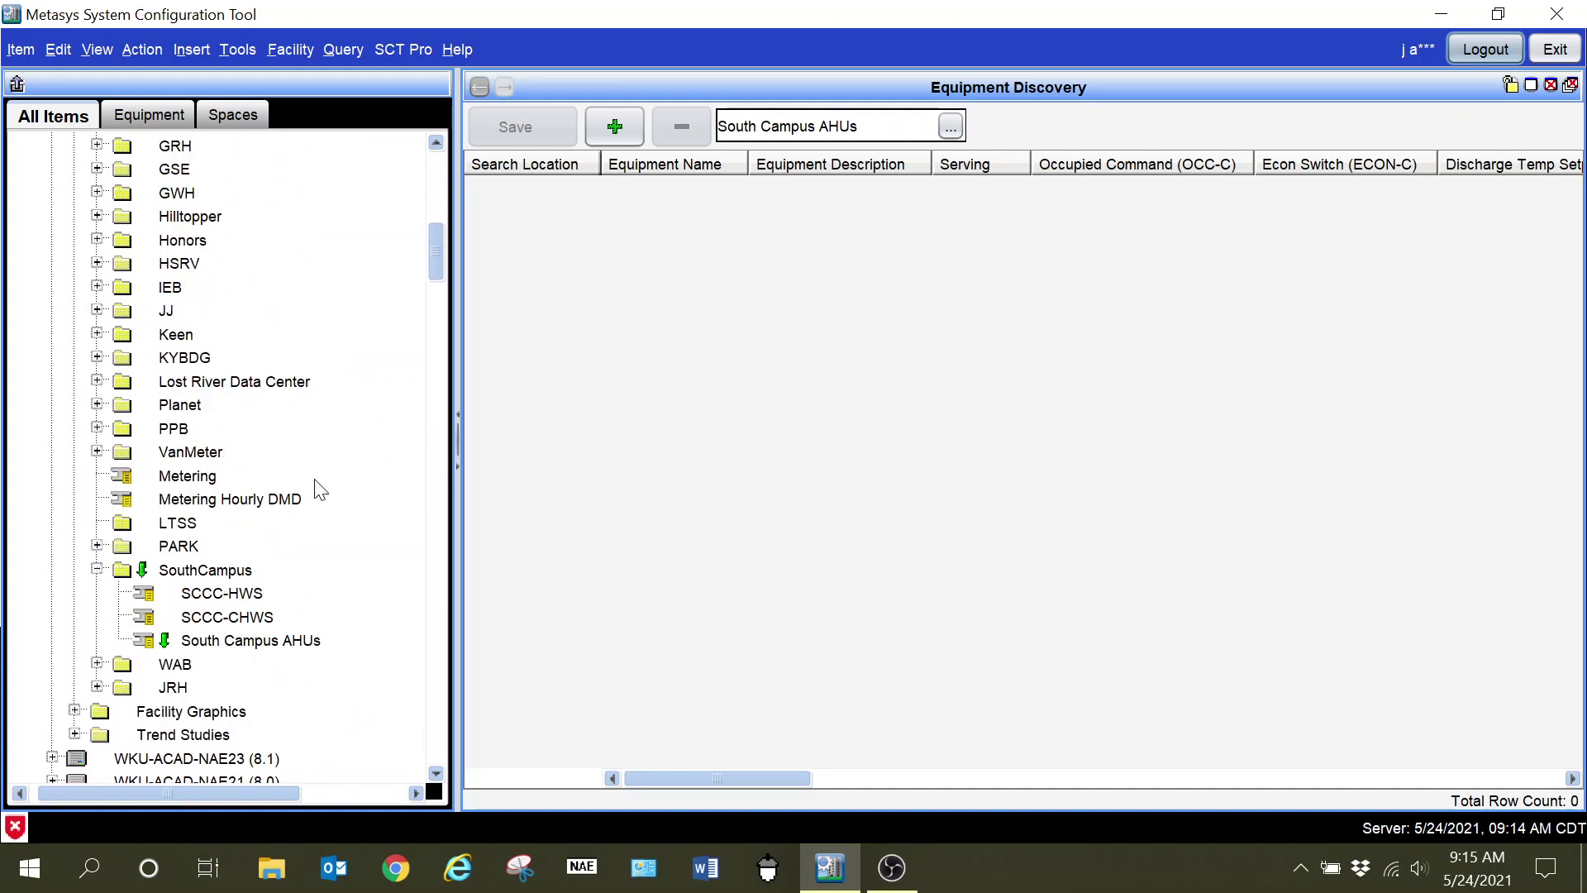
{"action": "left_click", "coordinate": [96, 664]}
{"action": "scroll", "coordinate": [124, 654], "scroll_direction": "down", "scroll_amount": 2}
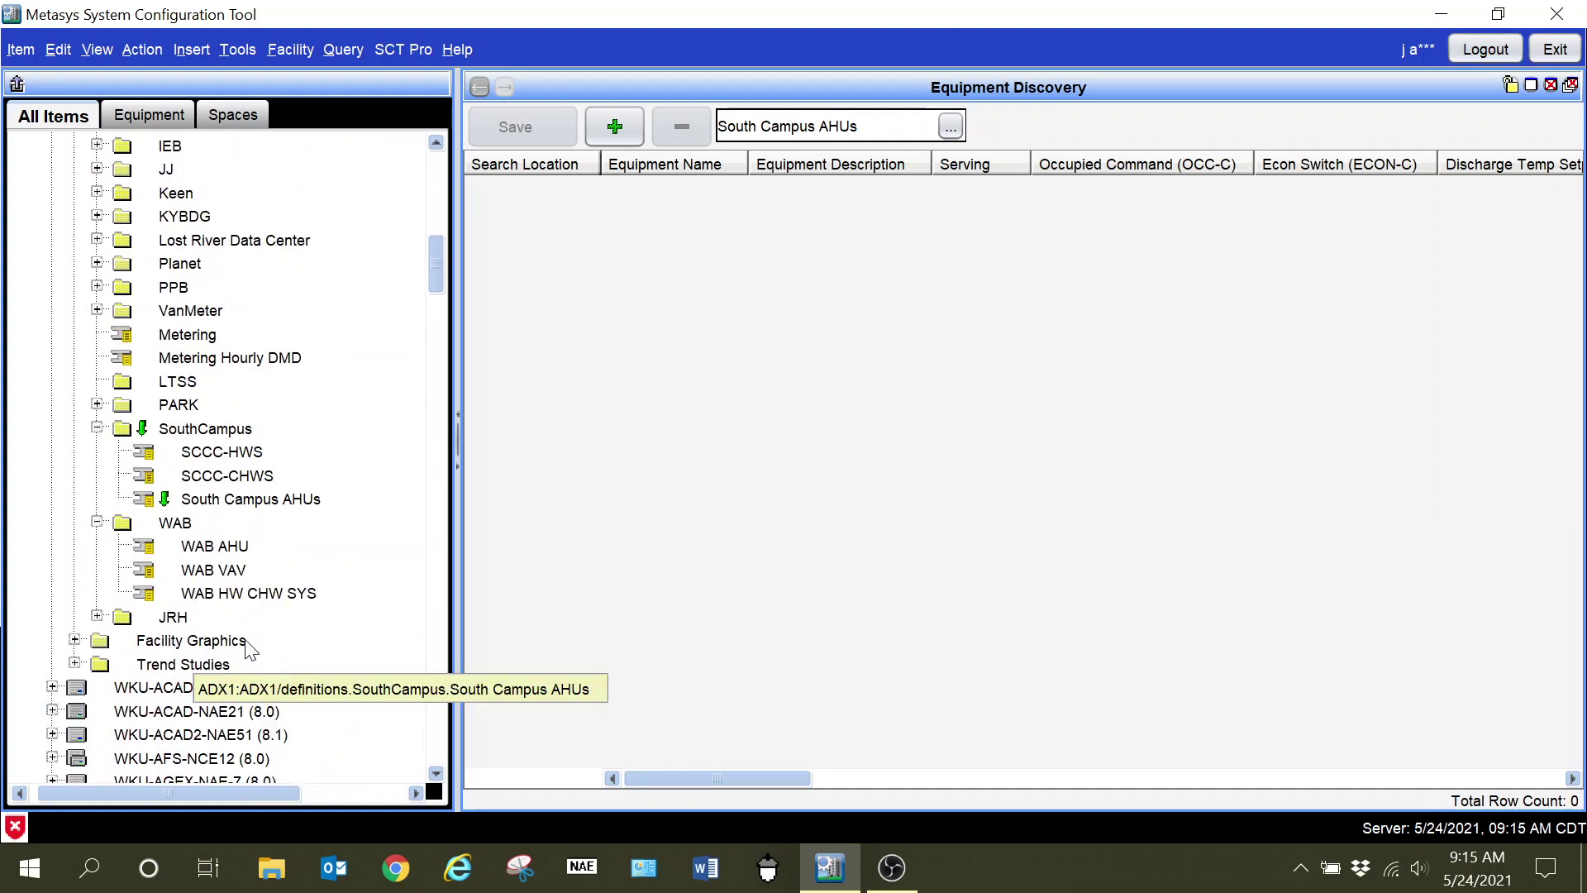
{"action": "left_click", "coordinate": [217, 548]}
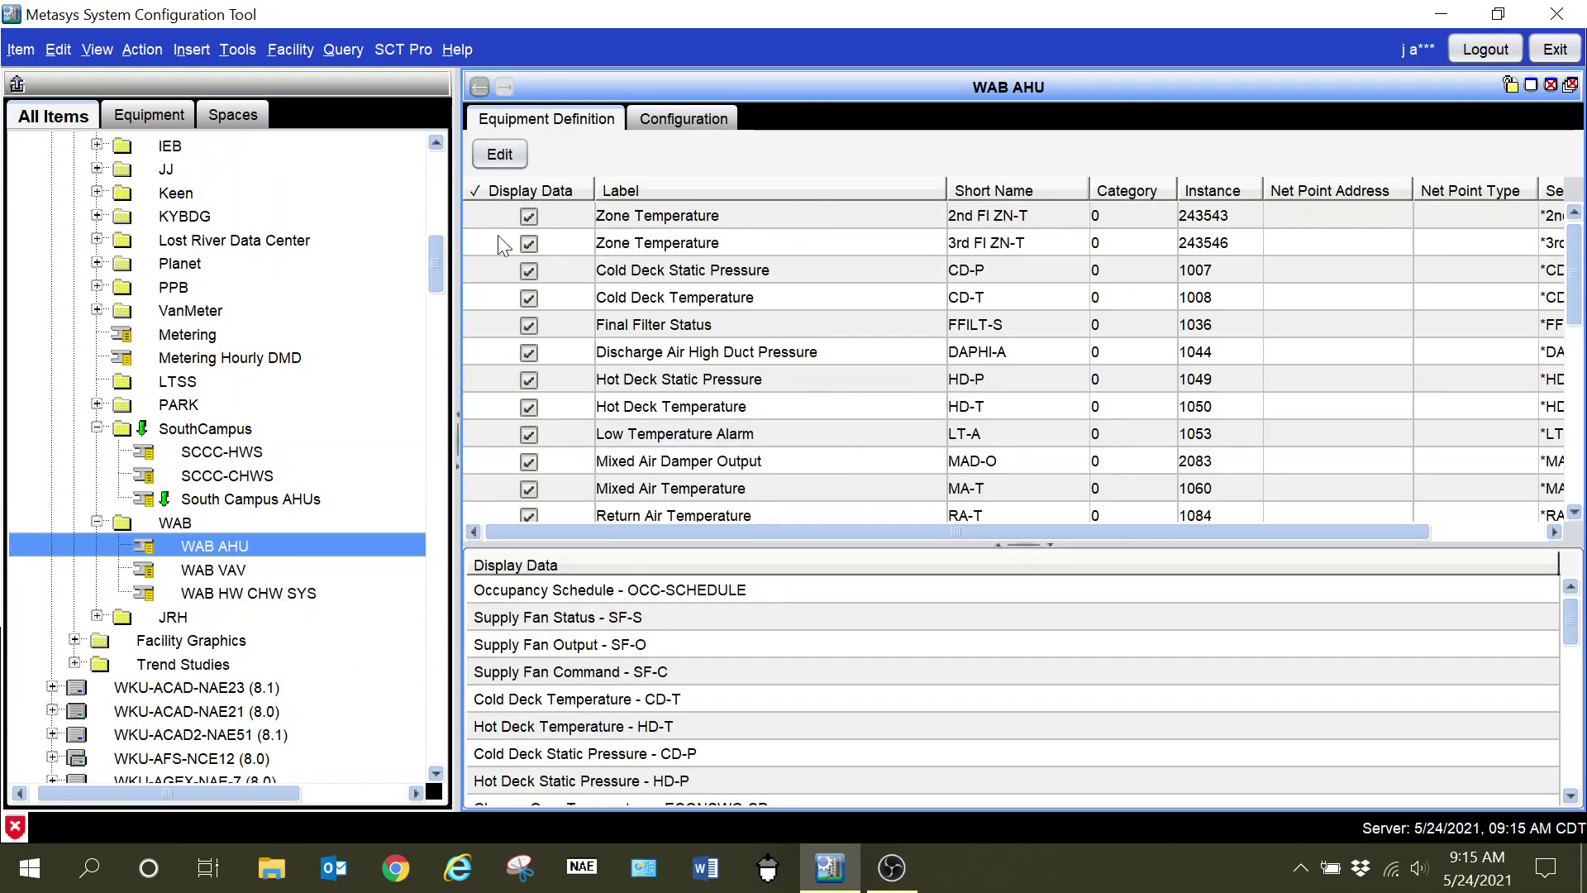
- Open WAB AHU in Equipment Discovery and view the 89 objects WAB-AHU1 serves
{"action": "right_click", "coordinate": [217, 545]}
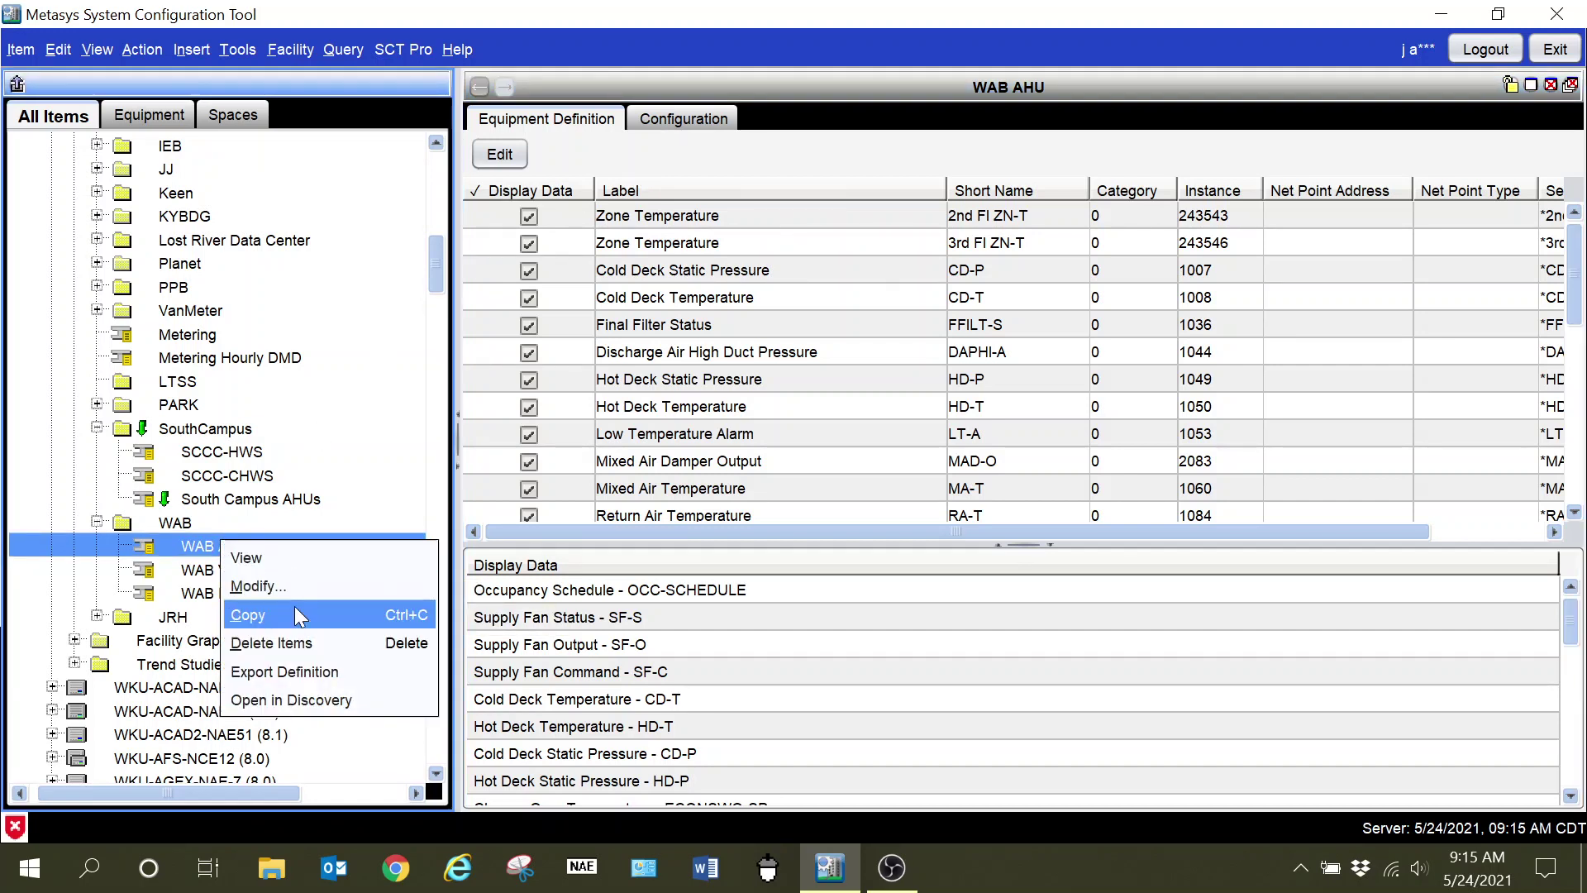
{"action": "left_click", "coordinate": [309, 701]}
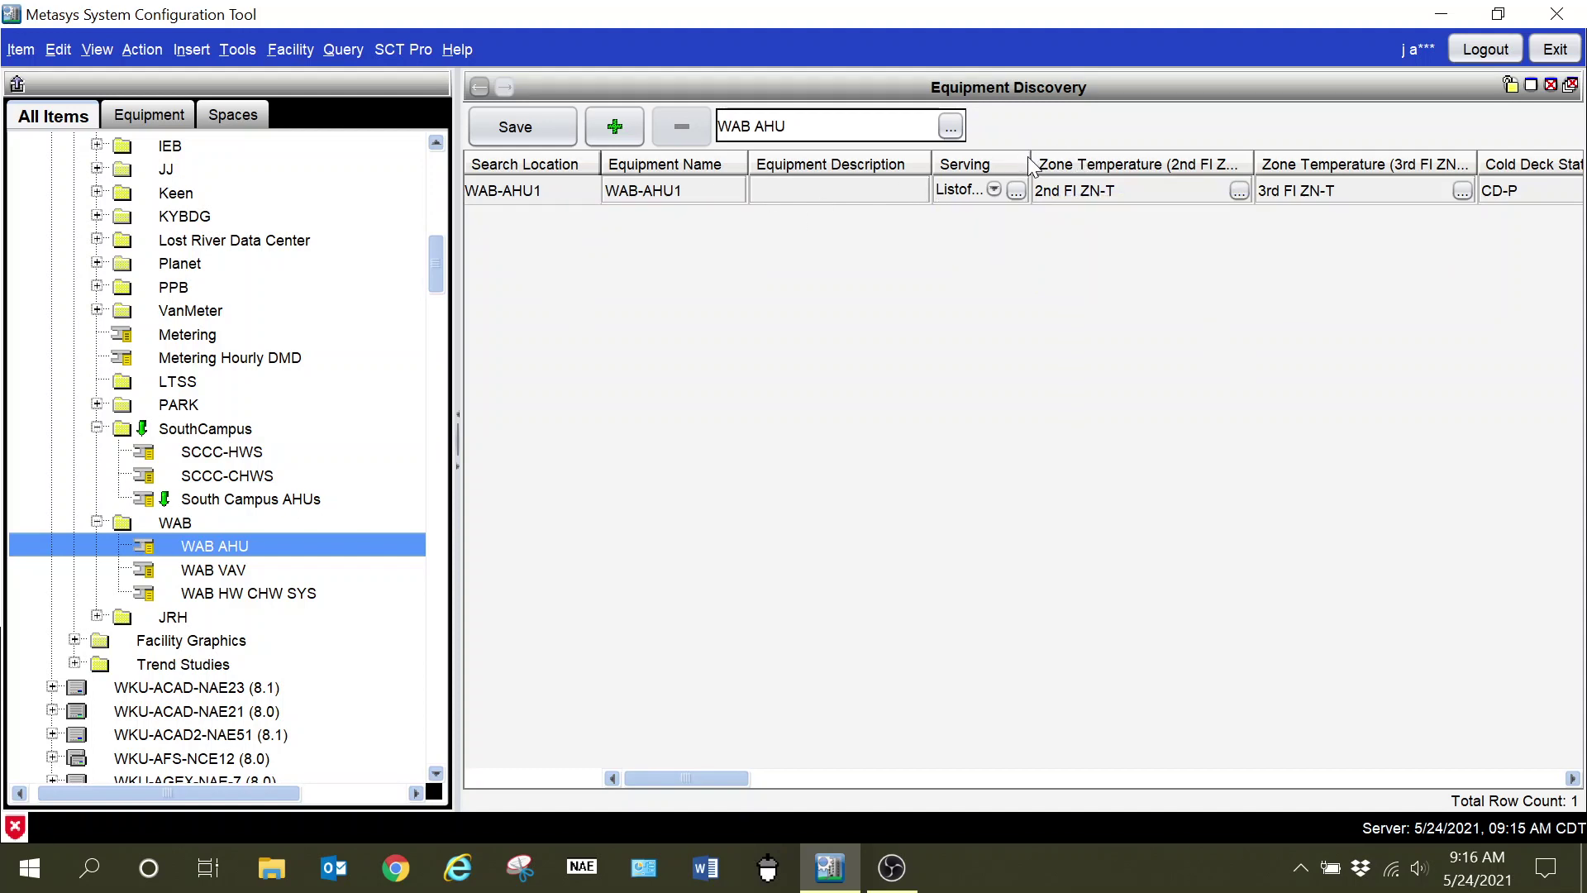
{"action": "left_click_drag", "start_coordinate": [1031, 166], "coordinate": [1130, 162]}
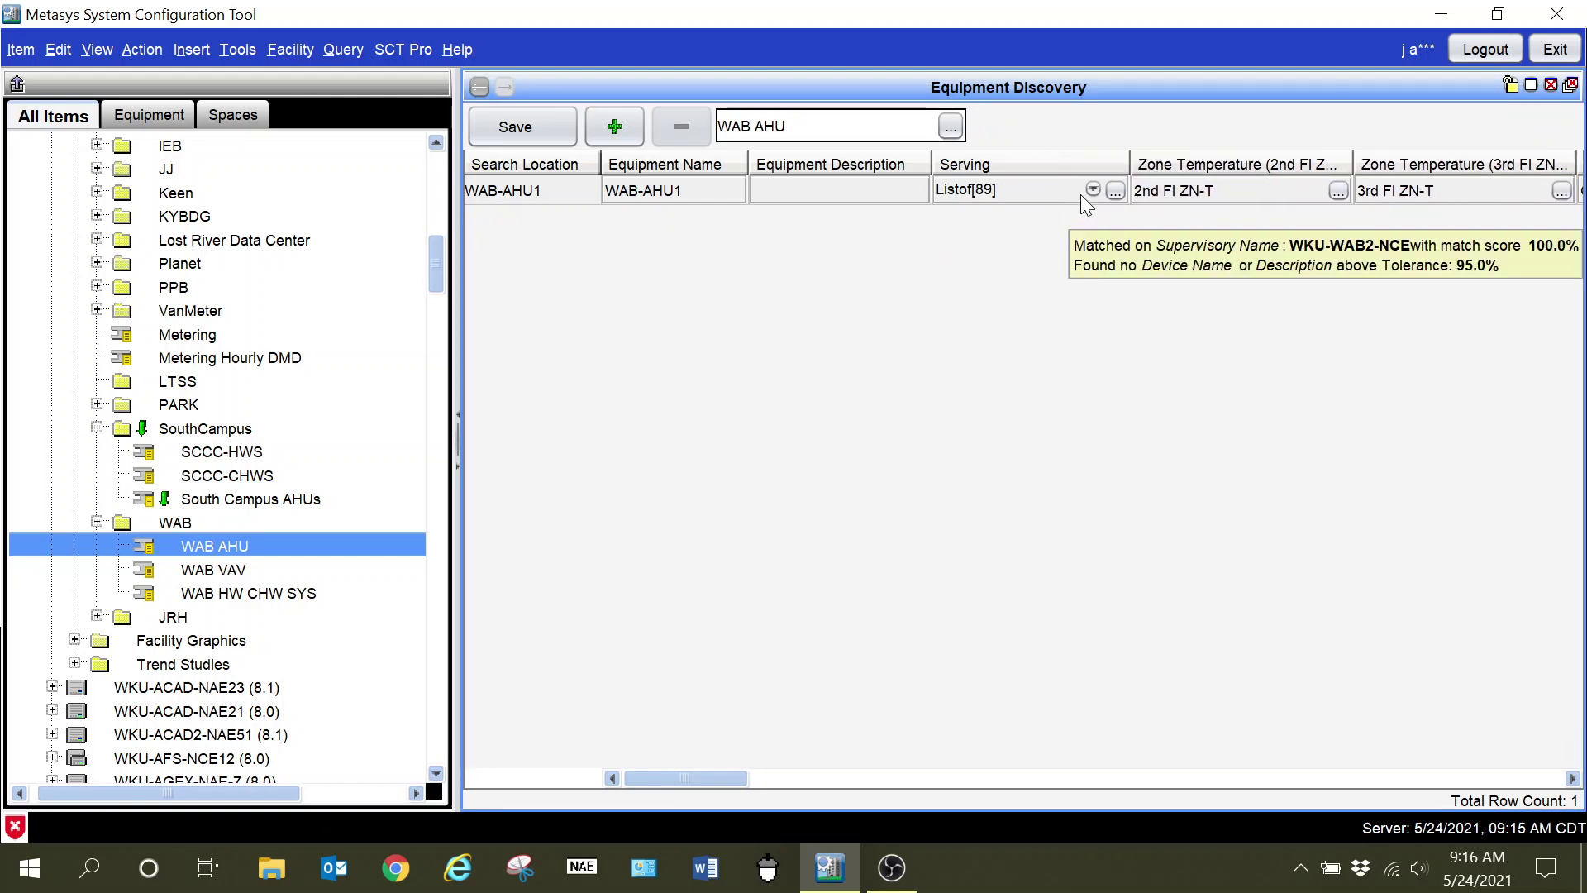
{"action": "left_click", "coordinate": [1115, 191]}
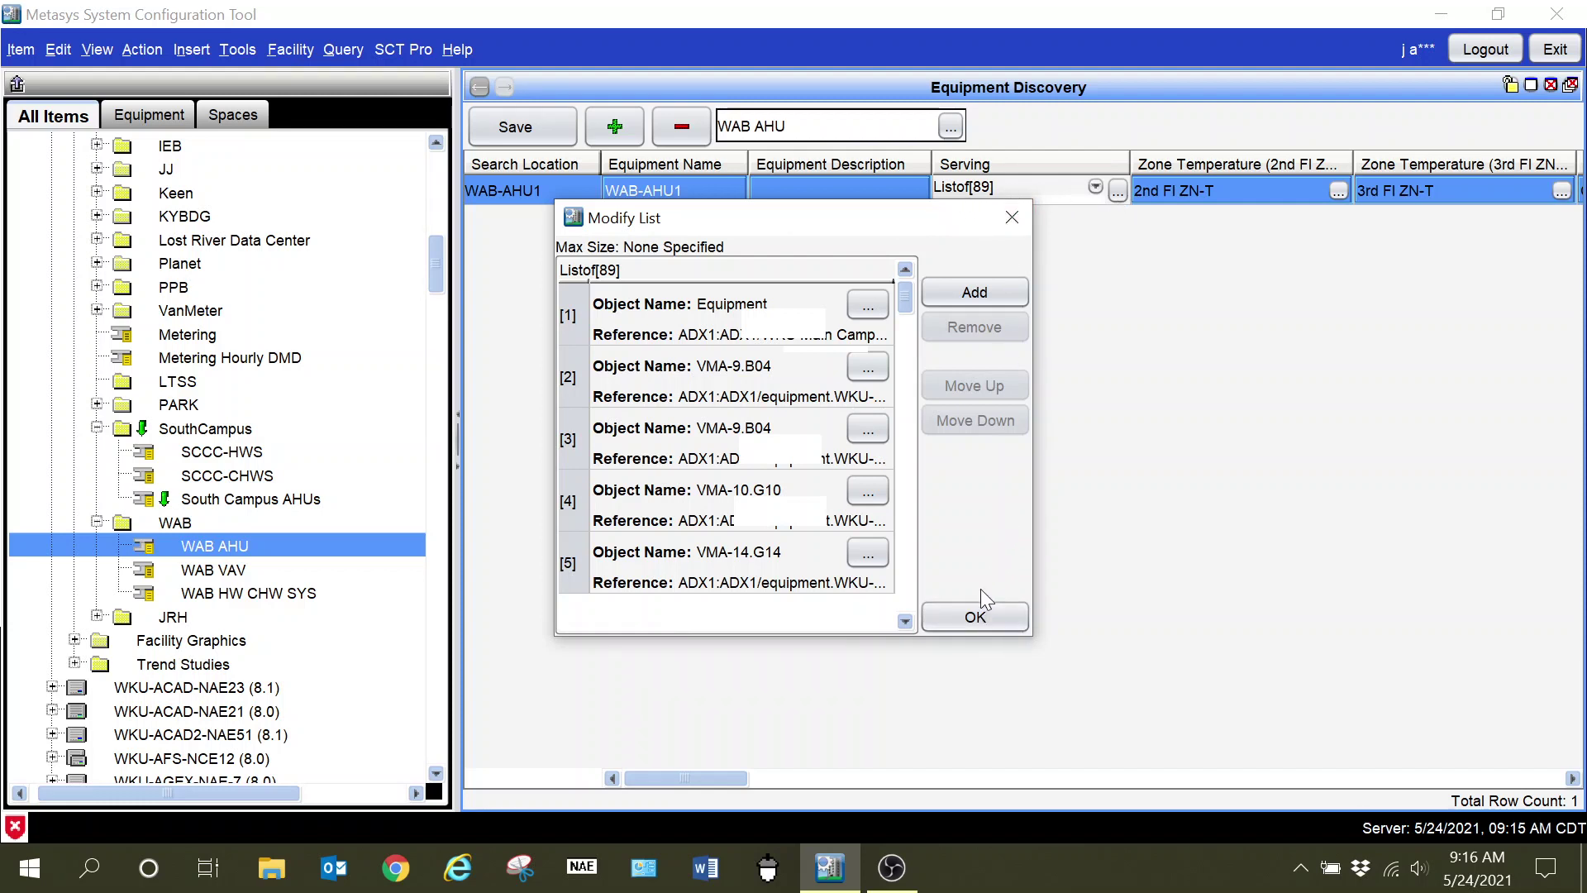
{"action": "left_click", "coordinate": [976, 617]}
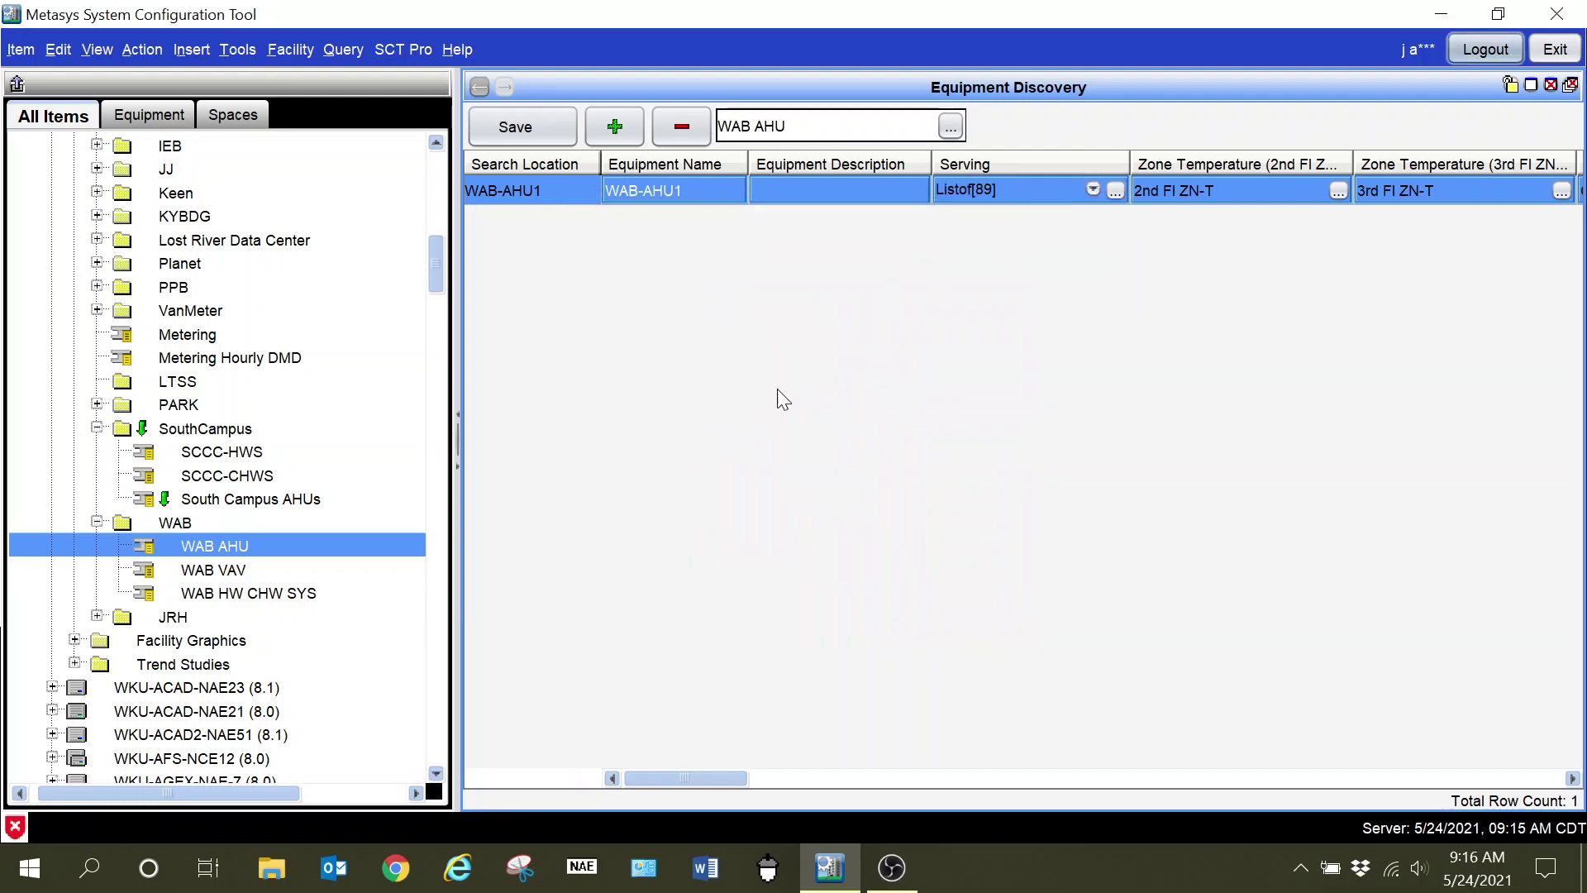
- In the Equipment tree, expand WKU > Equipment > WKU-SOU-NAE5 > N2-1 to list SOU.Knicely.AHU-1 through SOU.CommCollege.AHU-8
{"action": "scroll", "coordinate": [289, 560], "scroll_direction": "down", "scroll_amount": 4}
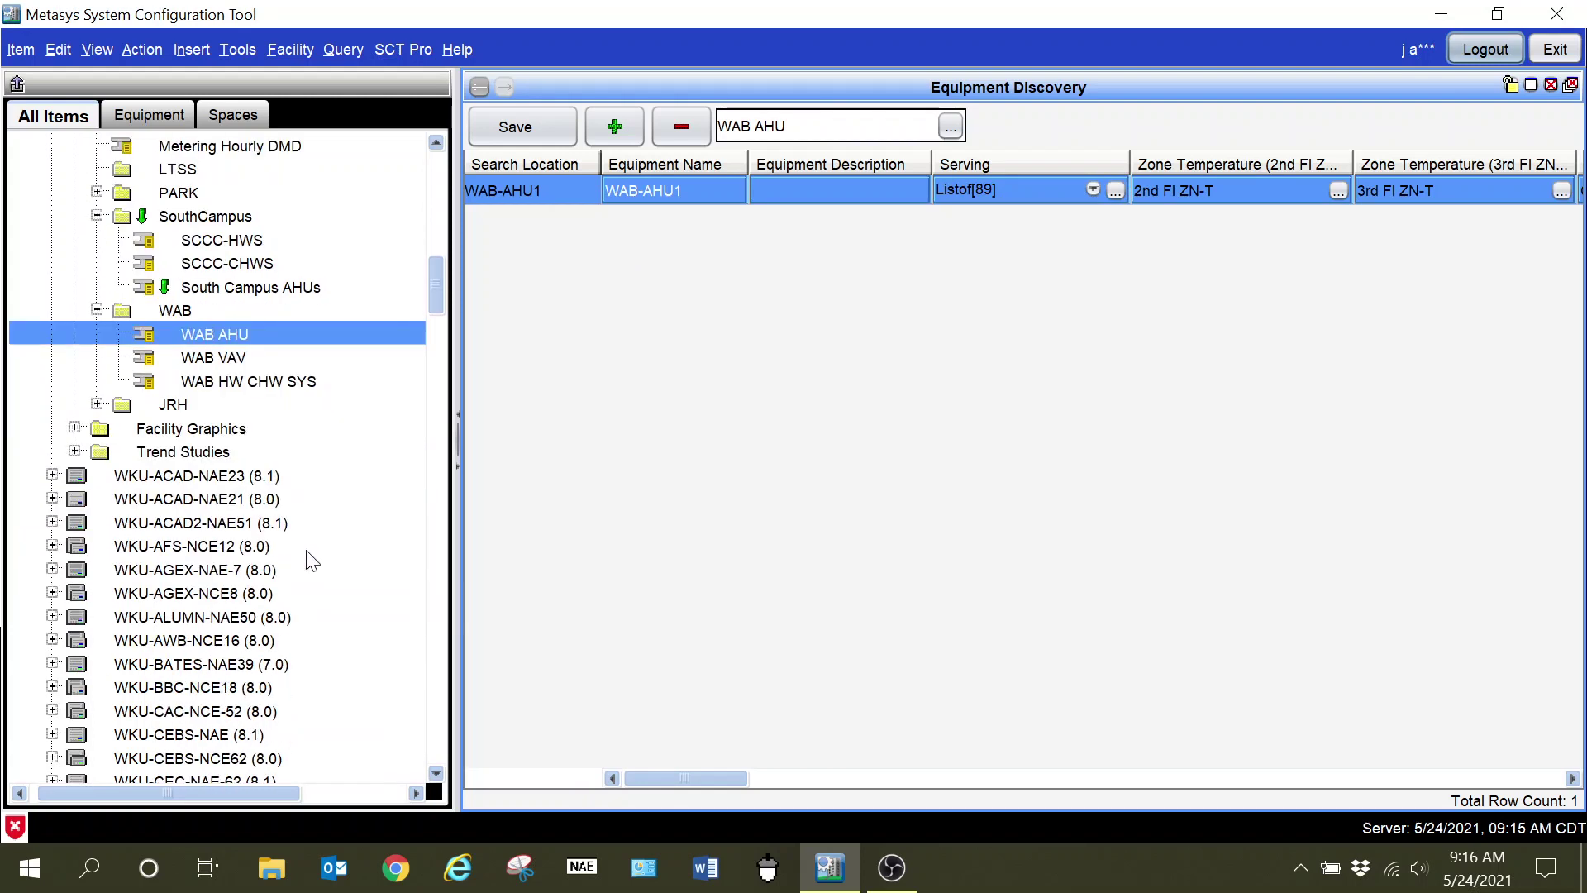
{"action": "scroll", "coordinate": [421, 516], "scroll_direction": "up", "scroll_amount": 4}
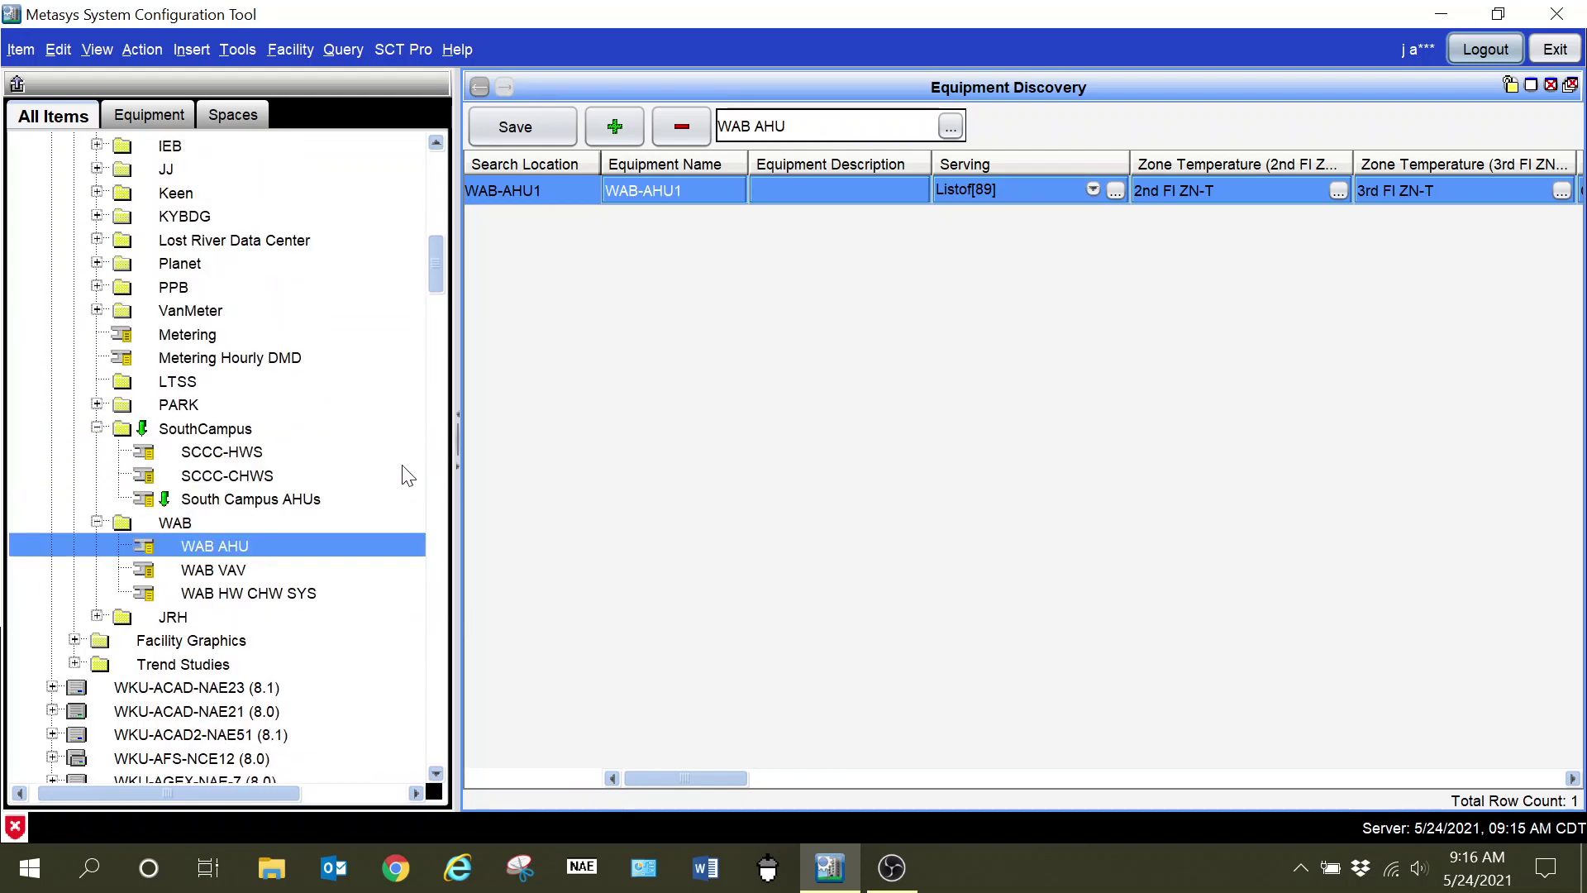
{"action": "scroll", "coordinate": [407, 471], "scroll_direction": "up", "scroll_amount": 4}
{"action": "left_click", "coordinate": [124, 112]}
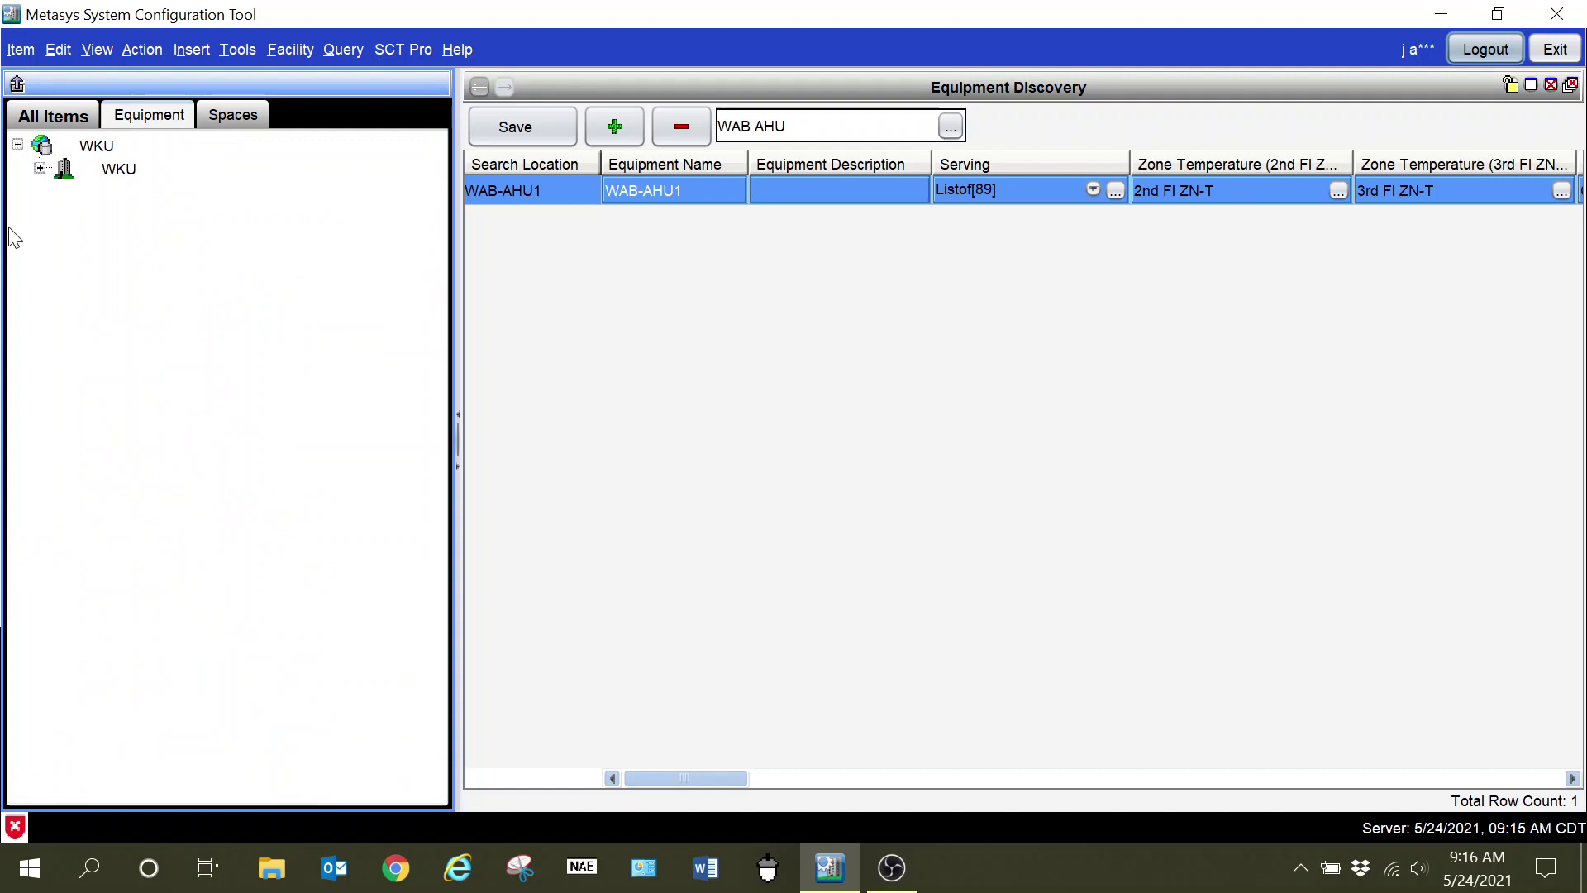
{"action": "left_click", "coordinate": [39, 170]}
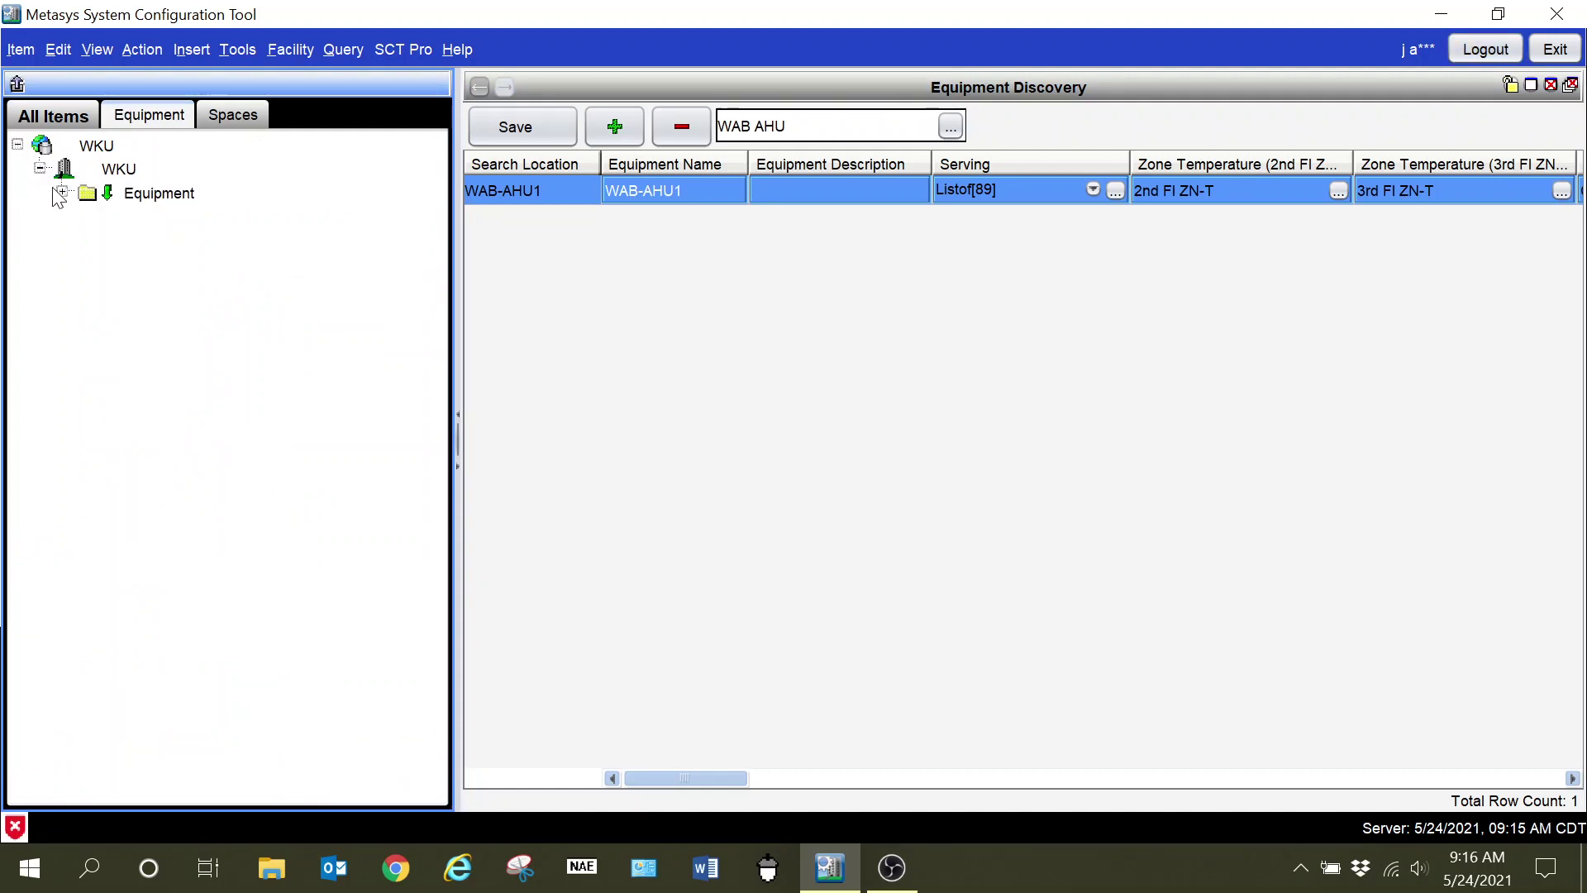
{"action": "left_click", "coordinate": [62, 191]}
{"action": "scroll", "coordinate": [358, 446], "scroll_direction": "down", "scroll_amount": 16}
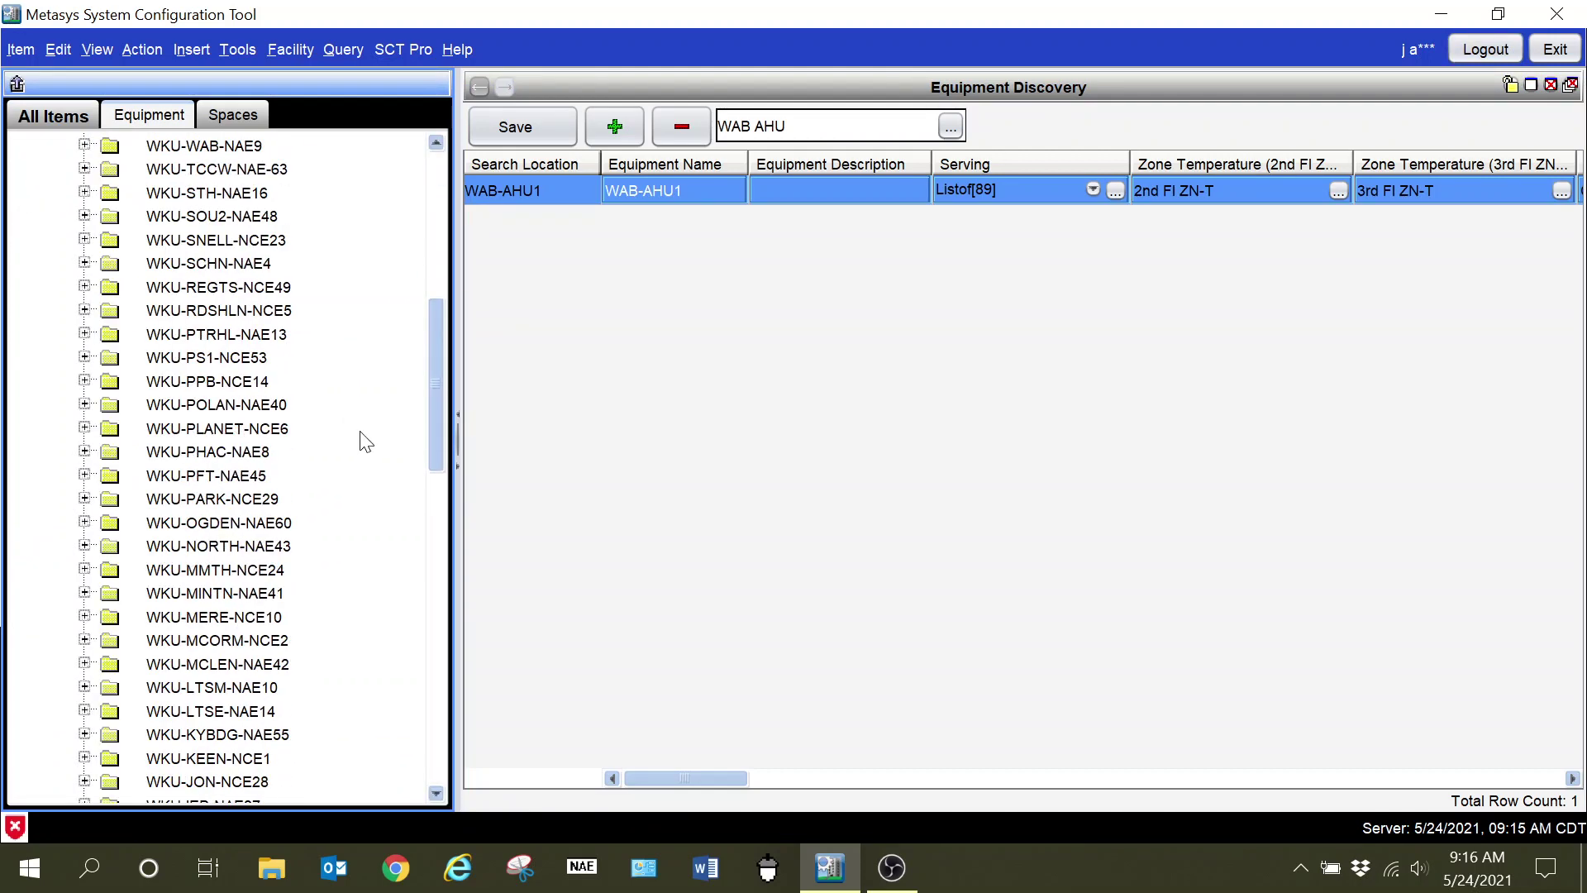
{"action": "scroll", "coordinate": [360, 451], "scroll_direction": "down", "scroll_amount": 7}
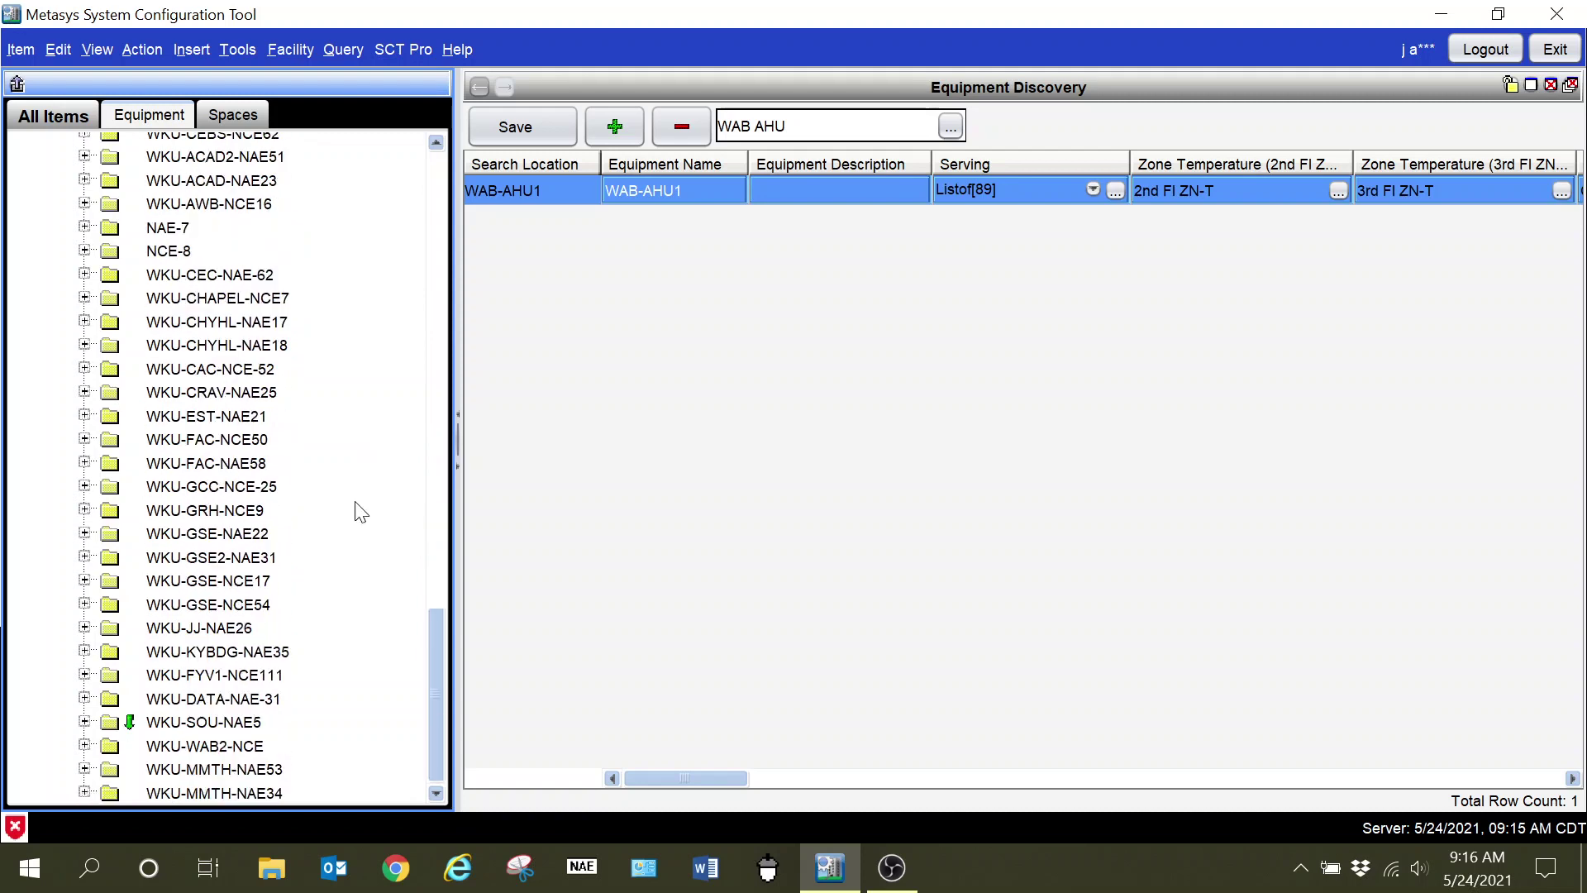
{"action": "left_click", "coordinate": [85, 722]}
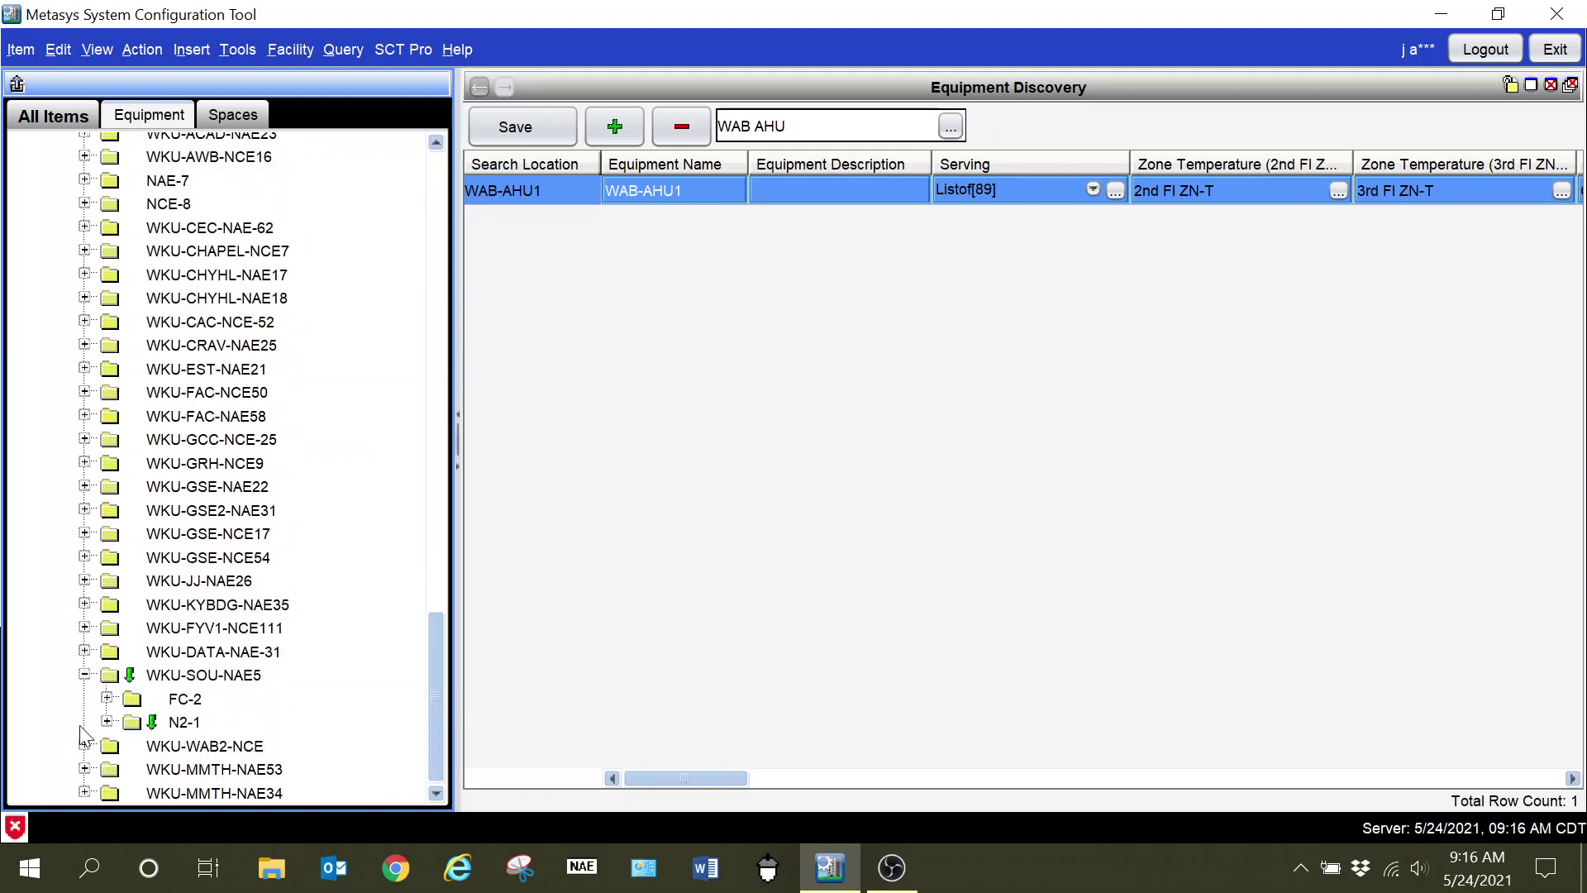
{"action": "left_click", "coordinate": [107, 722]}
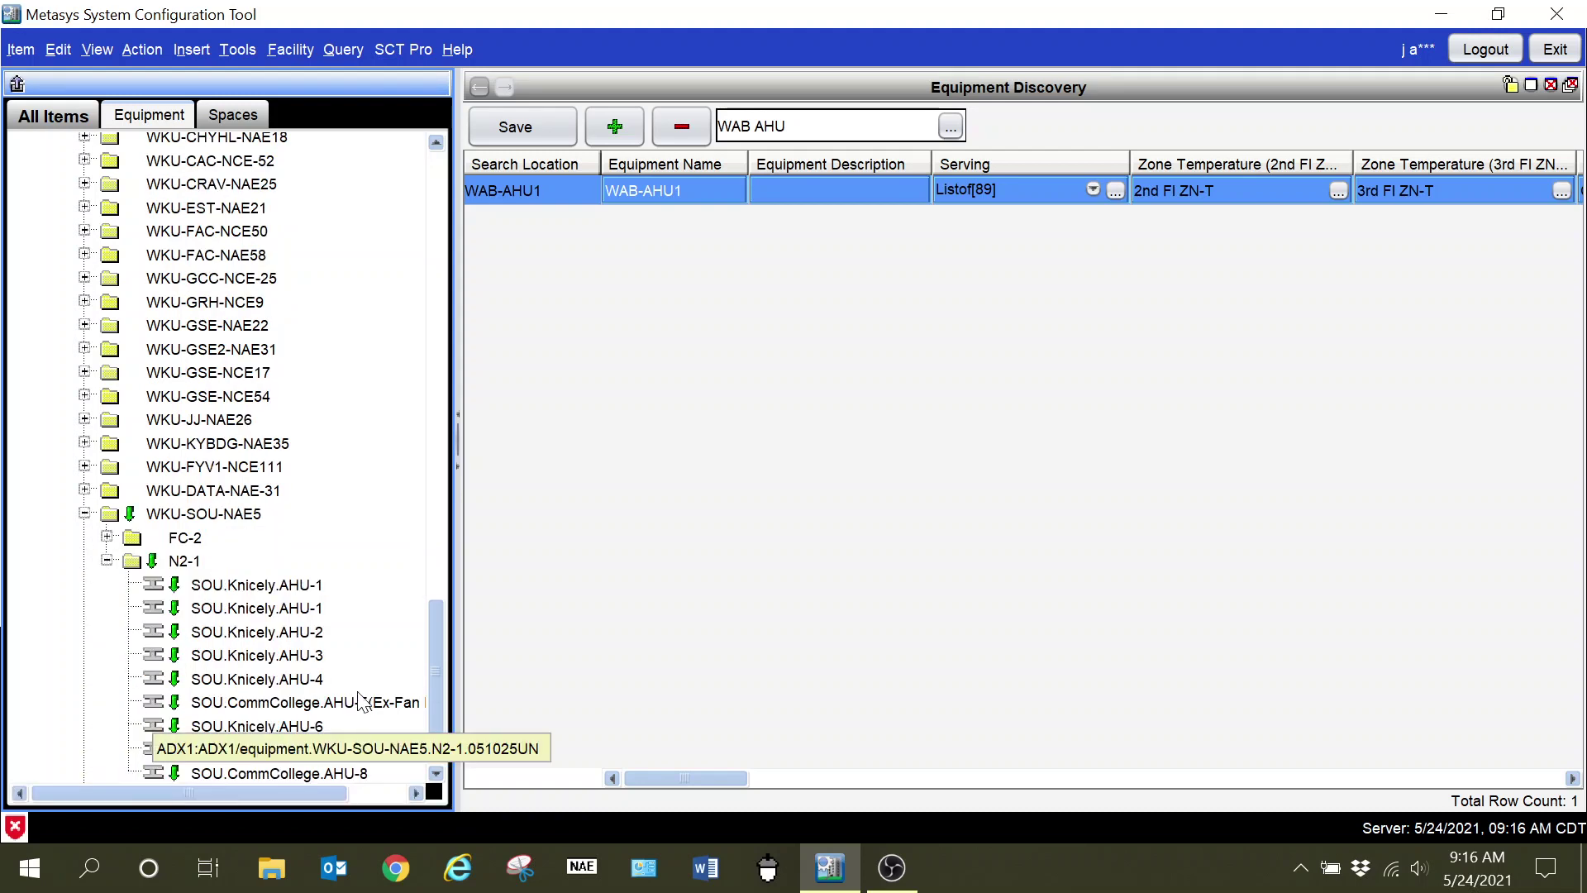